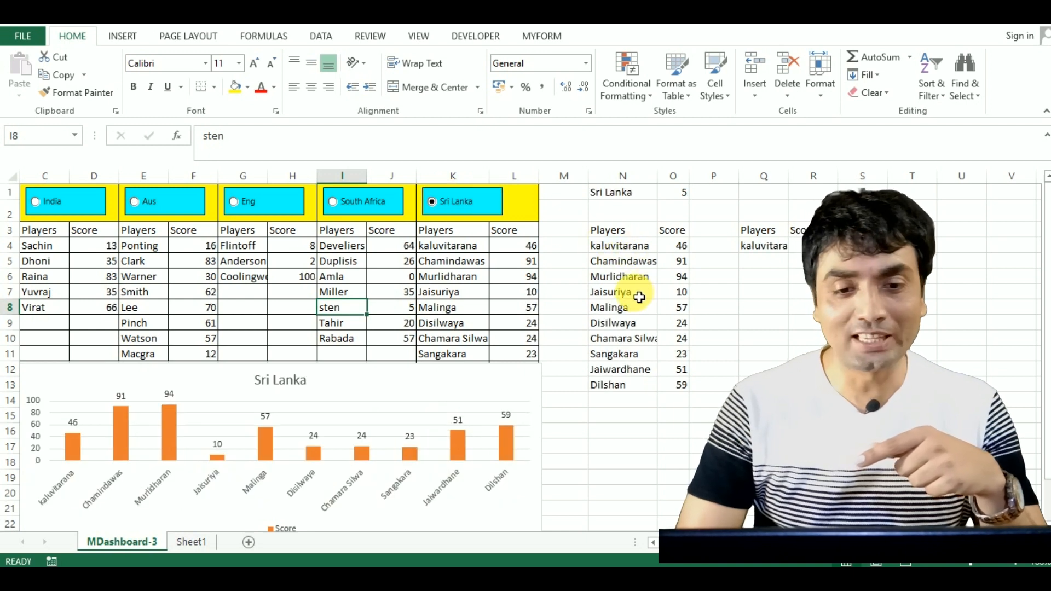
# Switch the finished dashboard between South Africa, Eng and Aus to examine how the chart follows the selected team
pyautogui.click(365, 205)
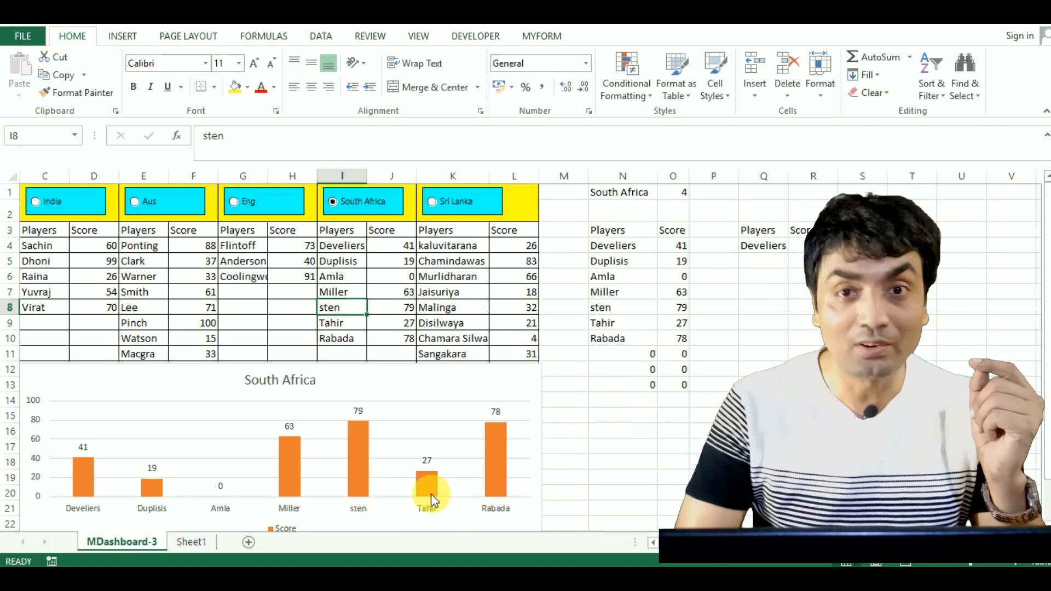
pyautogui.click(250, 205)
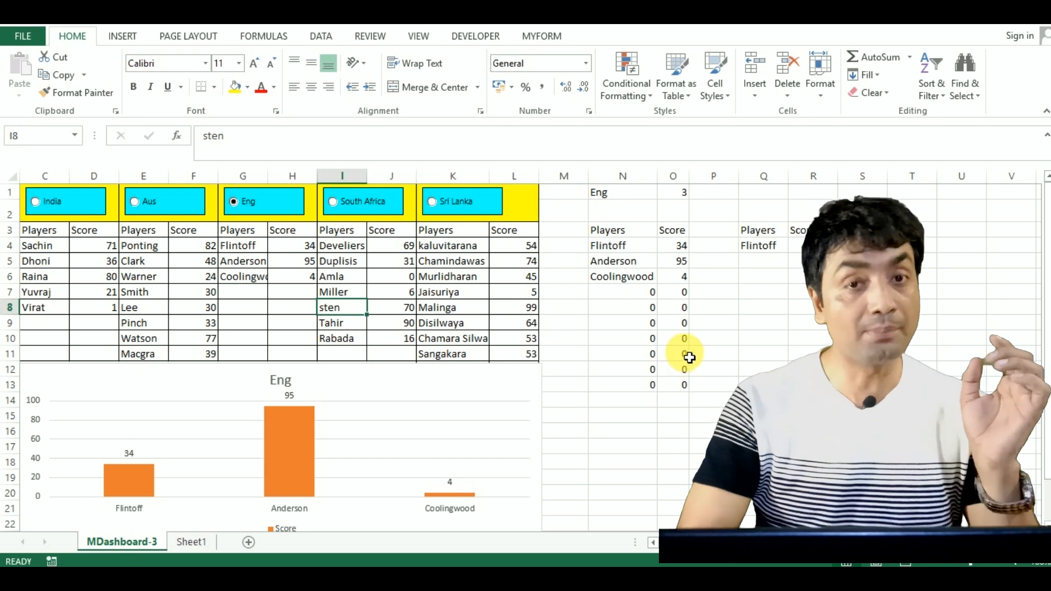
pyautogui.click(146, 202)
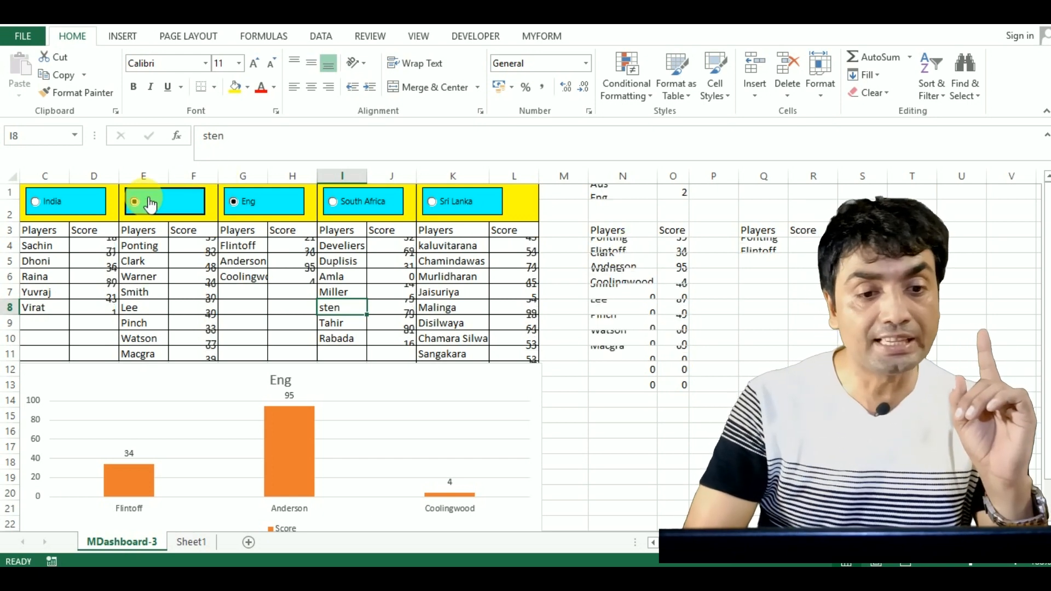
pyautogui.click(334, 206)
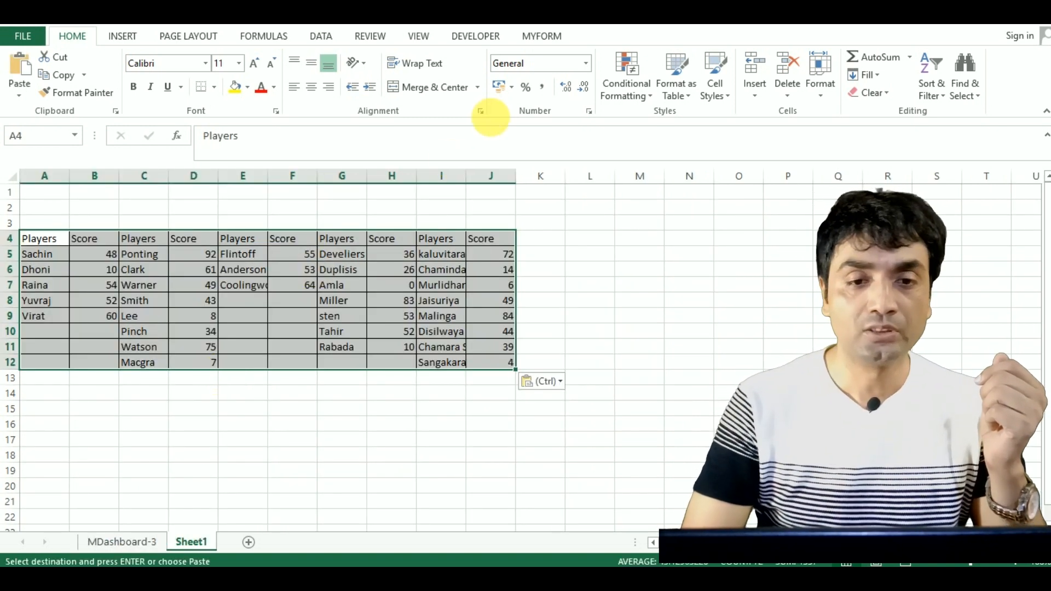
# Draw a rounded rectangle banner about 17 cm wide and 1.4 cm high over rows 1 to 3 above the player table
pyautogui.click(130, 39)
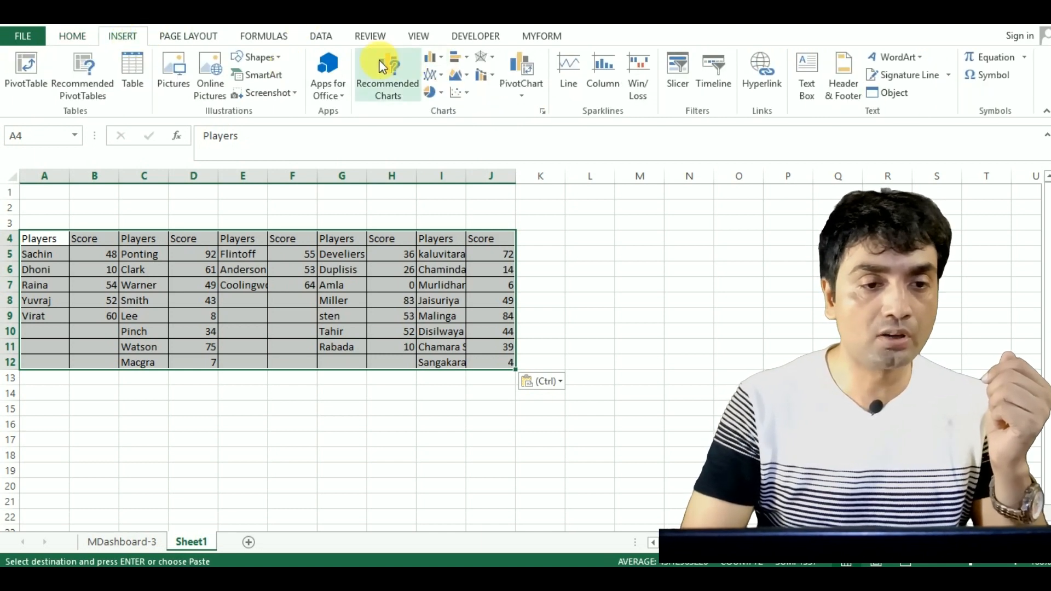
pyautogui.click(256, 57)
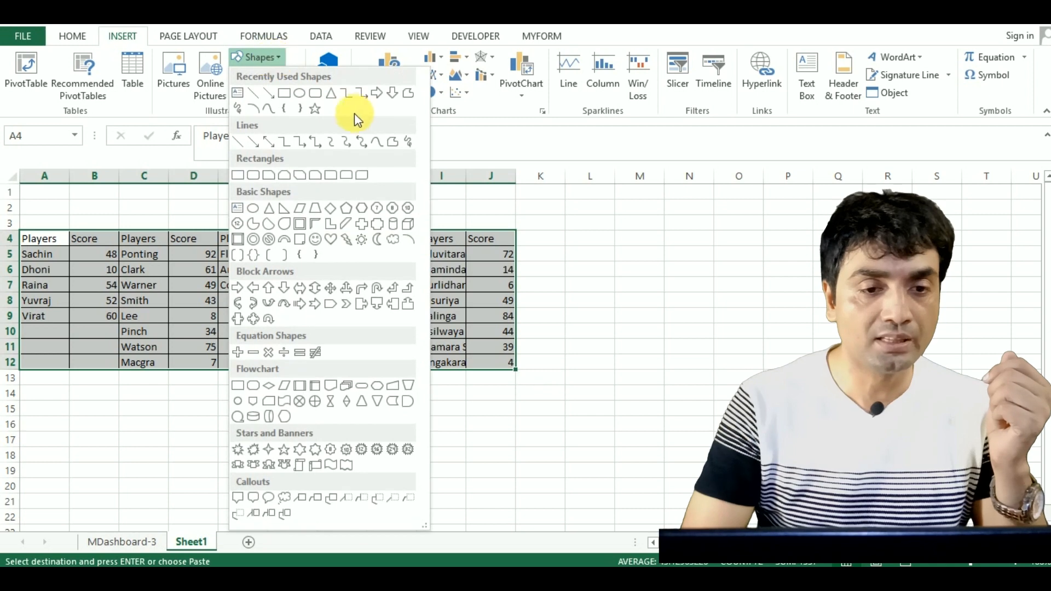
pyautogui.click(313, 94)
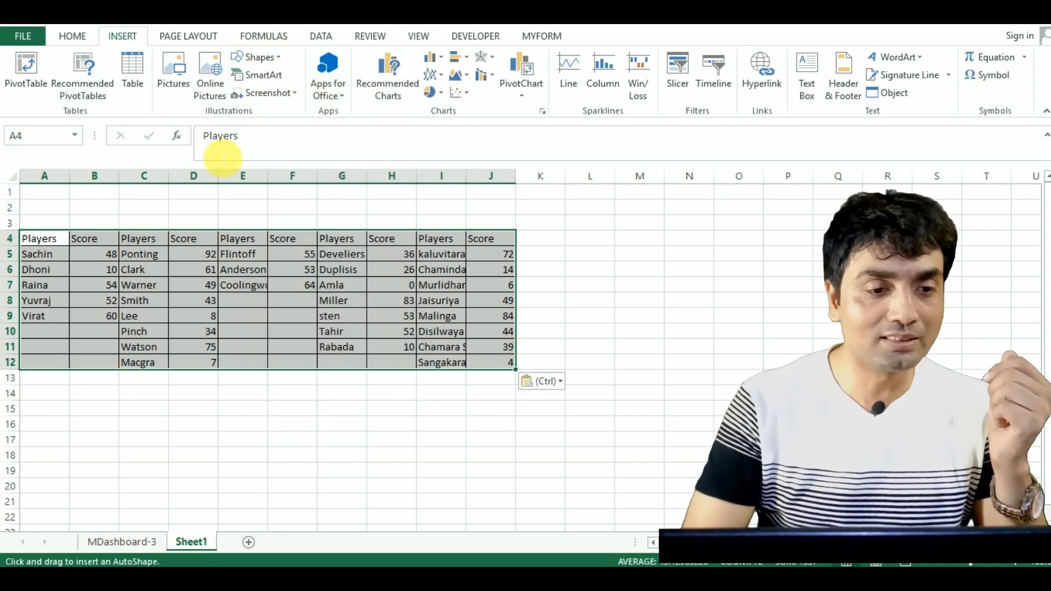
pyautogui.moveTo(22, 187); pyautogui.dragTo(520, 228)
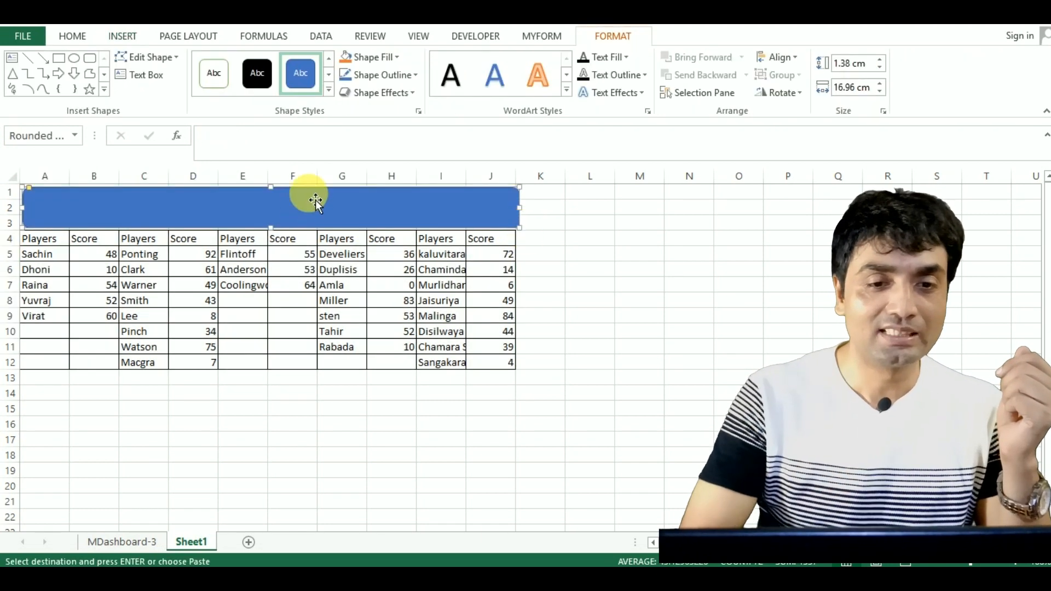
# Style the banner with the second preset shape effect, a light grey fill and no outline
pyautogui.click(376, 93)
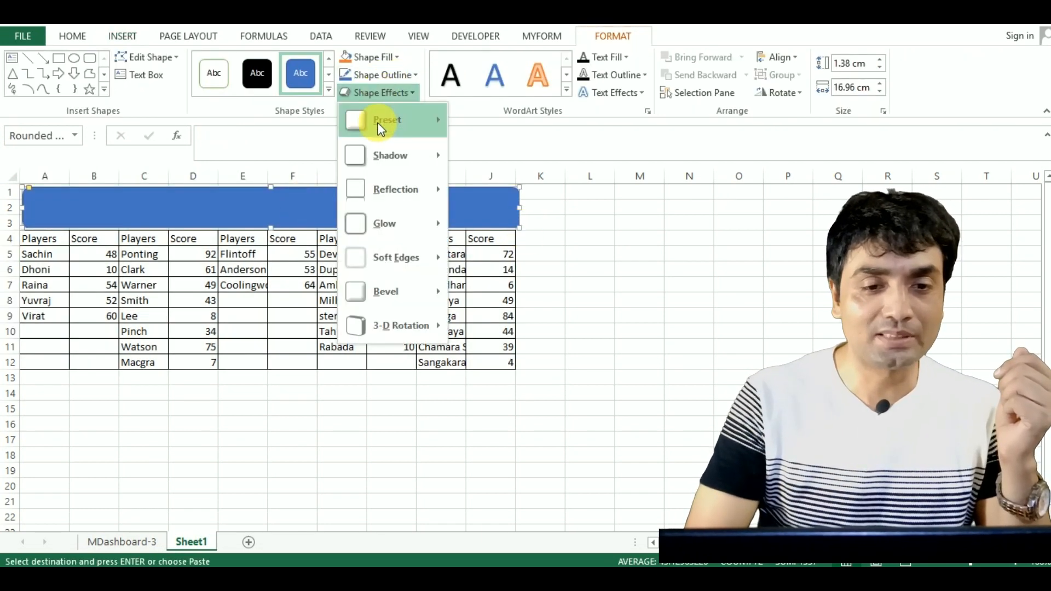
pyautogui.moveTo(416, 116)
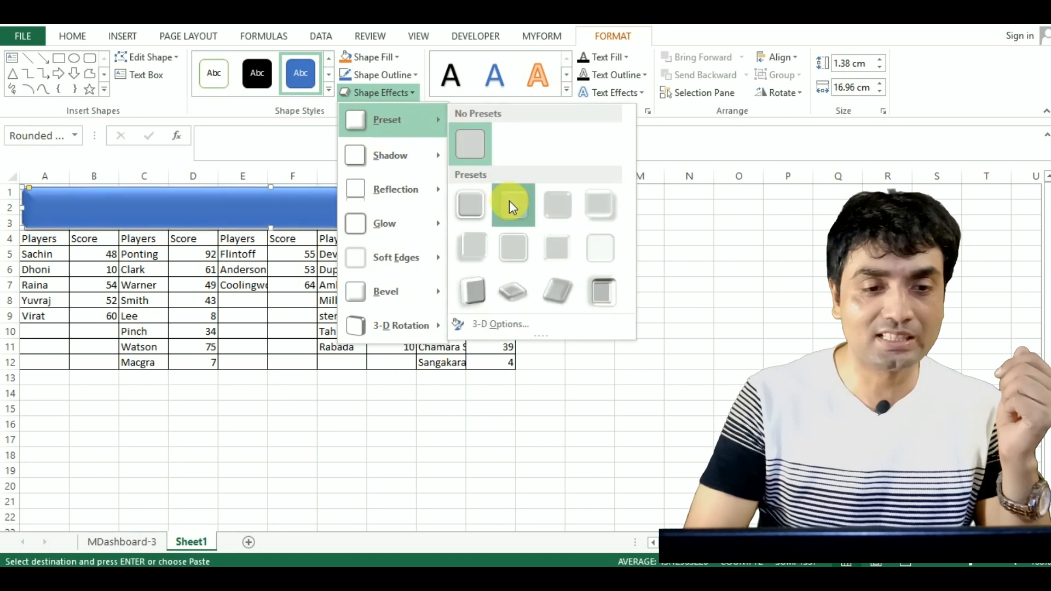
pyautogui.click(509, 200)
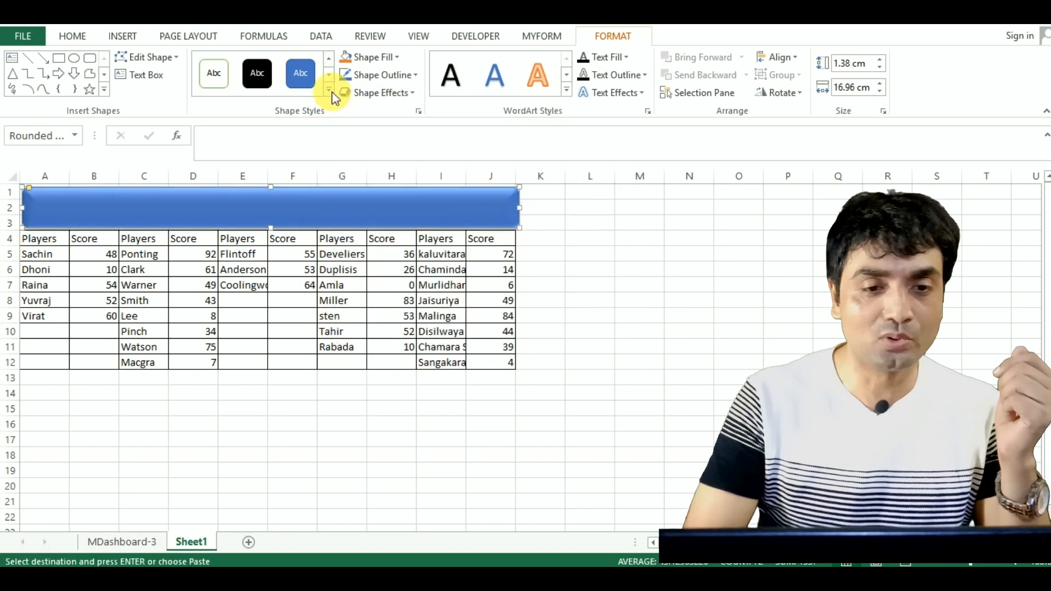
pyautogui.click(396, 57)
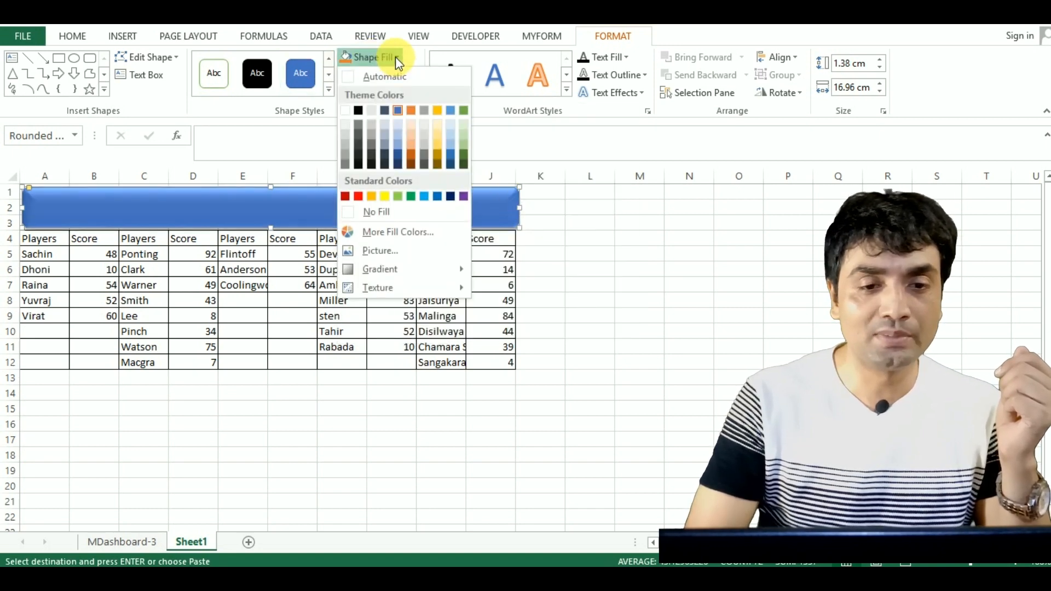
pyautogui.click(344, 146)
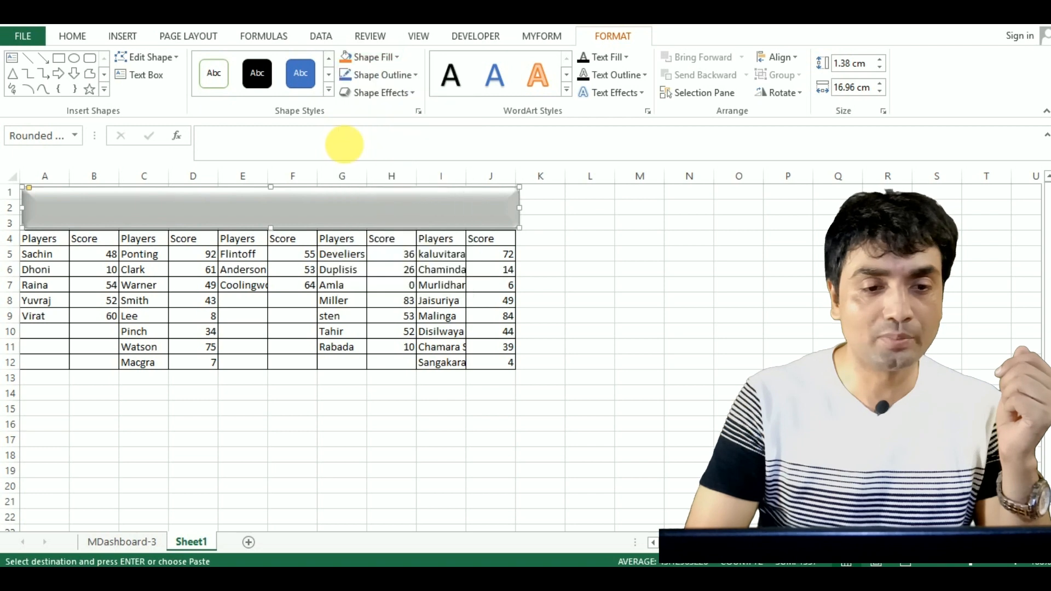
pyautogui.click(376, 74)
pyautogui.click(380, 226)
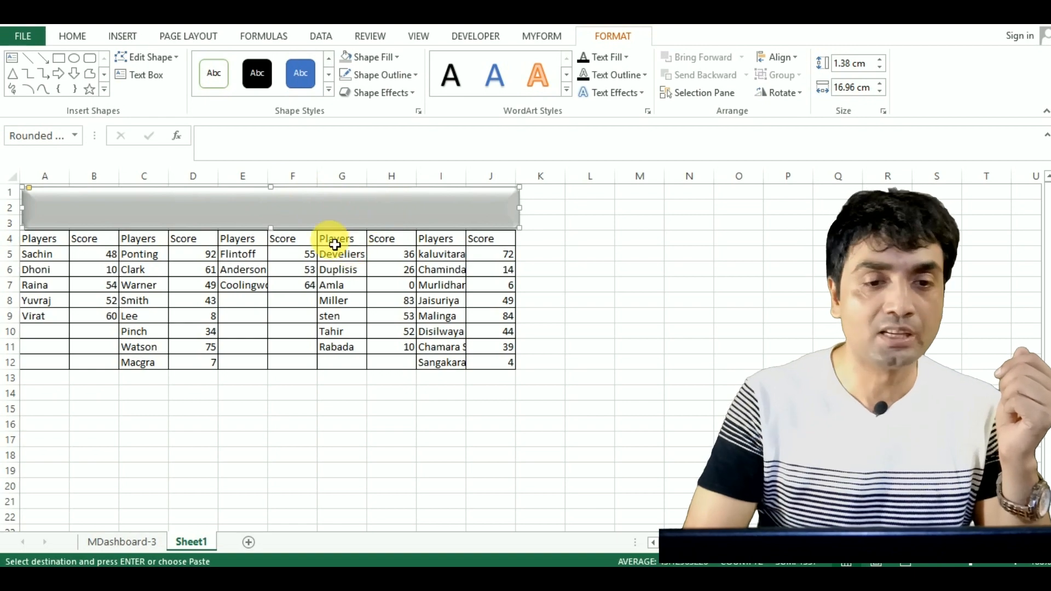
pyautogui.press('Escape')
# Add a form-control option button on the banner above columns A and B, and copy it above the other four player and score pairs
pyautogui.click(475, 36)
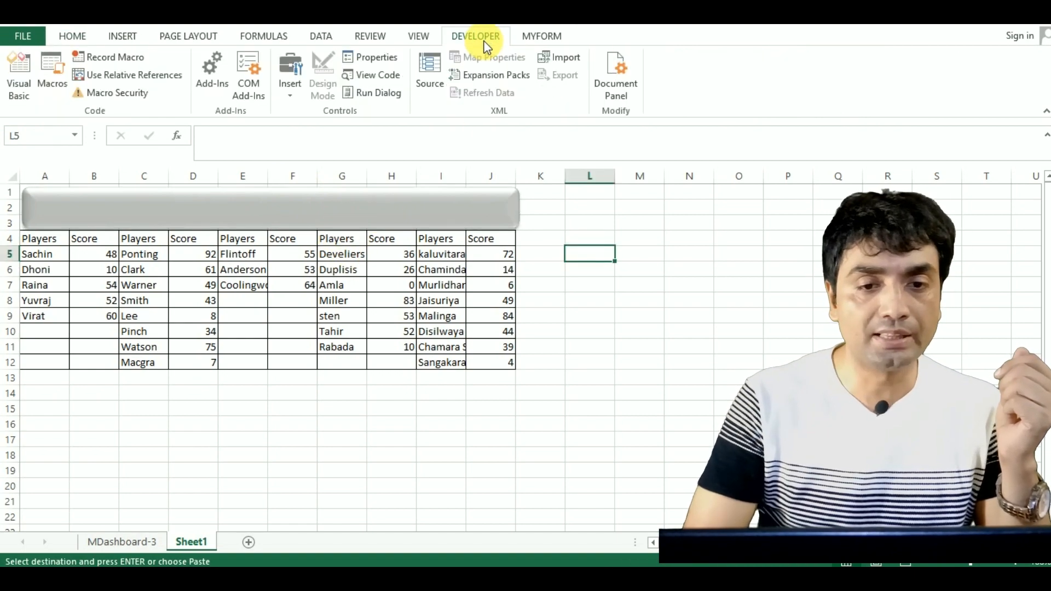
pyautogui.click(290, 94)
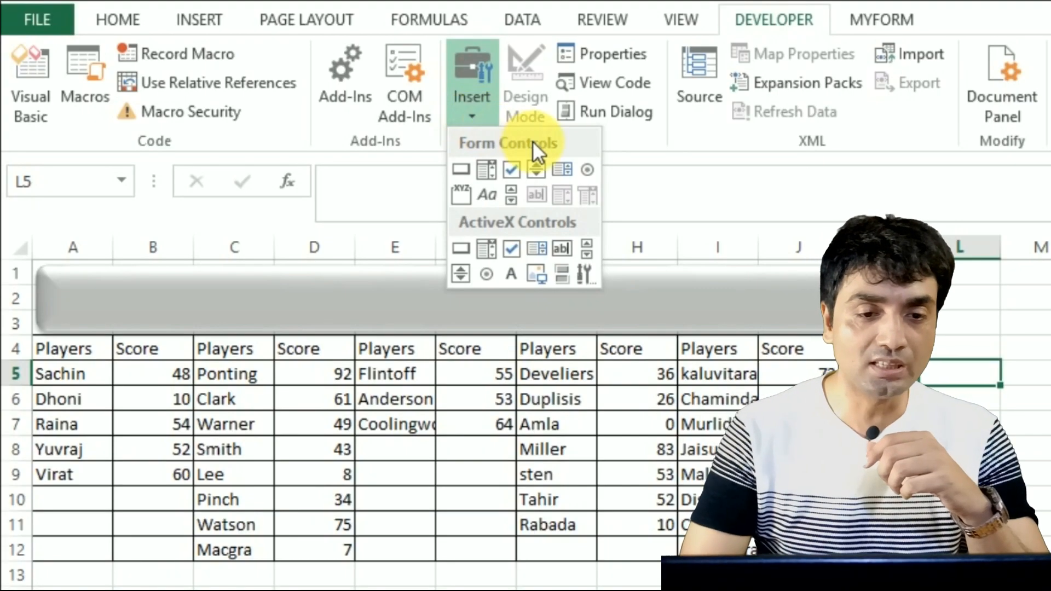
pyautogui.click(586, 170)
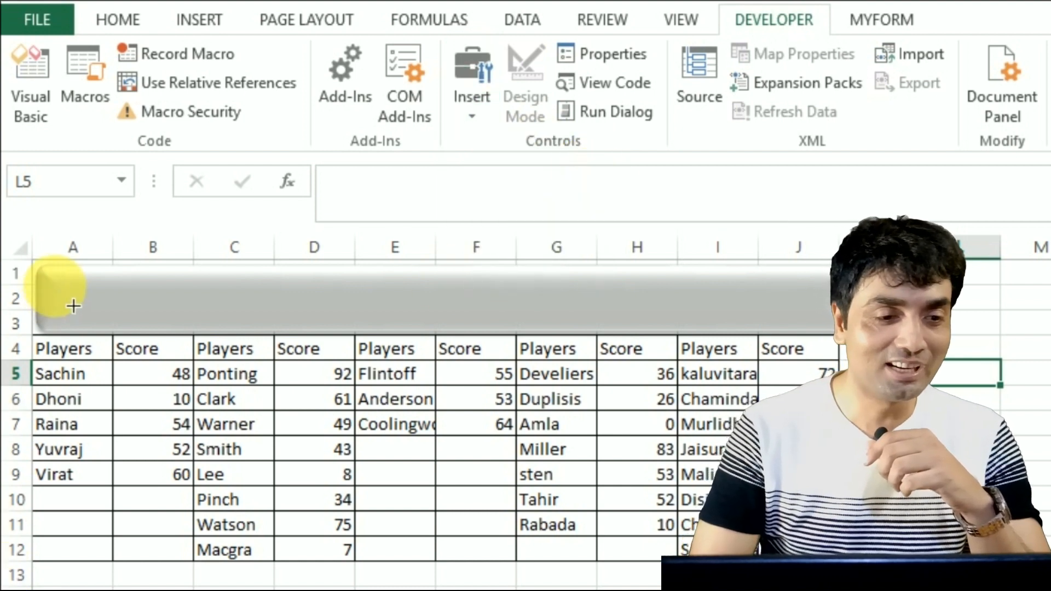
pyautogui.moveTo(62, 287)
pyautogui.mouseDown()
pyautogui.moveTo(146, 317)
pyautogui.moveTo(188, 312)
pyautogui.moveTo(214, 340)
pyautogui.moveTo(200, 323)
pyautogui.mouseUp()
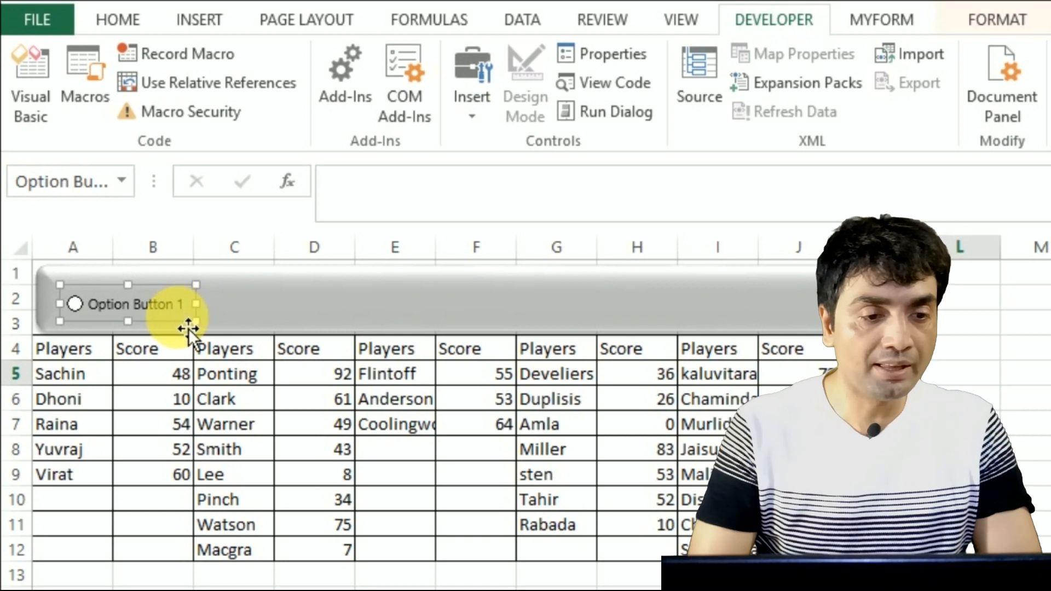
pyautogui.click(248, 317)
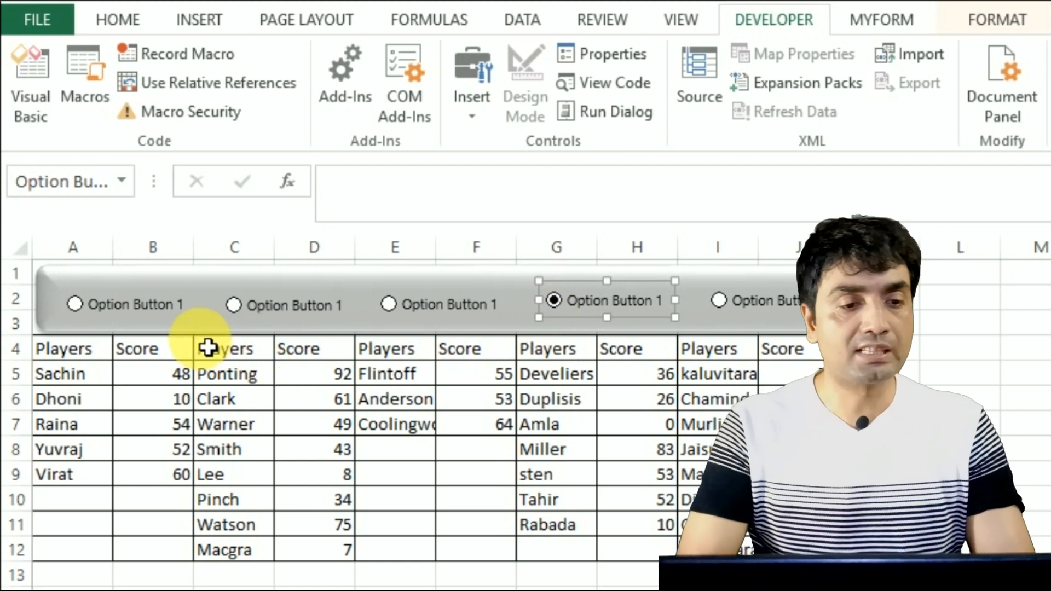
# Relabel the five option buttons INDIA, AUSTRALIA, ENGLAND, SOUTH AFRICA and SRI LANKA
pyautogui.rightClick(118, 302)
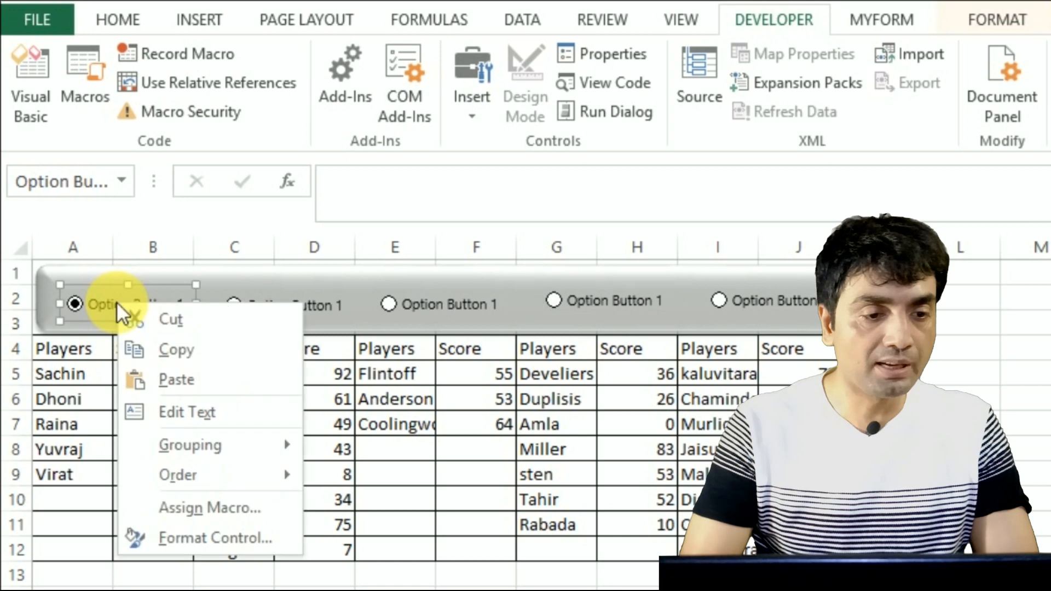
pyautogui.click(196, 412)
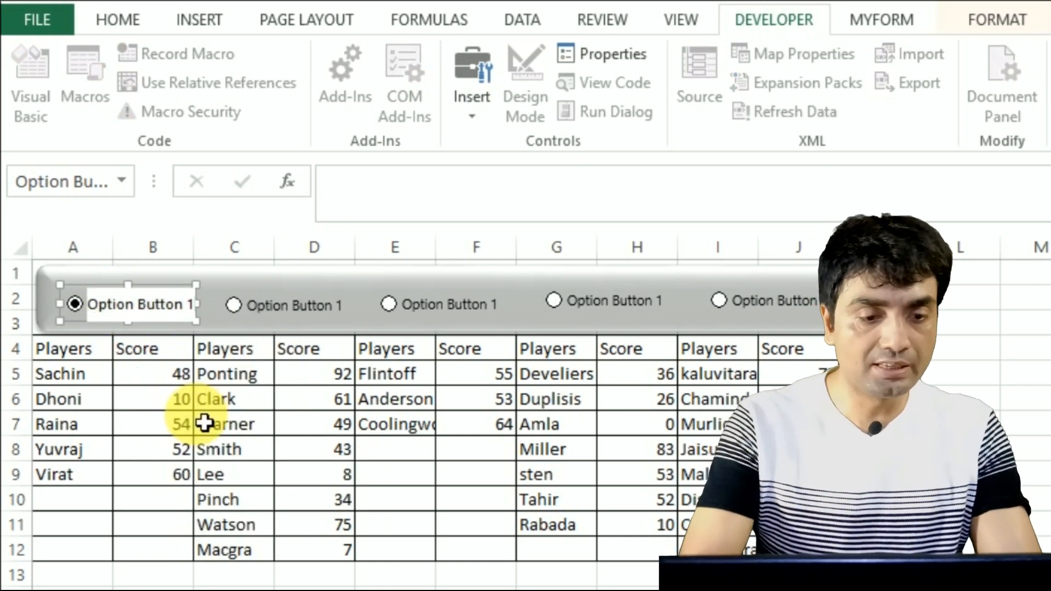
pyautogui.press('BackSpace')
pyautogui.press('BackSpace')
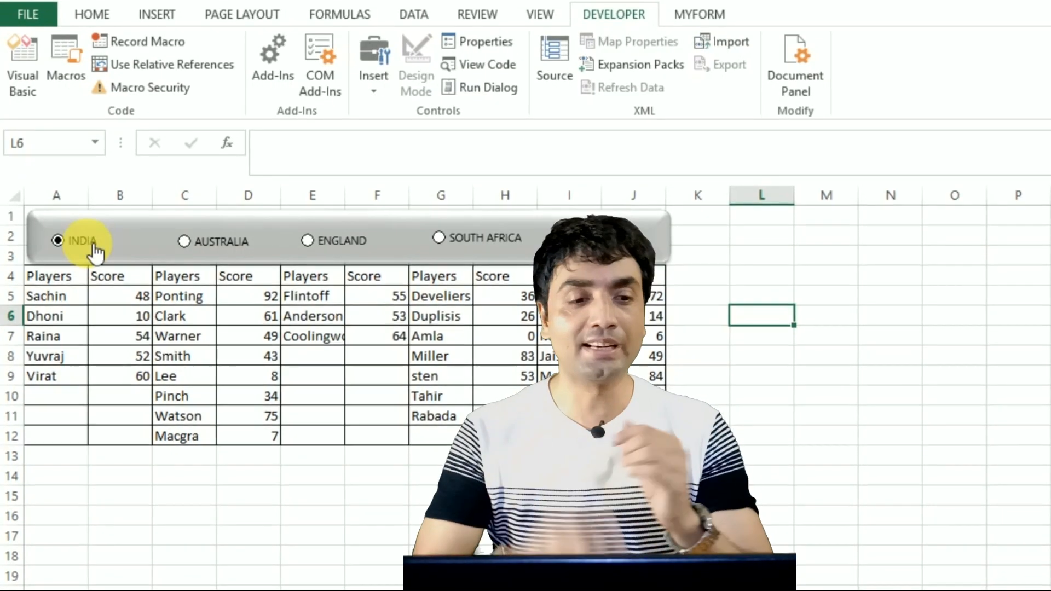
# Give the INDIA option button a turquoise fill through its Format Control settings
pyautogui.rightClick(89, 244)
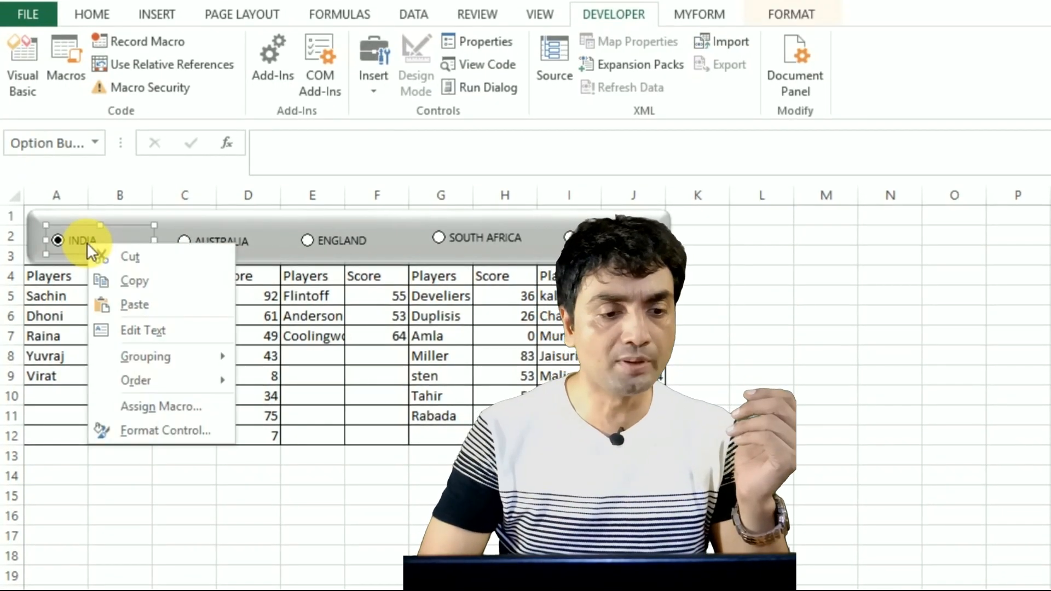
pyautogui.click(164, 429)
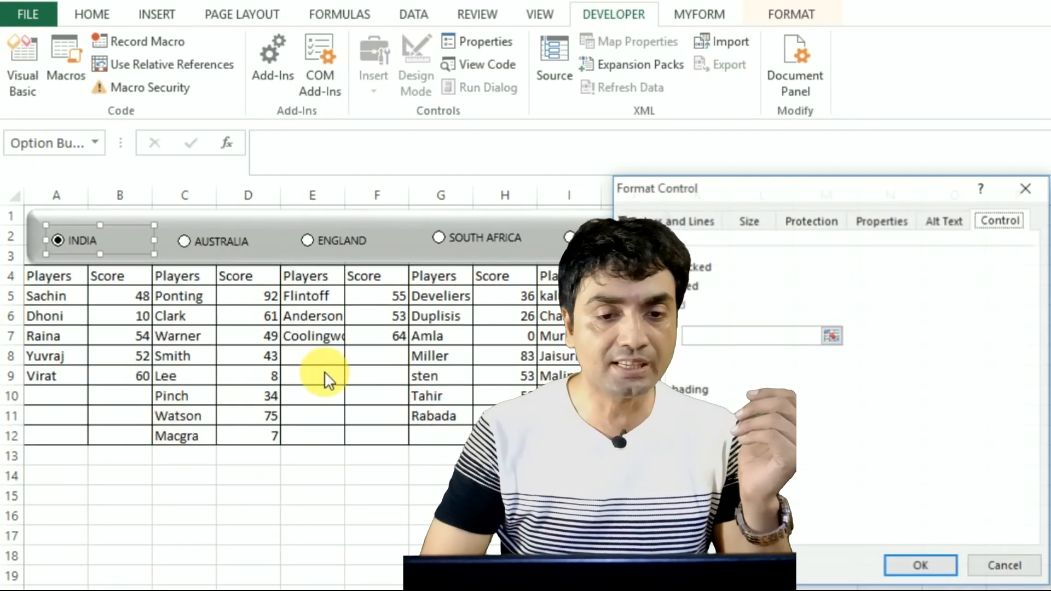
pyautogui.click(681, 222)
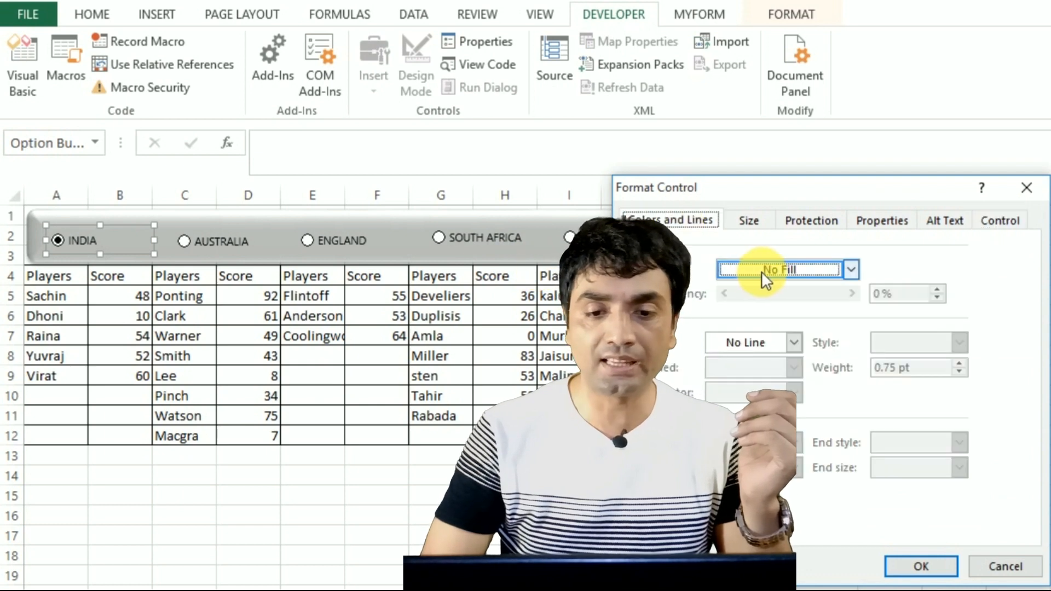
pyautogui.click(851, 270)
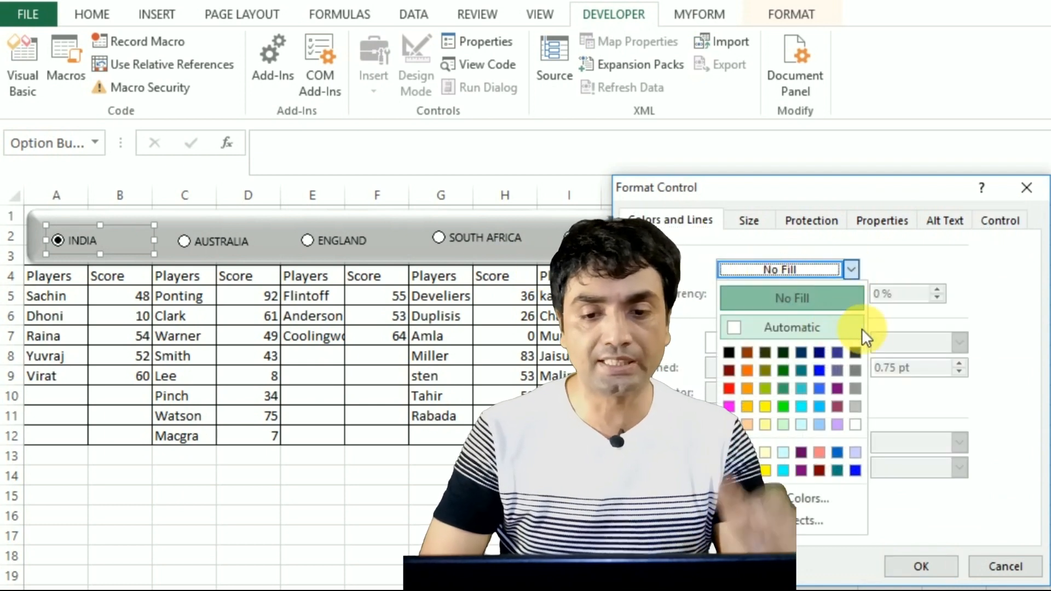
pyautogui.click(798, 386)
pyautogui.press('Return')
# Select the AUSTRALIA, ENGLAND, SOUTH AFRICA and SRI LANKA option buttons along with INDIA and apply the same turquoise fill to all
pyautogui.keyDown('ctrl'); pyautogui.click(333, 246); pyautogui.keyUp('ctrl')
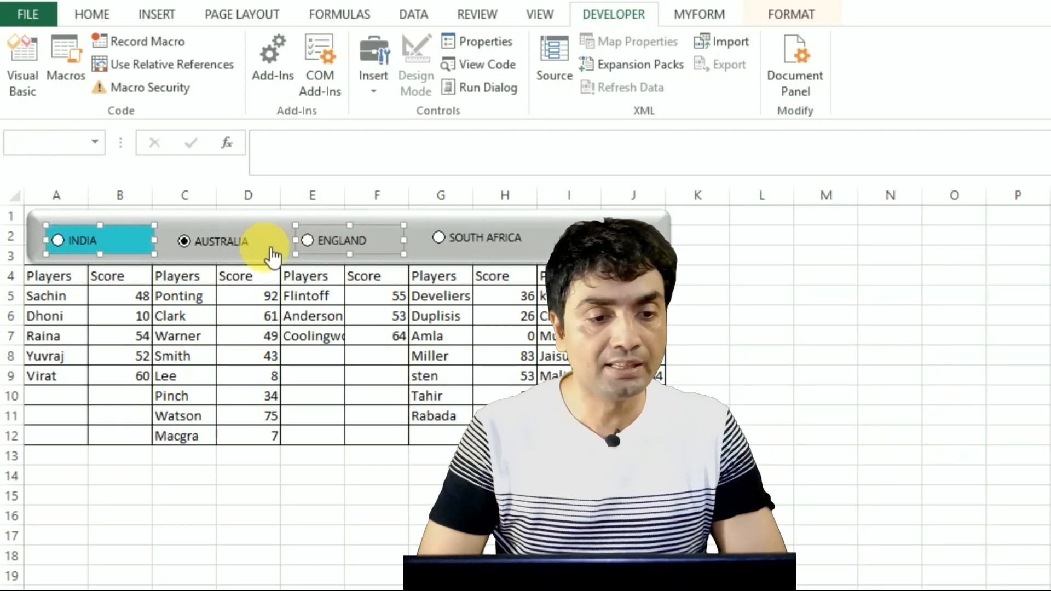
pyautogui.keyDown('ctrl'); pyautogui.click(246, 242); pyautogui.keyUp('ctrl')
pyautogui.keyDown('ctrl'); pyautogui.click(462, 237); pyautogui.keyUp('ctrl')
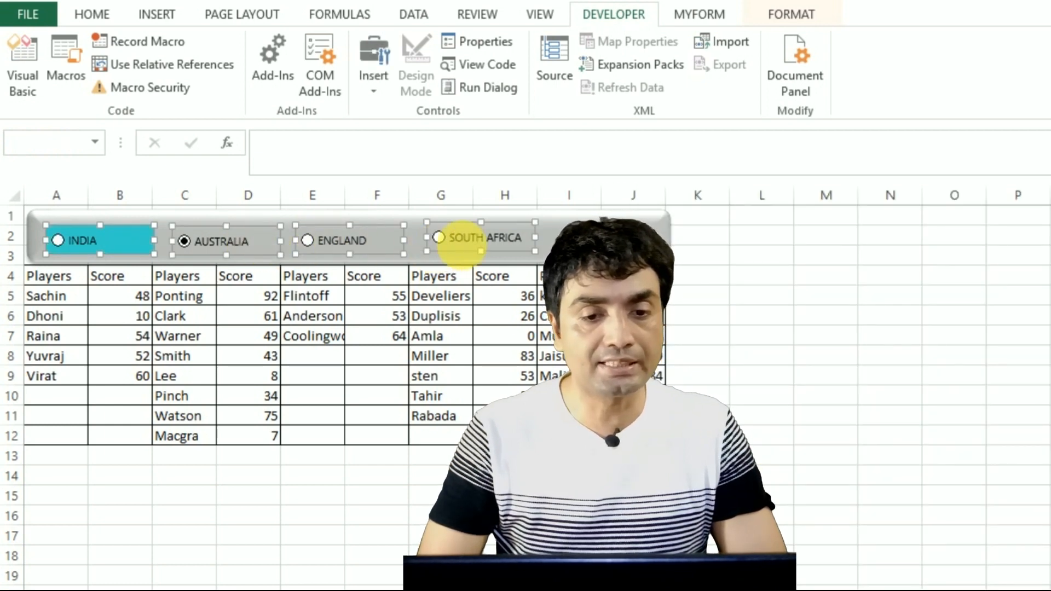
pyautogui.keyDown('ctrl'); pyautogui.click(588, 225); pyautogui.keyUp('ctrl')
pyautogui.rightClick(586, 239)
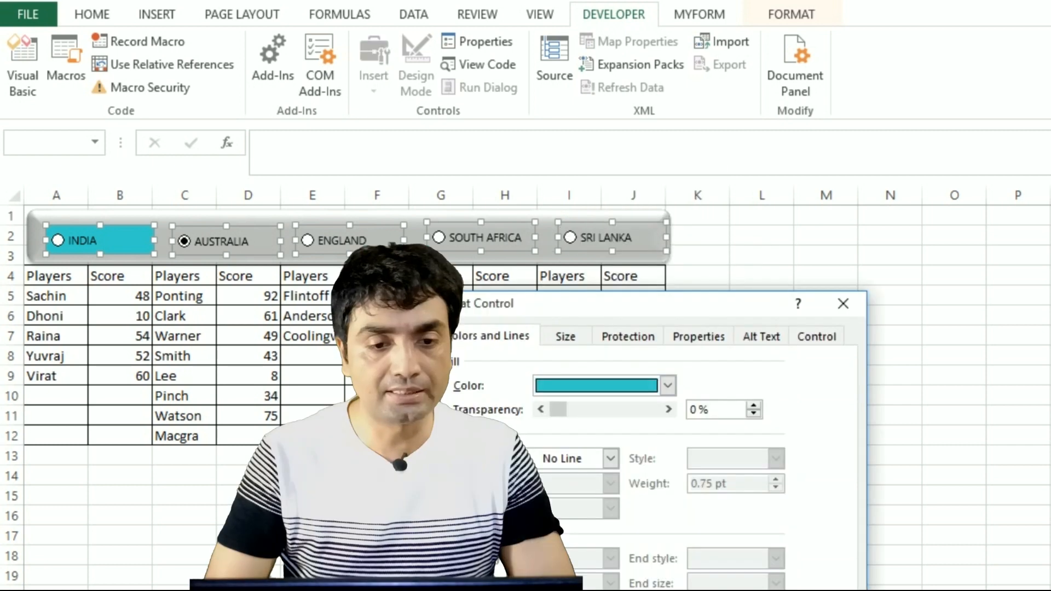
pyautogui.press('Return')
pyautogui.click(642, 579)
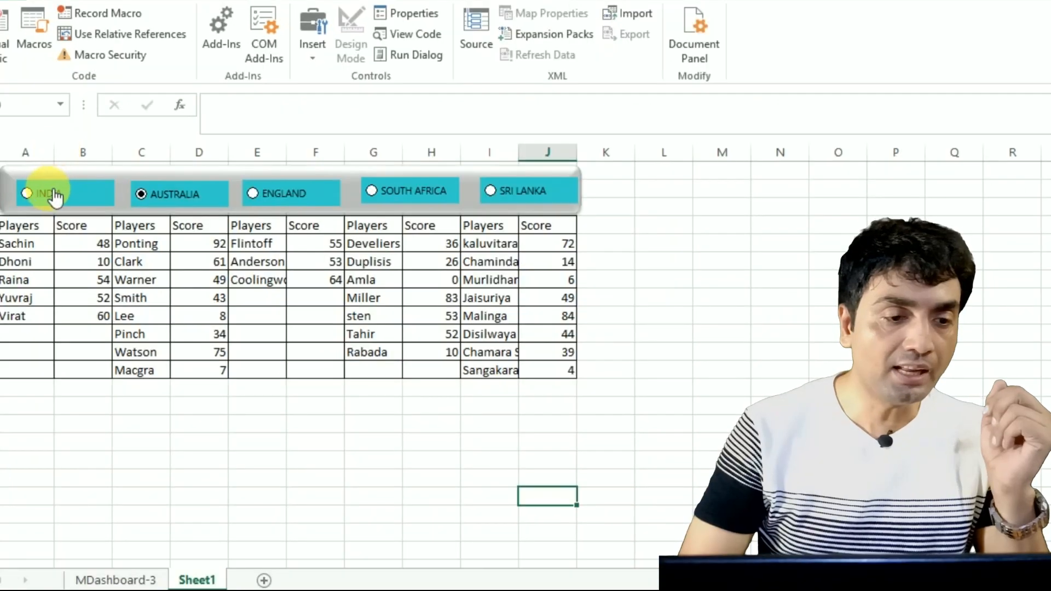
# Set the INDIA option button to checked with 3-D shading and link it to cell $M$1
pyautogui.click(55, 197)
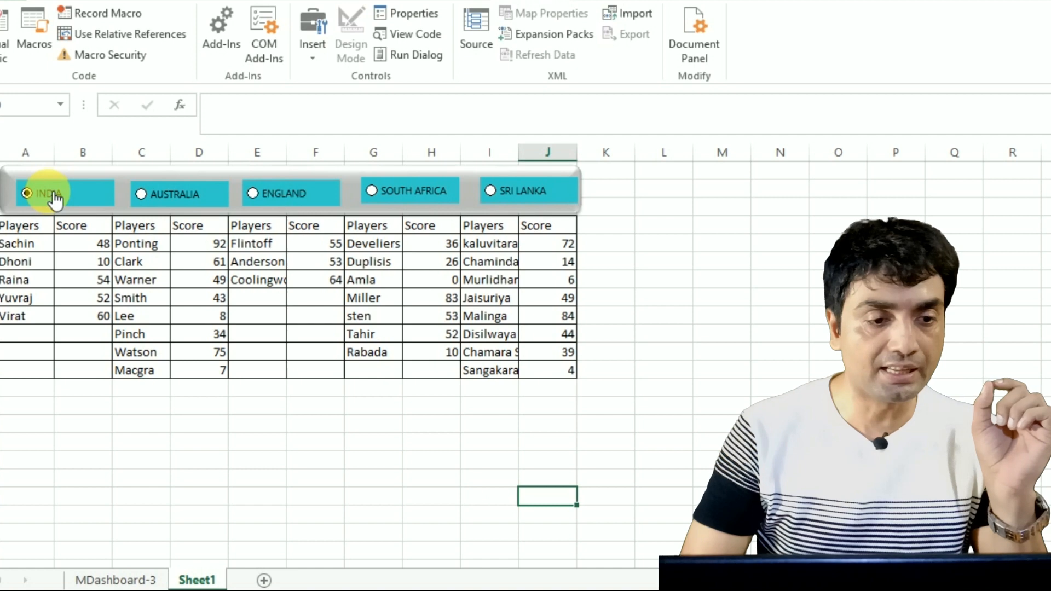
pyautogui.rightClick(48, 192)
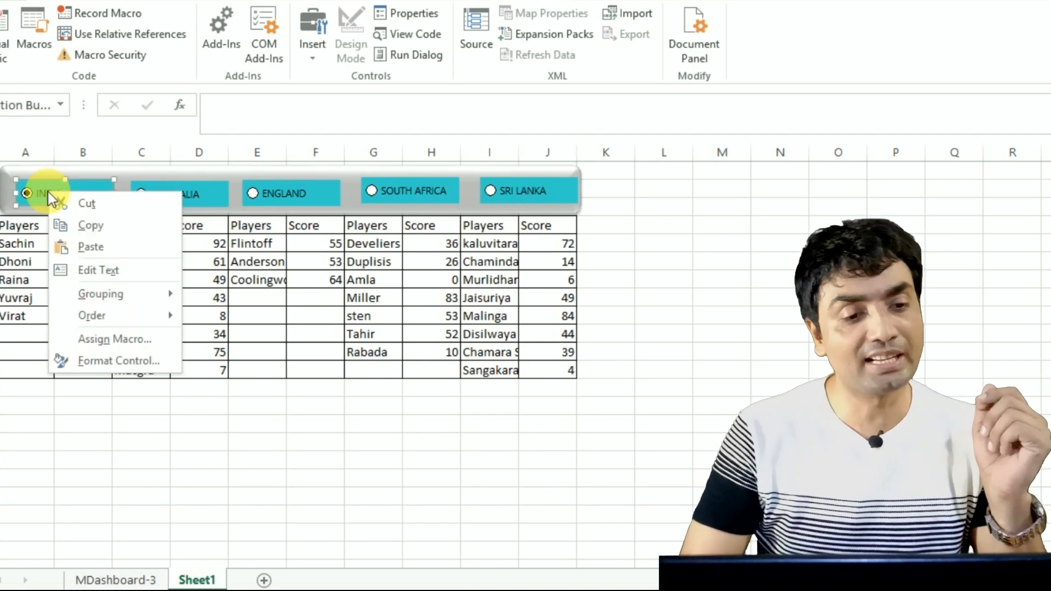
pyautogui.click(105, 362)
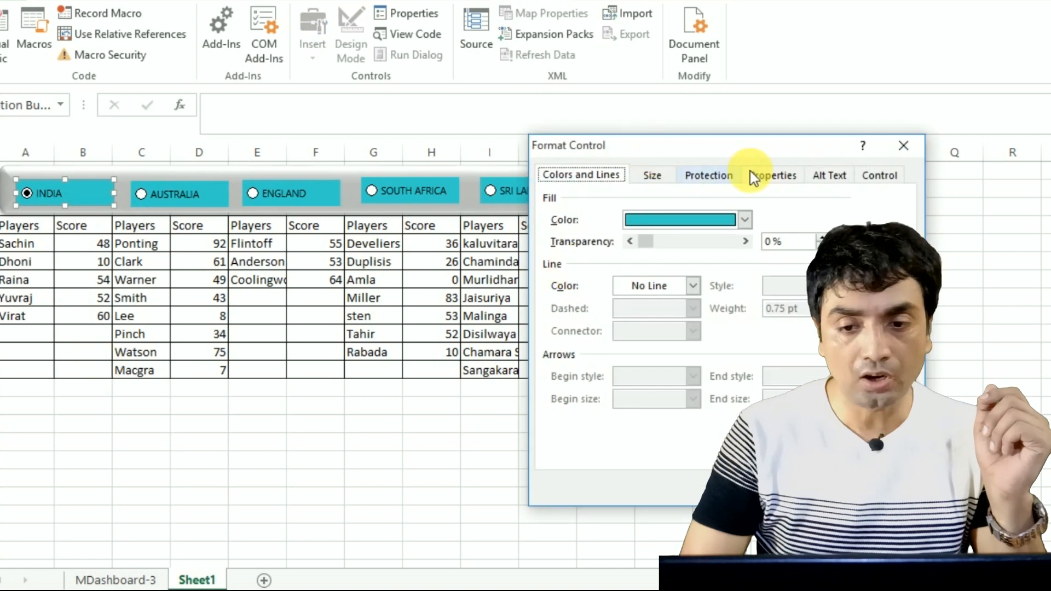
pyautogui.click(865, 174)
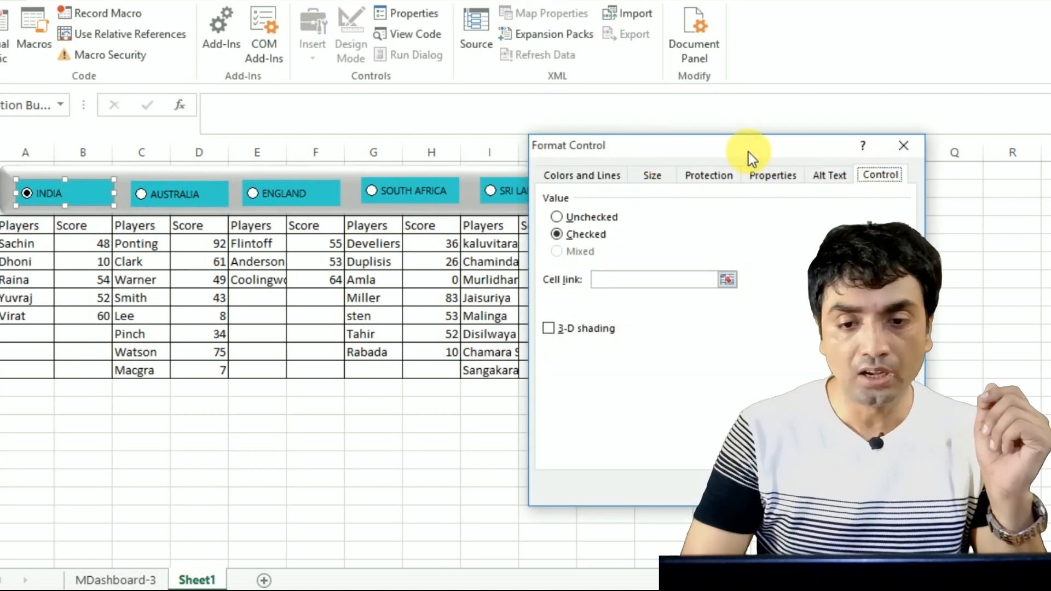
pyautogui.moveTo(745, 146); pyautogui.dragTo(333, 205)
pyautogui.click(162, 299)
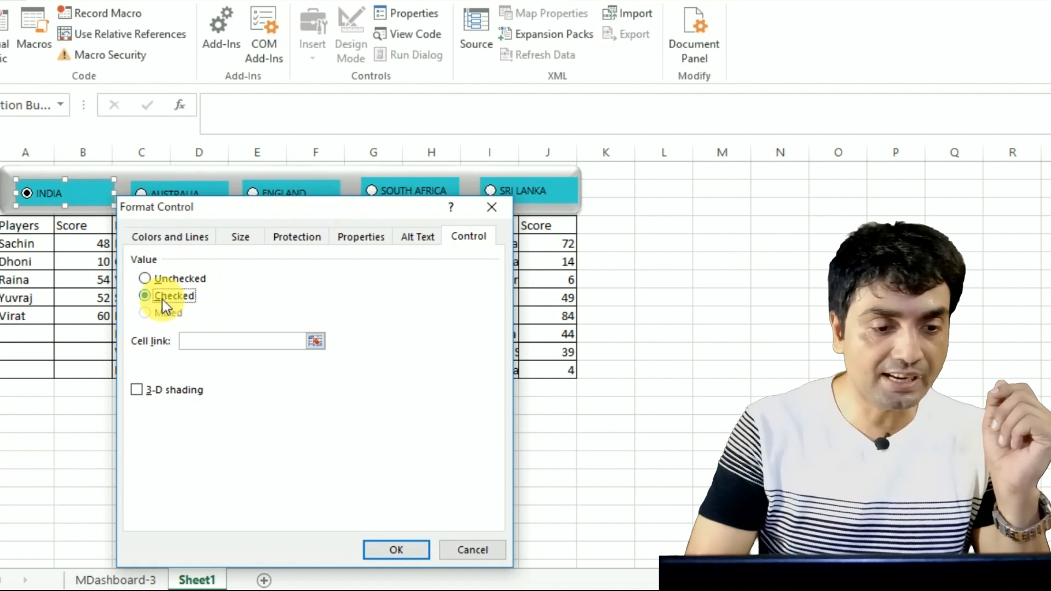
pyautogui.click(147, 391)
pyautogui.click(191, 346)
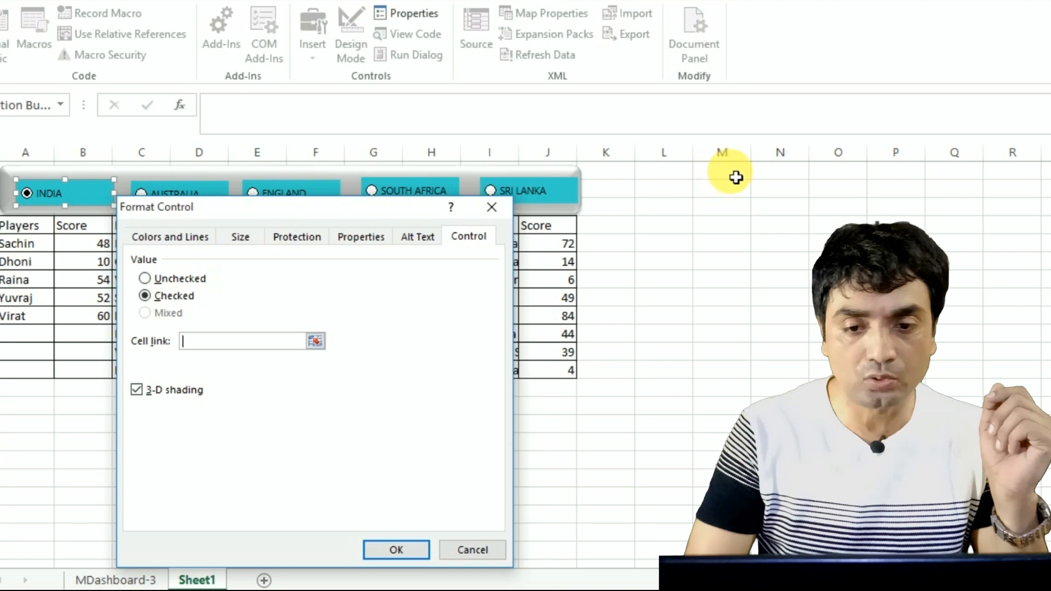
pyautogui.click(742, 174)
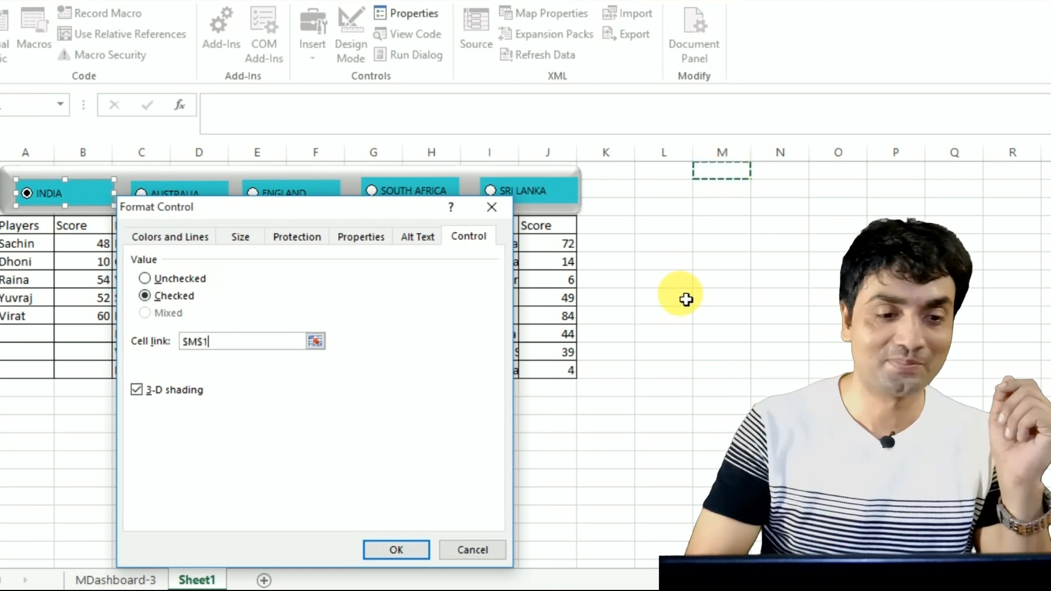
pyautogui.click(400, 550)
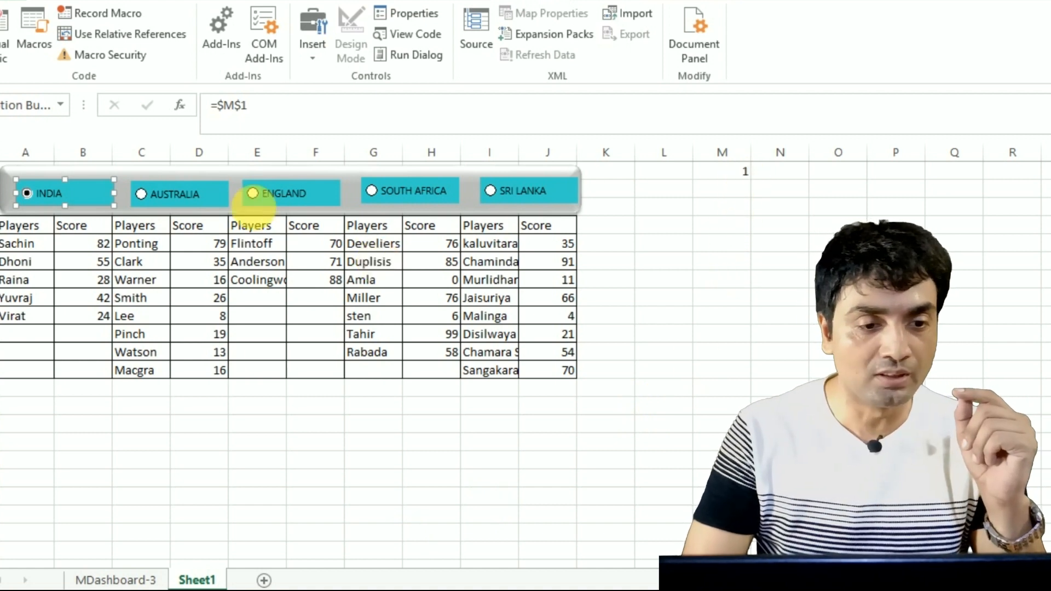
# Test the cell link by selecting the AUSTRALIA, ENGLAND, SOUTH AFRICA and SRI LANKA option buttons in turn
pyautogui.click(176, 204)
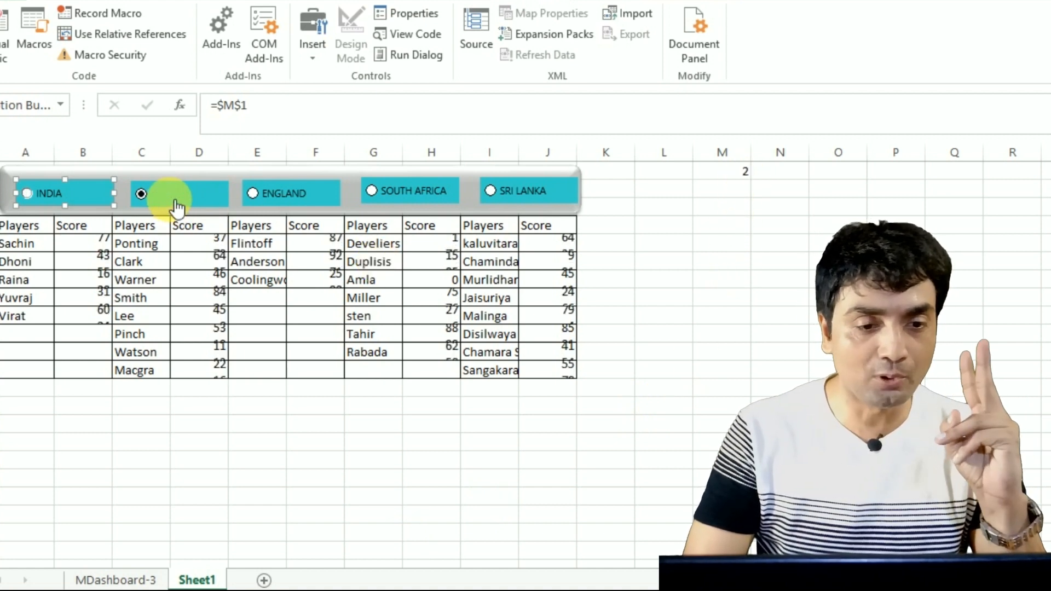
pyautogui.click(280, 198)
pyautogui.click(394, 191)
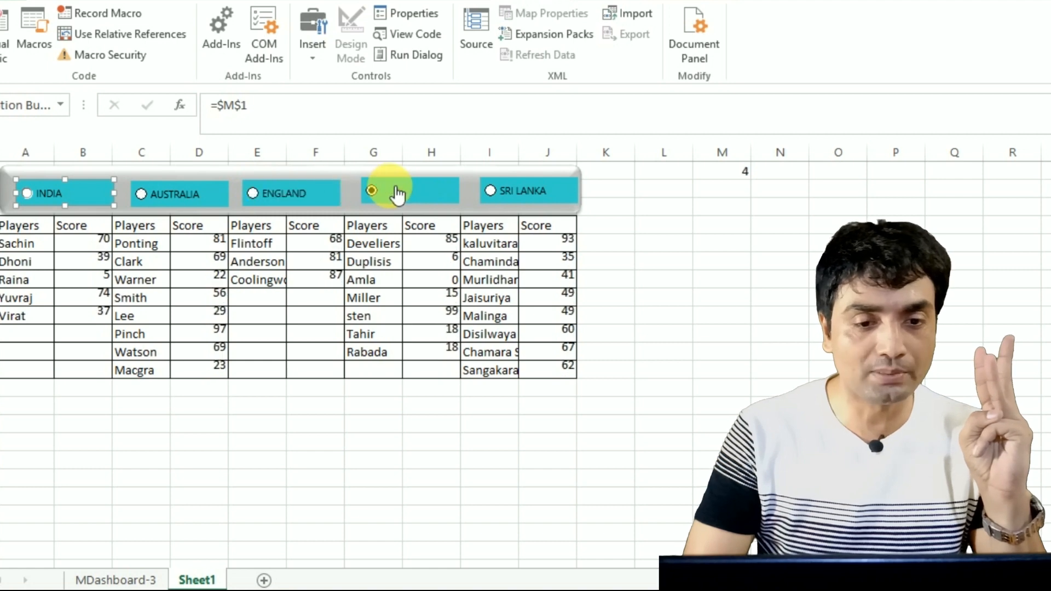
pyautogui.click(517, 191)
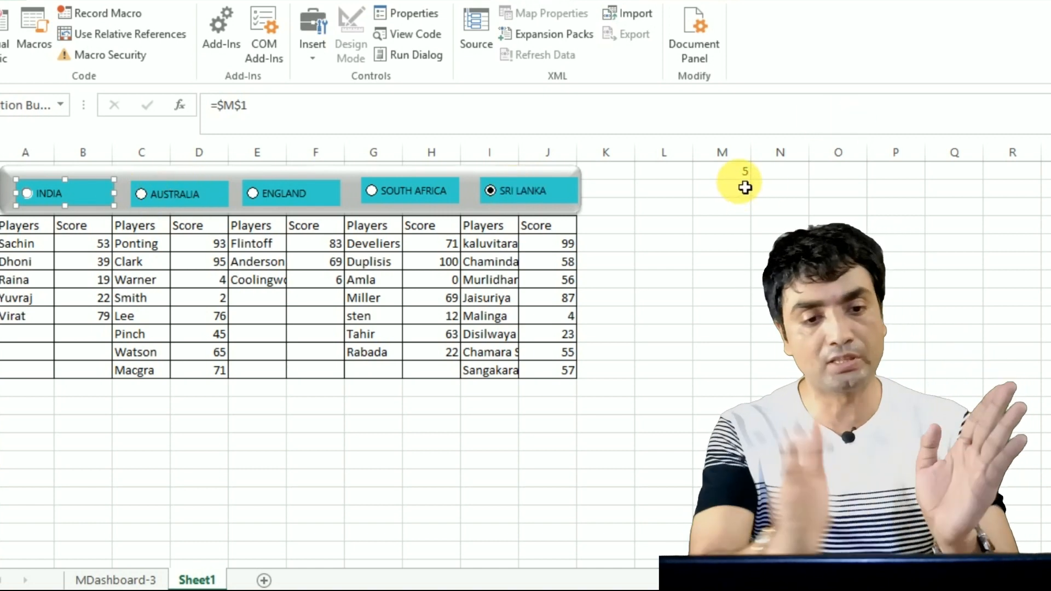
# Enter the headers Players in cell M4 and Score in cell N4
pyautogui.click(706, 229)
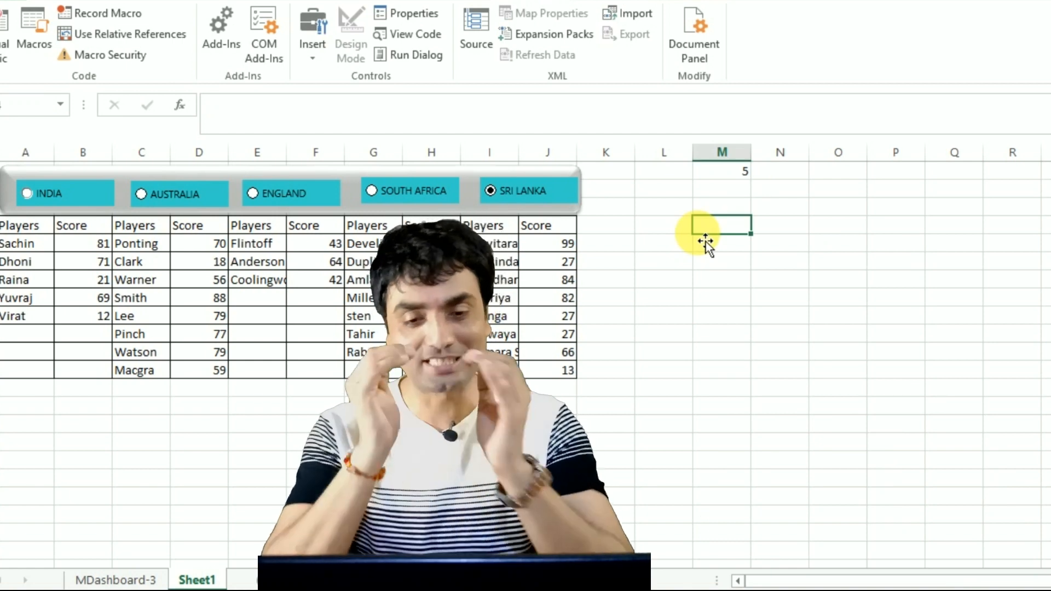
pyautogui.write('Playe')
pyautogui.write('yr')
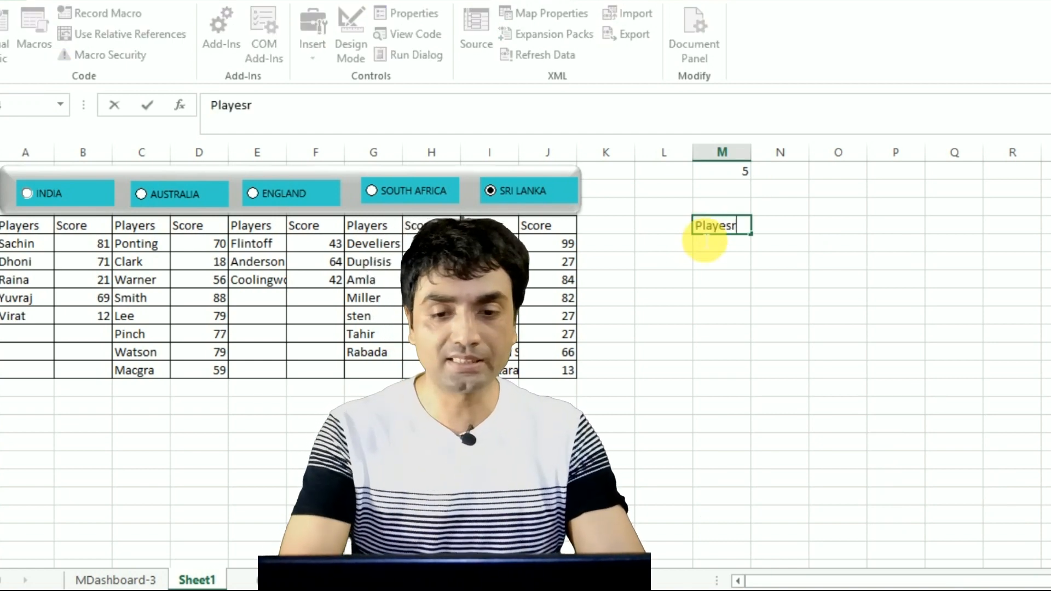
pyautogui.press('BackSpace')
pyautogui.press('BackSpace')
pyautogui.write('rs')
pyautogui.press('Tab')
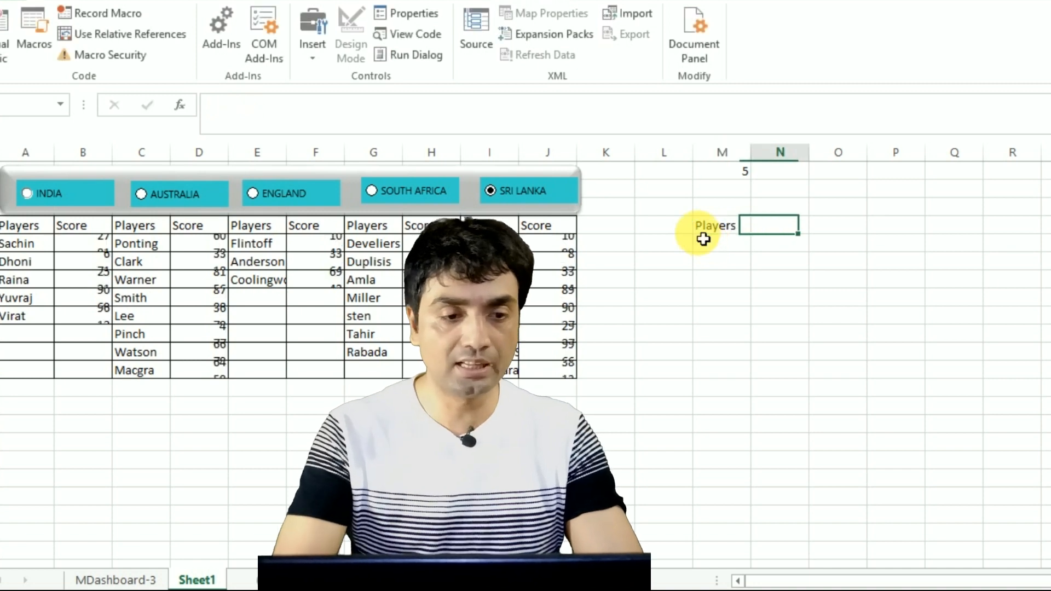
pyautogui.write('Score')
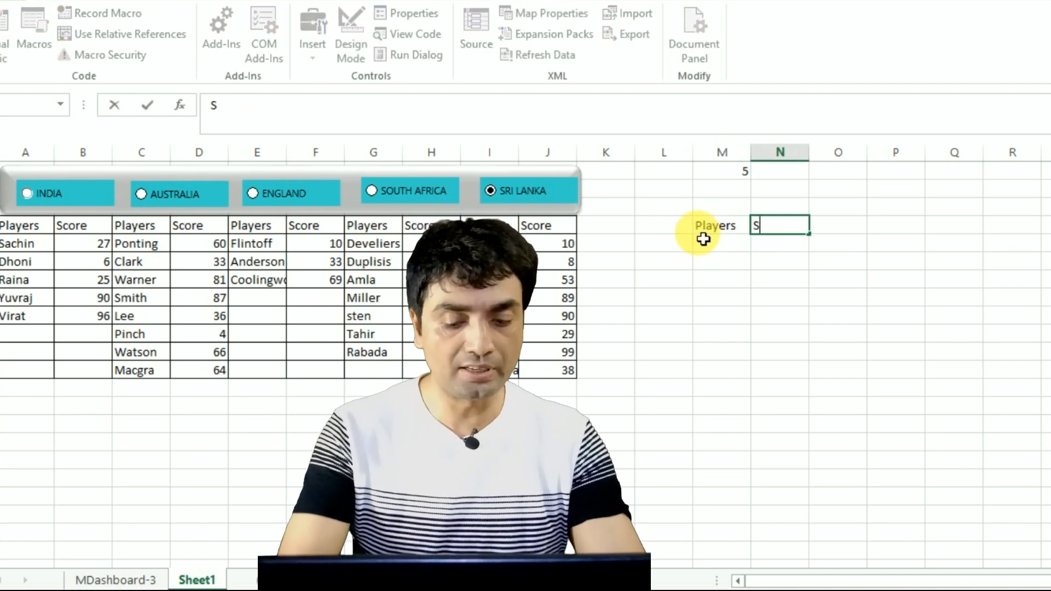
pyautogui.press('Tab')
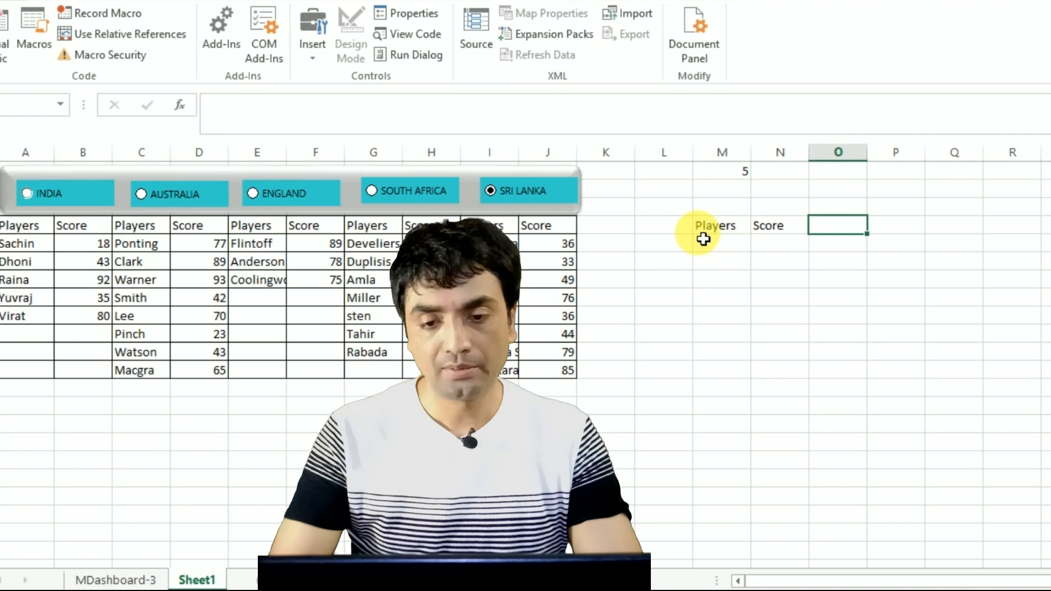
# Make the Players and Score headers in M4:N4 bold
pyautogui.click(703, 239)
pyautogui.hotkey('shift', 'Right')
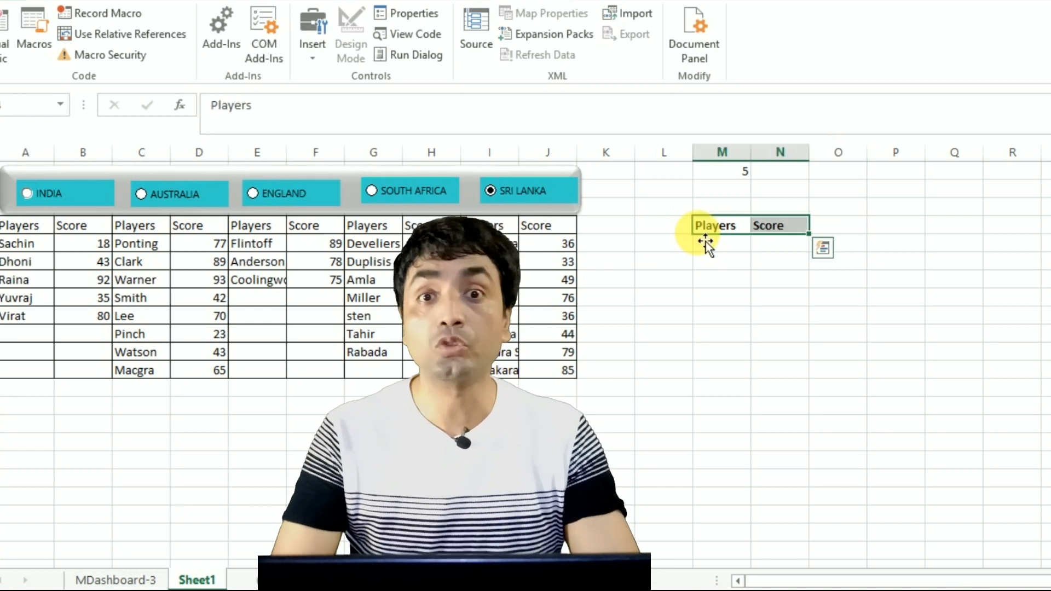
pyautogui.hotkey('ctrl', 'b')
# Begin a CHOOSE formula in cell M5, directly below the new Players header
pyautogui.click(705, 244)
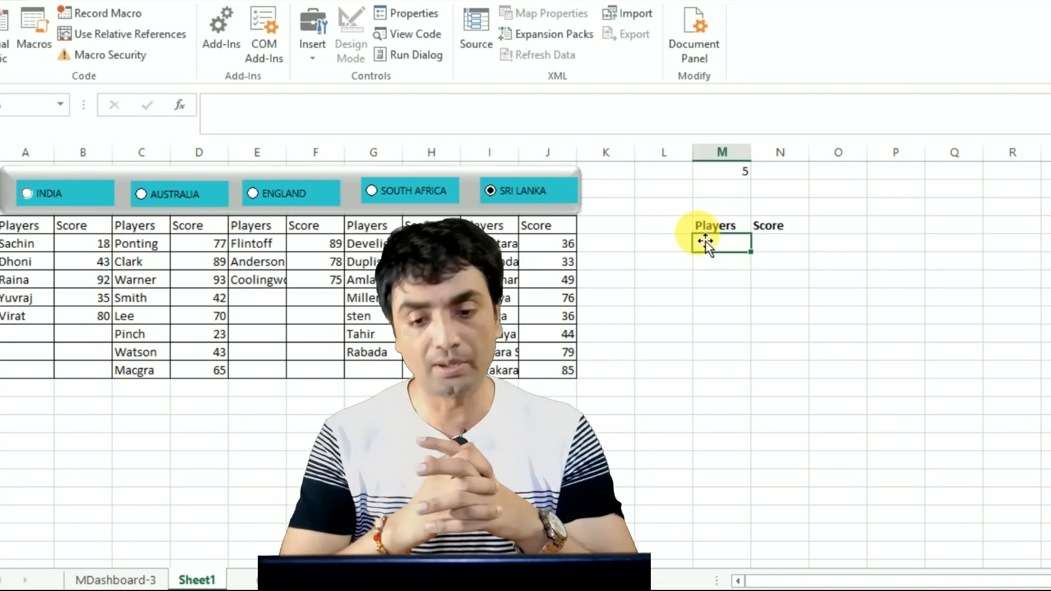
pyautogui.press('Down')
pyautogui.press('Up')
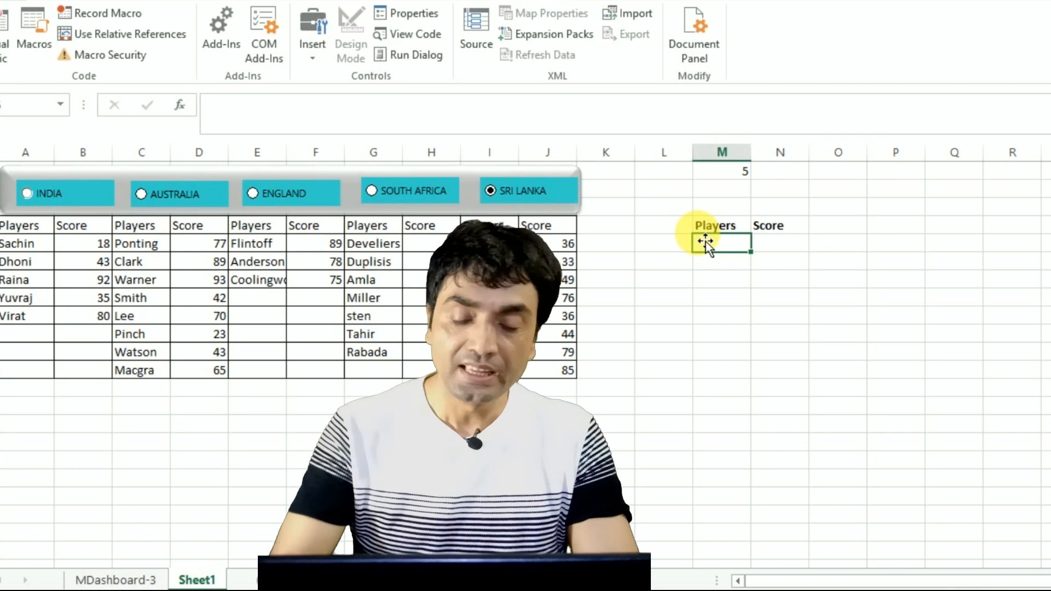
pyautogui.write('=choos')
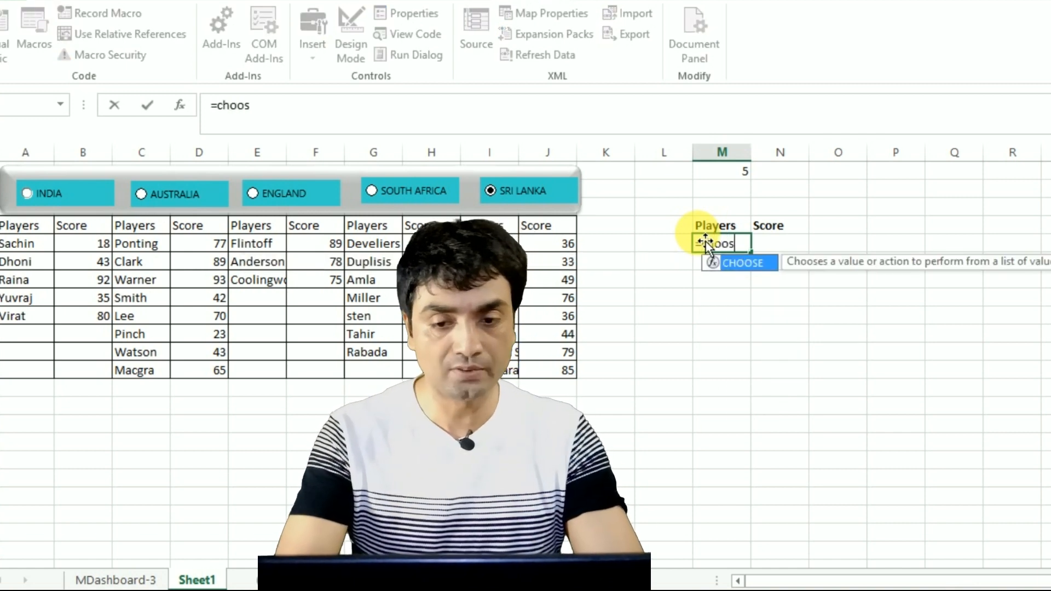
pyautogui.press('Tab')
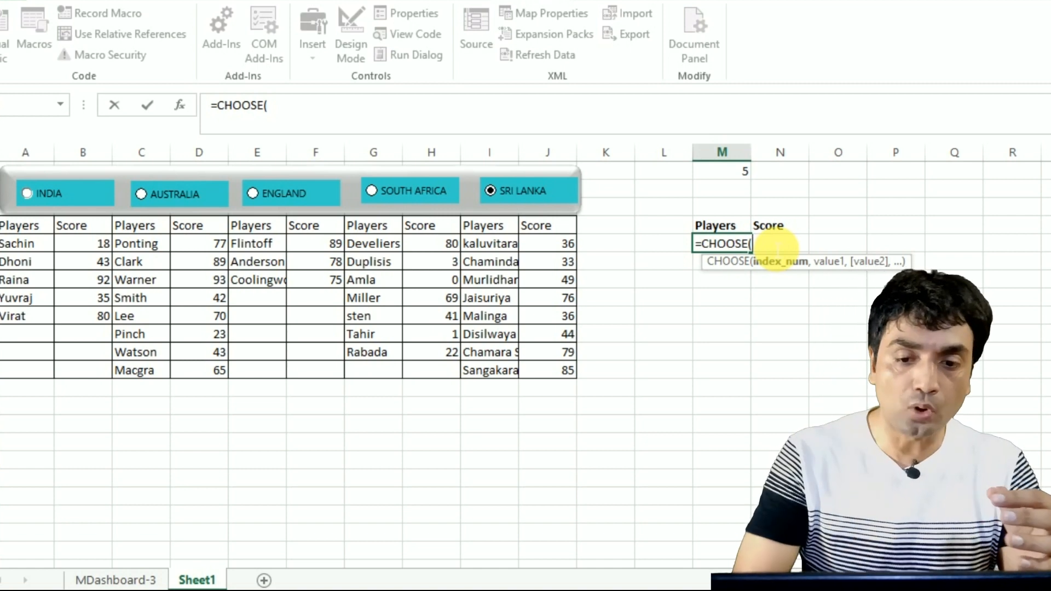
# Try the sample arguments 3, a, b, c in the CHOOSE formula, and clear them again
pyautogui.write('3,')
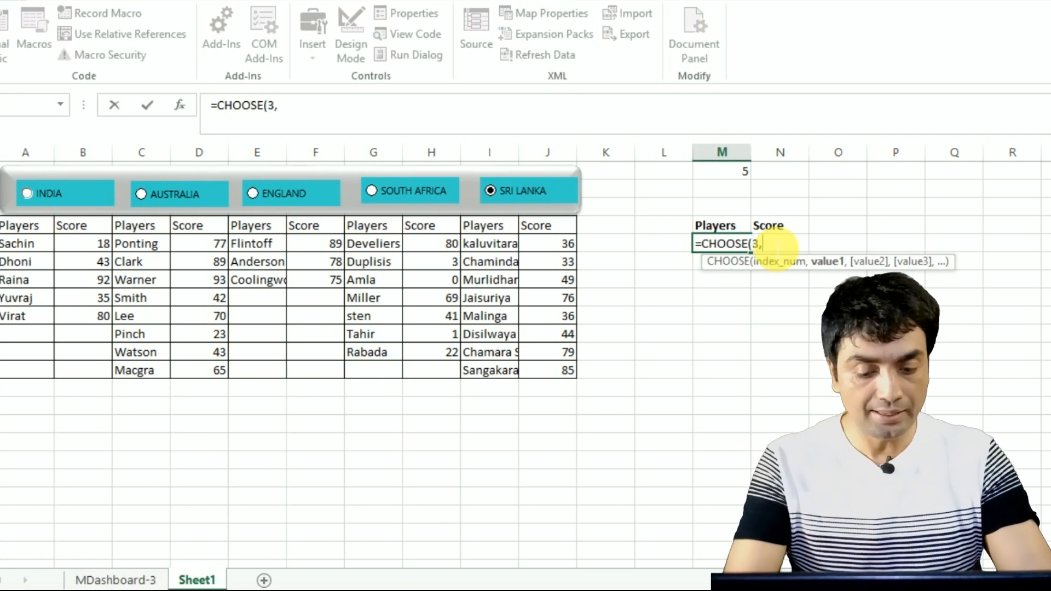
pyautogui.write('a,a')
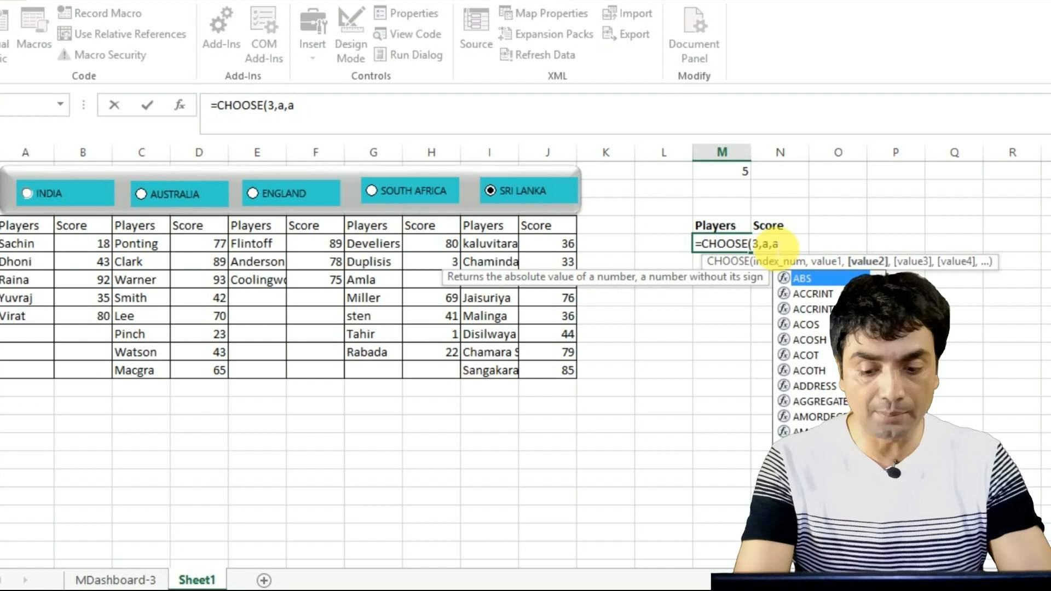
pyautogui.press('BackSpace')
pyautogui.write('b,')
pyautogui.press('BackSpace')
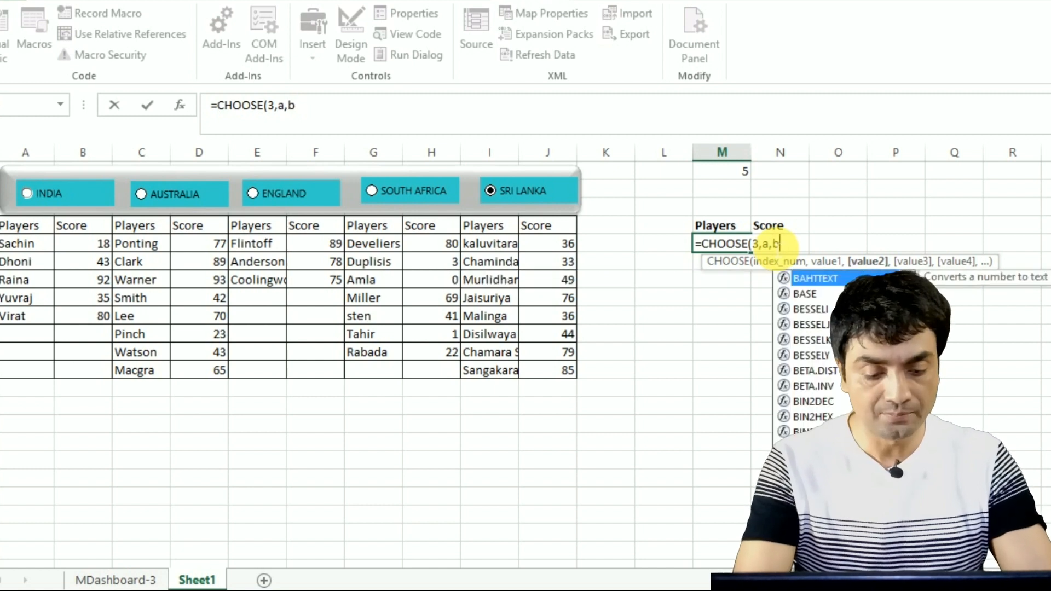
pyautogui.write(',c')
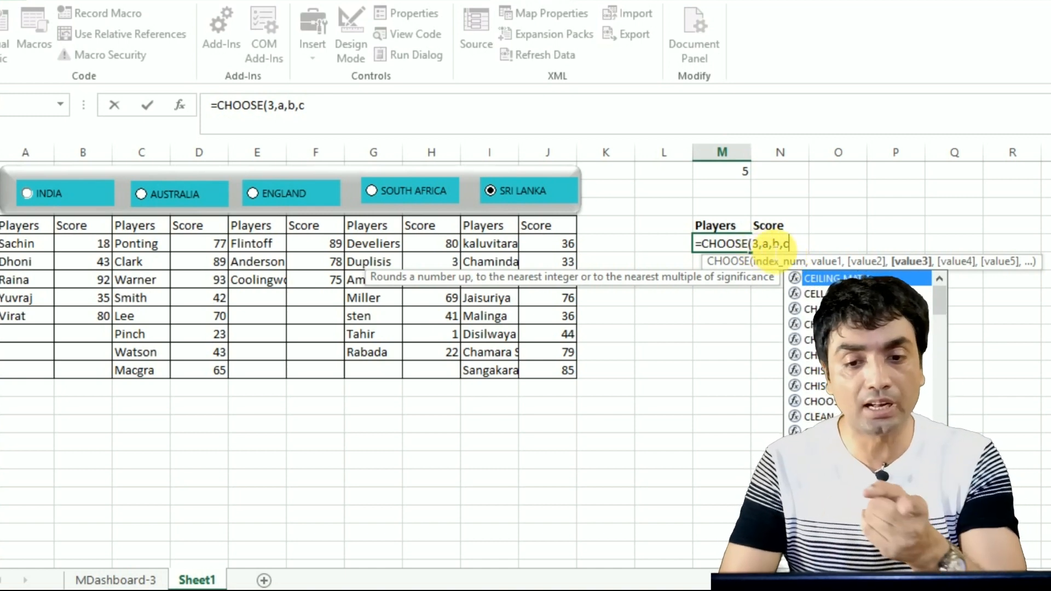
pyautogui.press('BackSpace')
pyautogui.press('BackSpace')
pyautogui.press('BackSpace')
pyautogui.press('BackSpace')
pyautogui.press('BackSpace')
pyautogui.press('BackSpace')
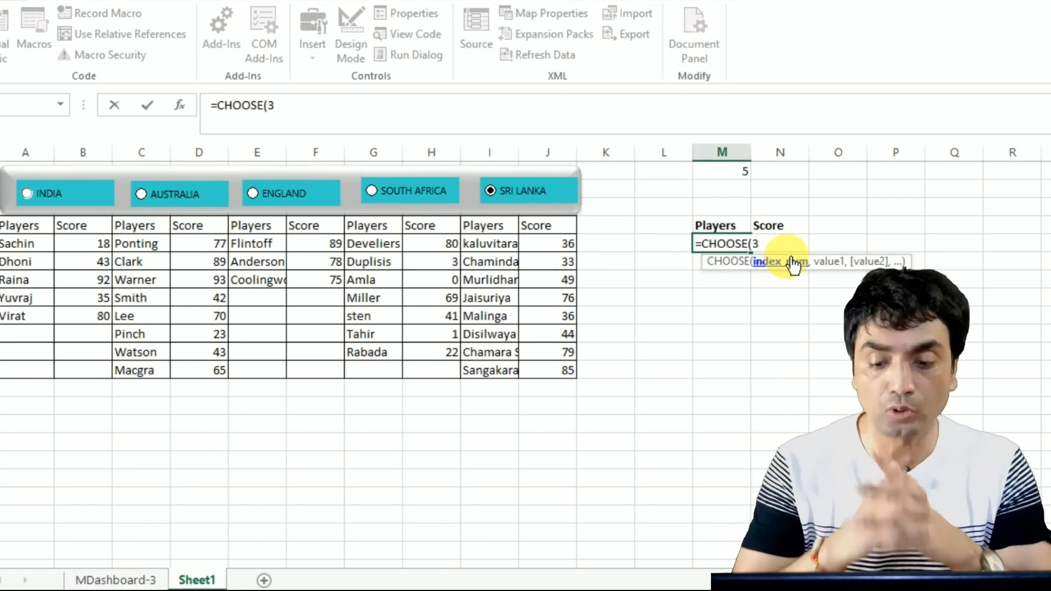
pyautogui.press('BackSpace')
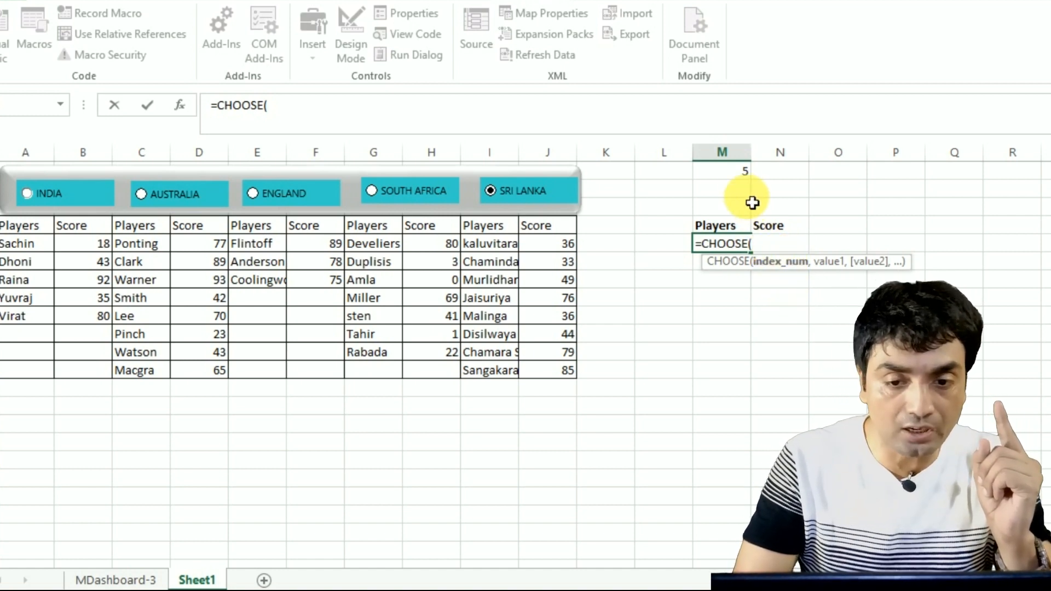
# Set the absolute reference $M$1 as the index argument of the CHOOSE formula in M5
pyautogui.click(745, 178)
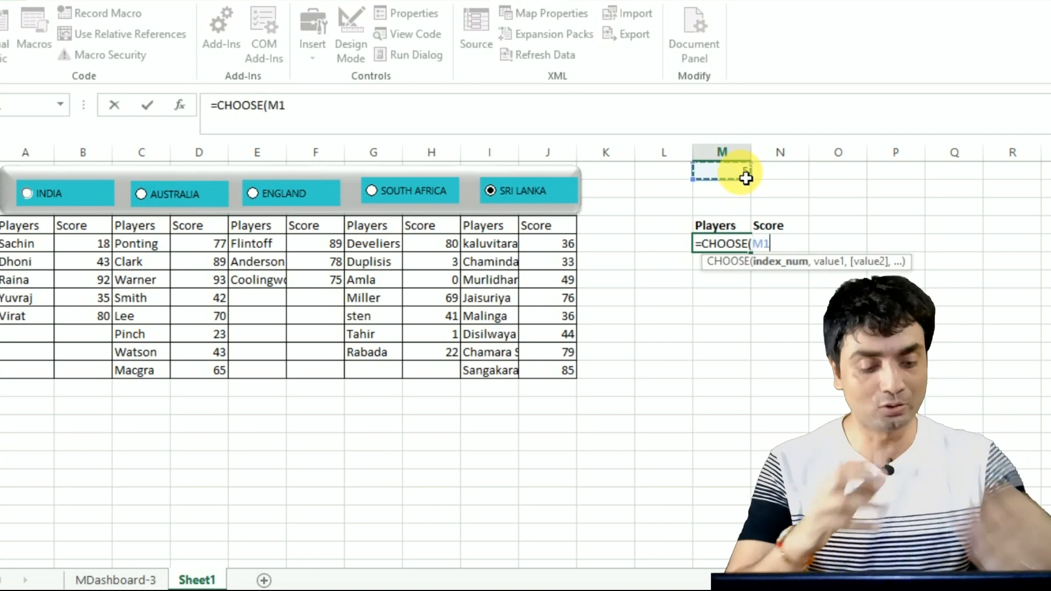
pyautogui.press('F4')
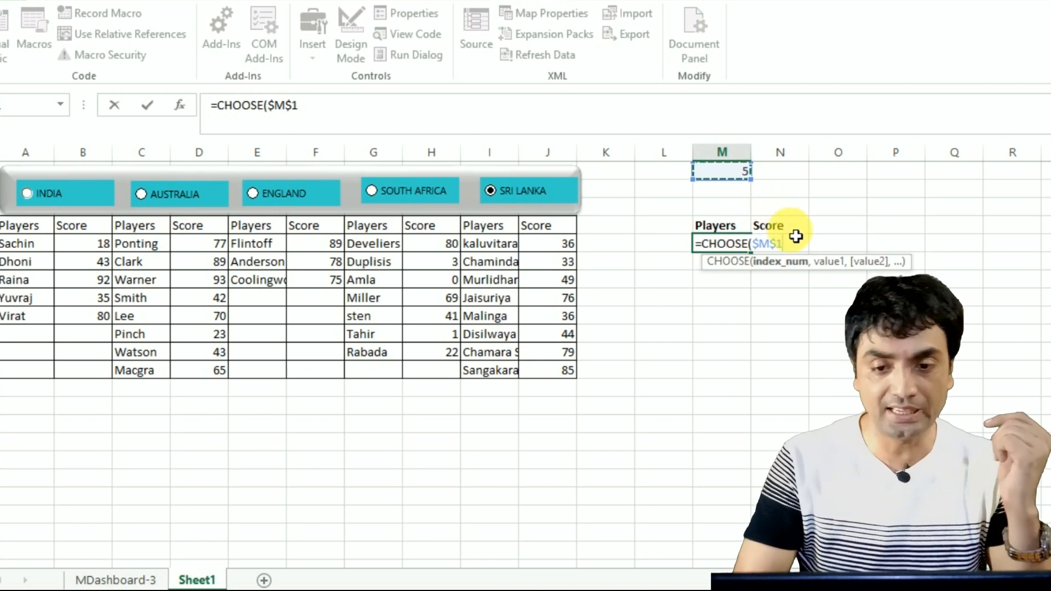
pyautogui.write(',')
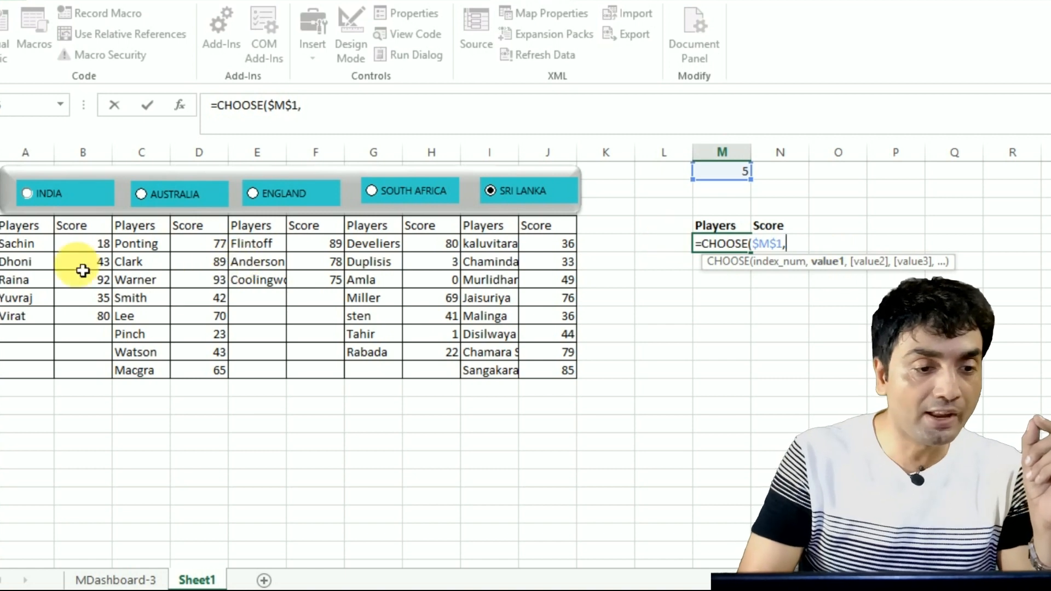
# Add the first player cells A5, C5, E5, G5 and I5 as the CHOOSE values and complete the formula in M5
pyautogui.click(28, 248)
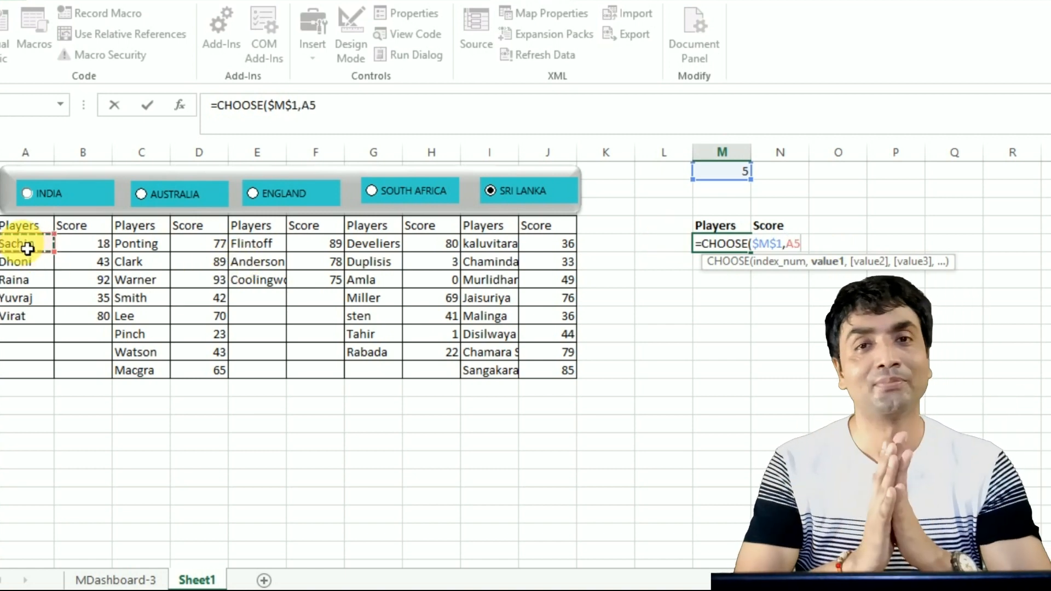
pyautogui.write(',')
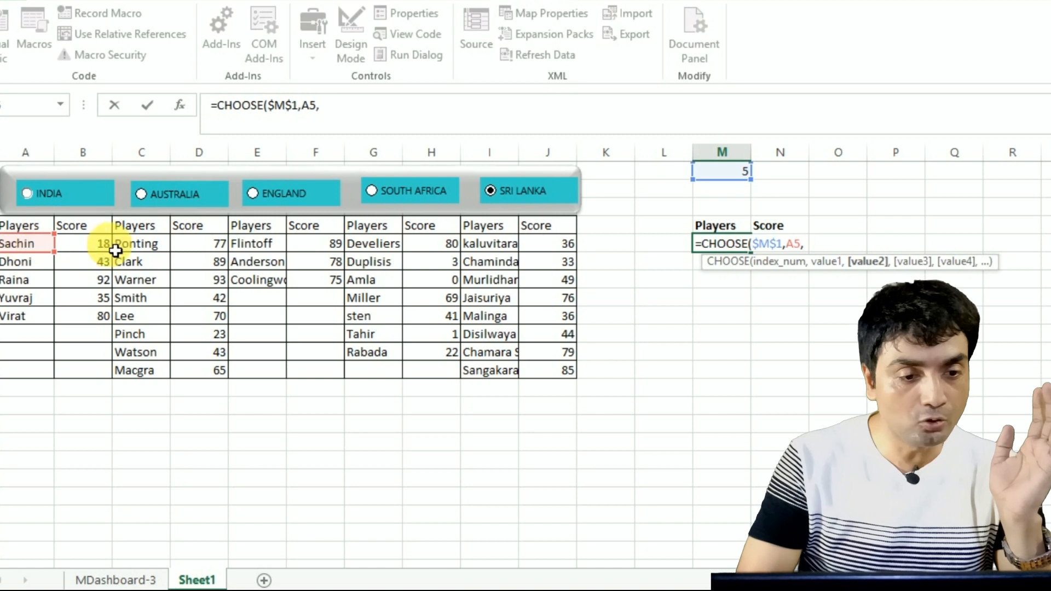
pyautogui.click(138, 255)
pyautogui.write(',')
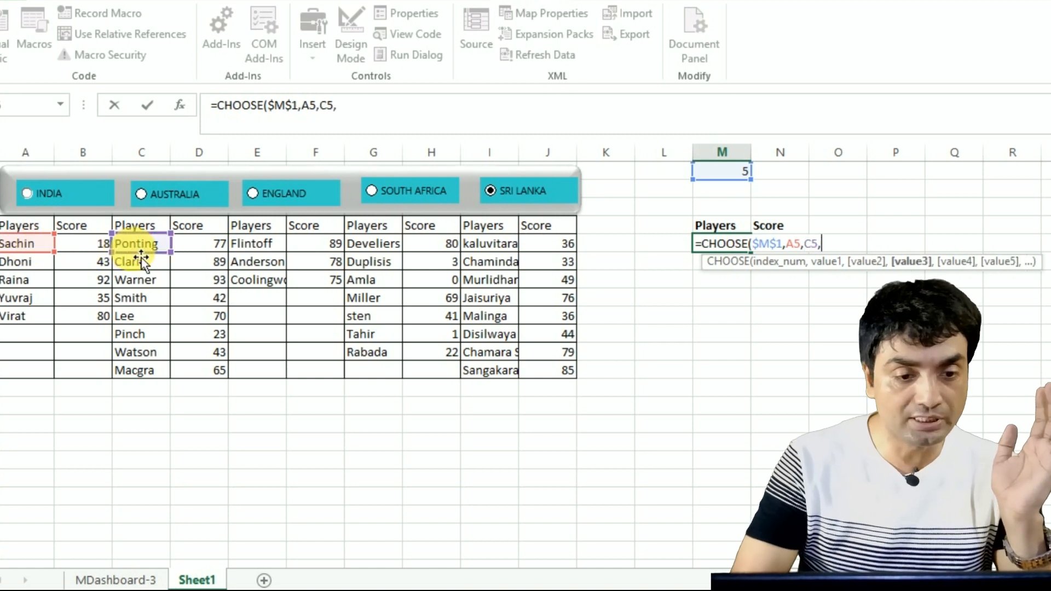
pyautogui.click(252, 241)
pyautogui.write(',')
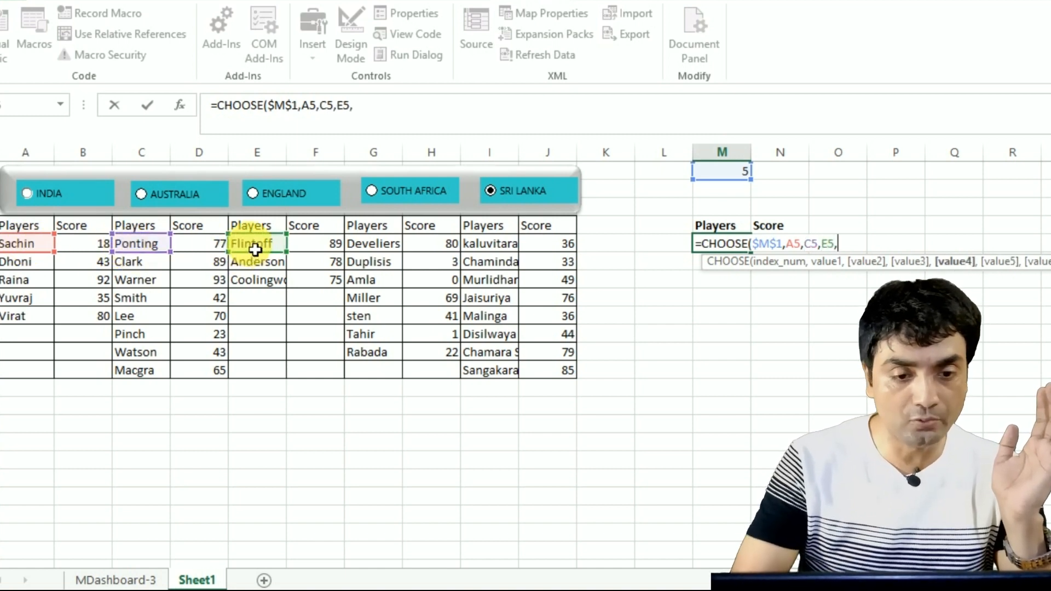
pyautogui.click(386, 249)
pyautogui.write(',')
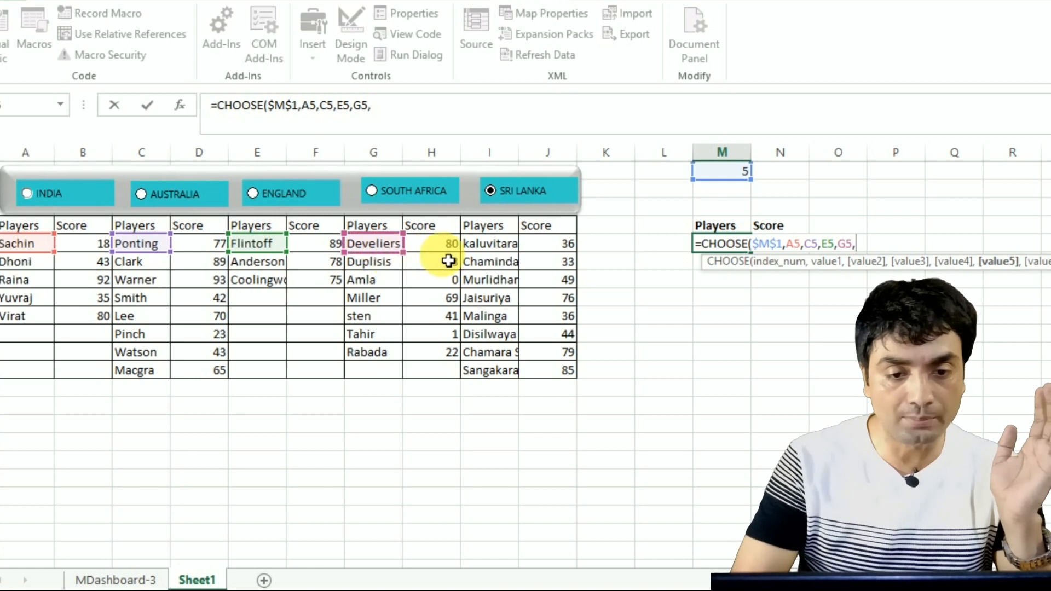
pyautogui.click(489, 251)
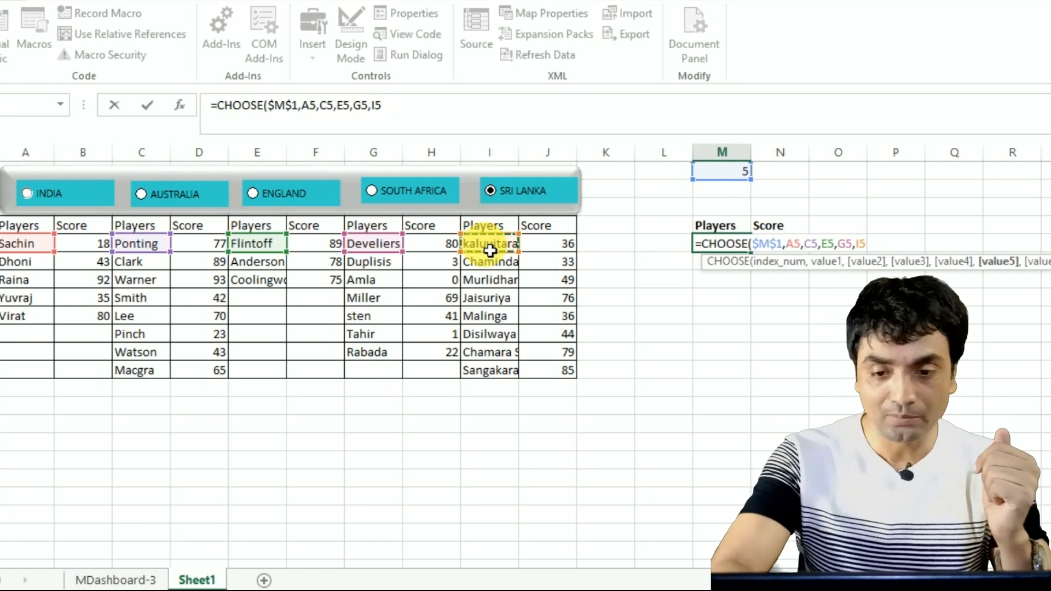
pyautogui.write(')')
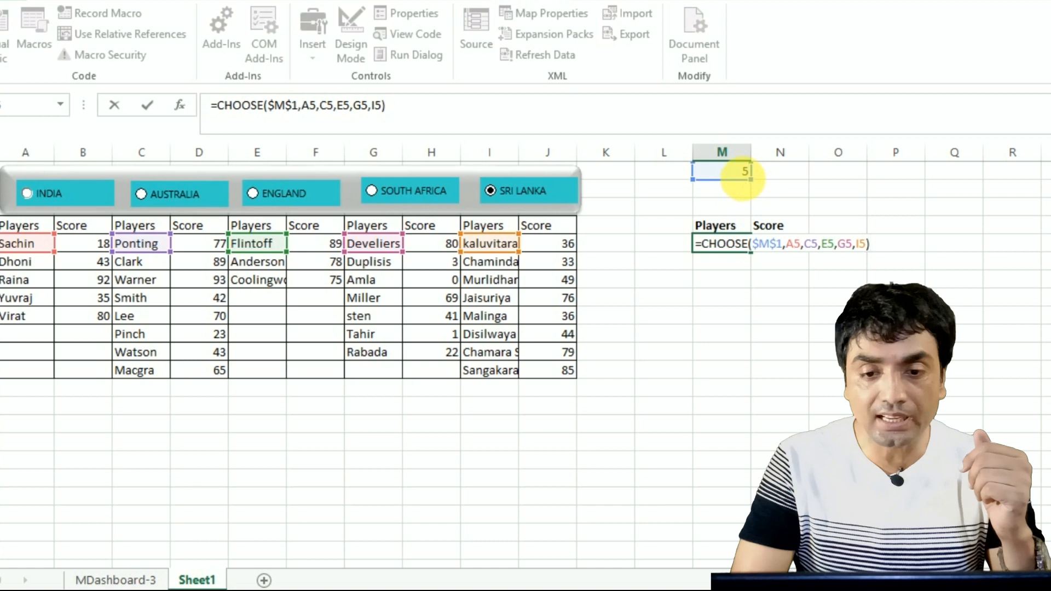
pyautogui.press('Return')
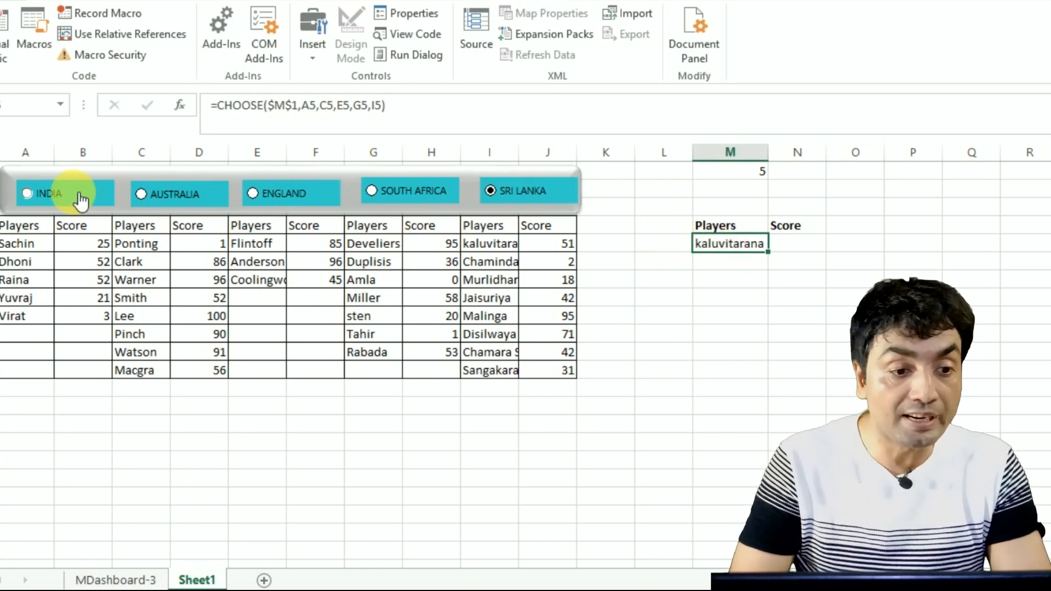
# Test the M5 formula with the India and England options and inspect its cell references
pyautogui.click(40, 194)
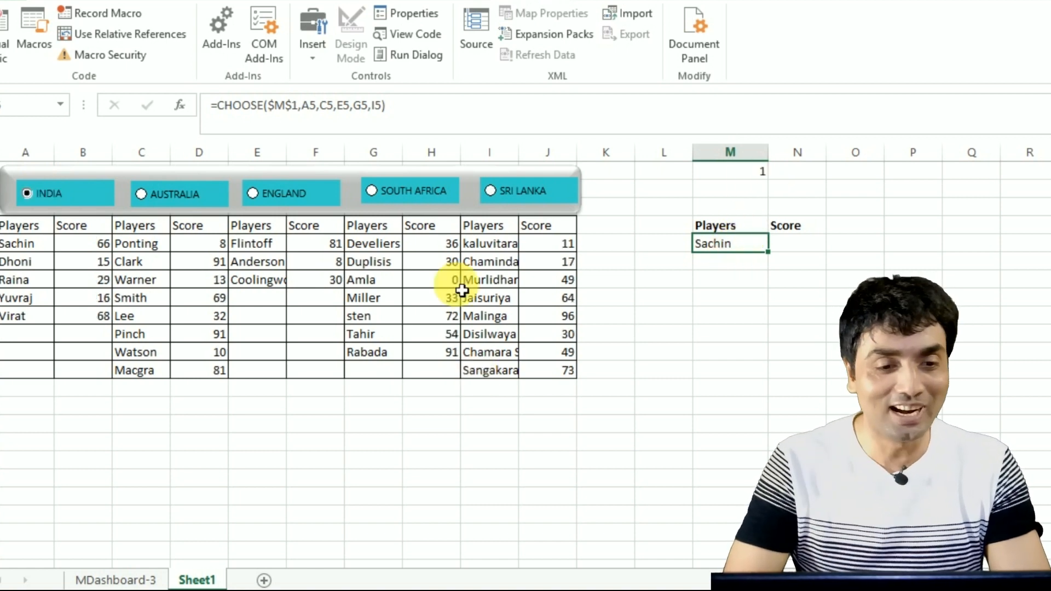
pyautogui.click(275, 195)
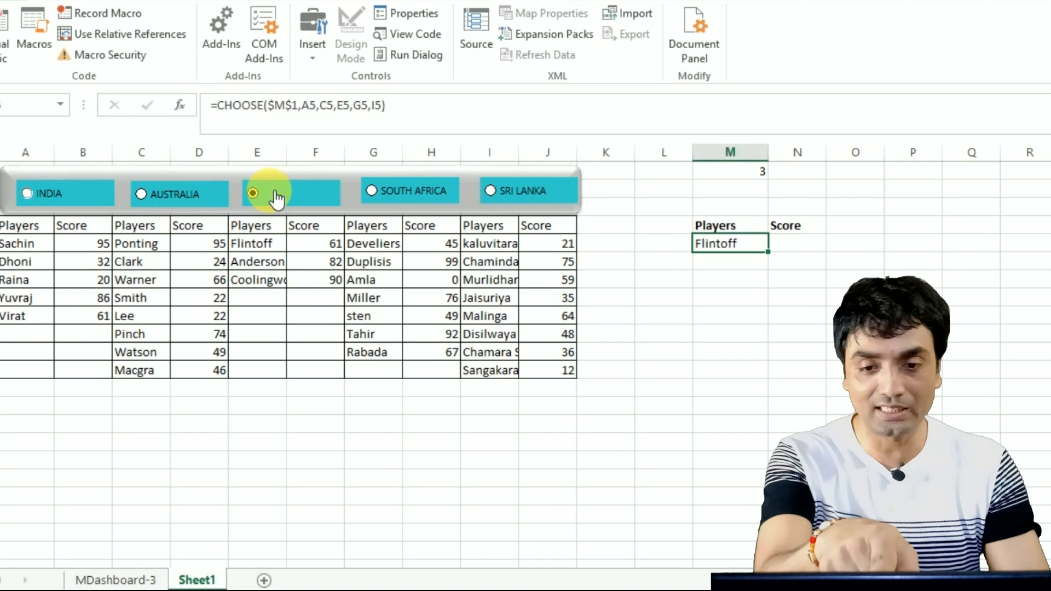
pyautogui.doubleClick(734, 247)
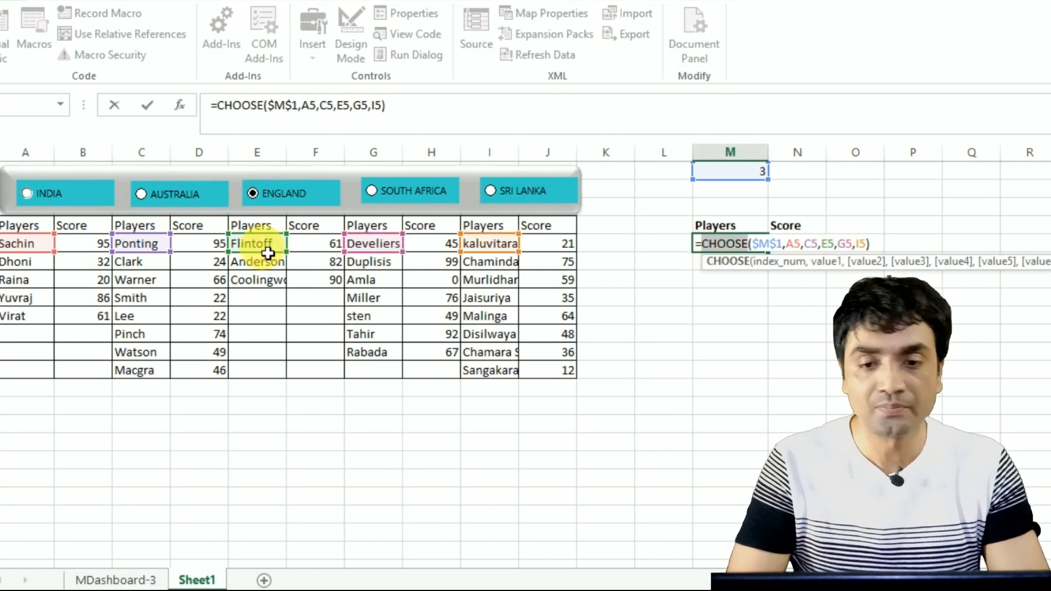
pyautogui.press('Return')
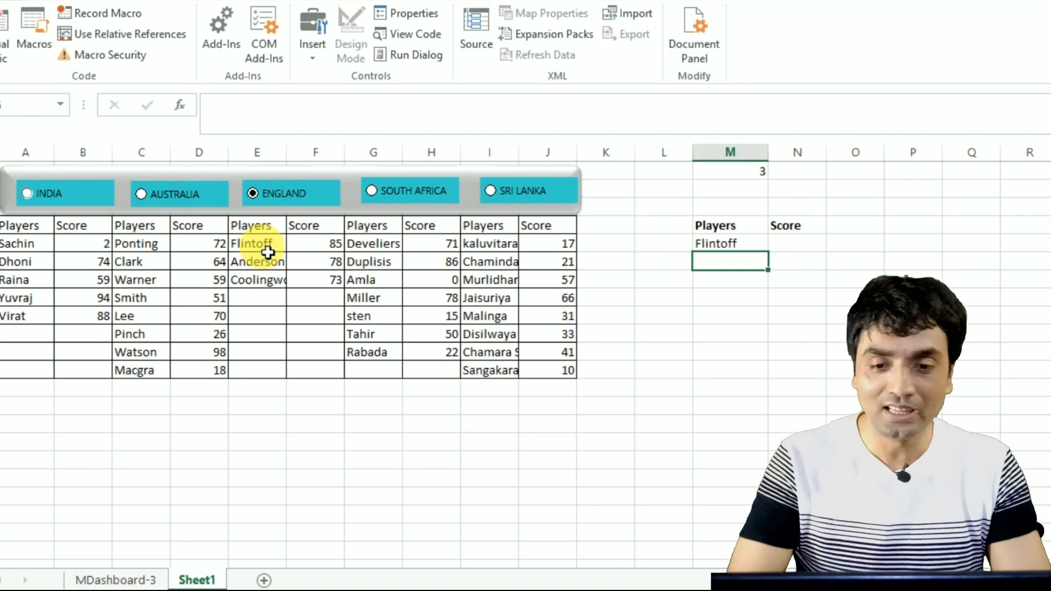
# Fill the CHOOSE formula from M5 down to M17 and copy it across into the Score column, N5:N17
pyautogui.click(752, 245)
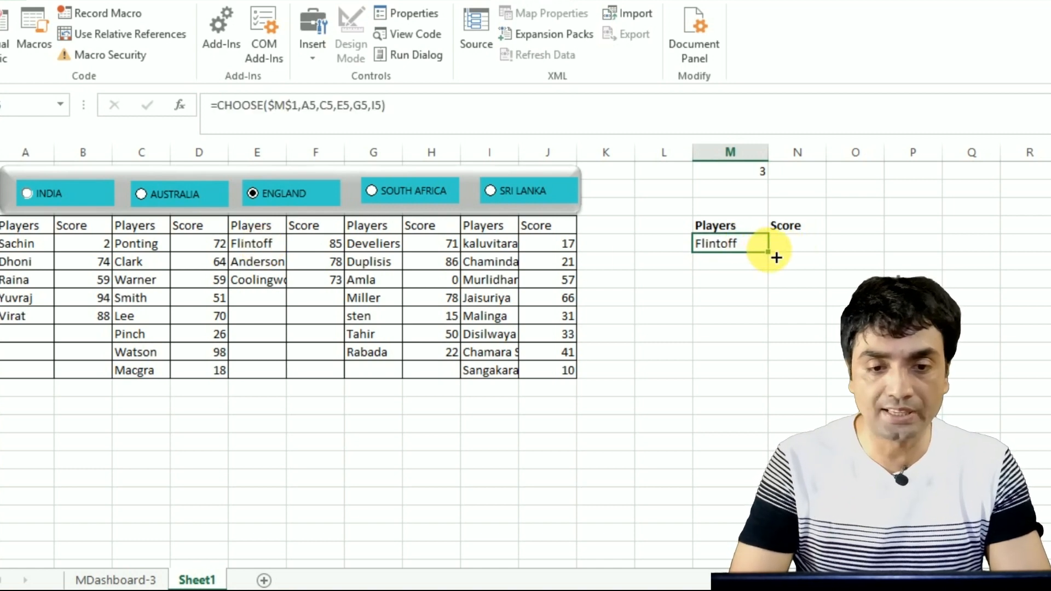
pyautogui.moveTo(771, 253); pyautogui.dragTo(755, 476)
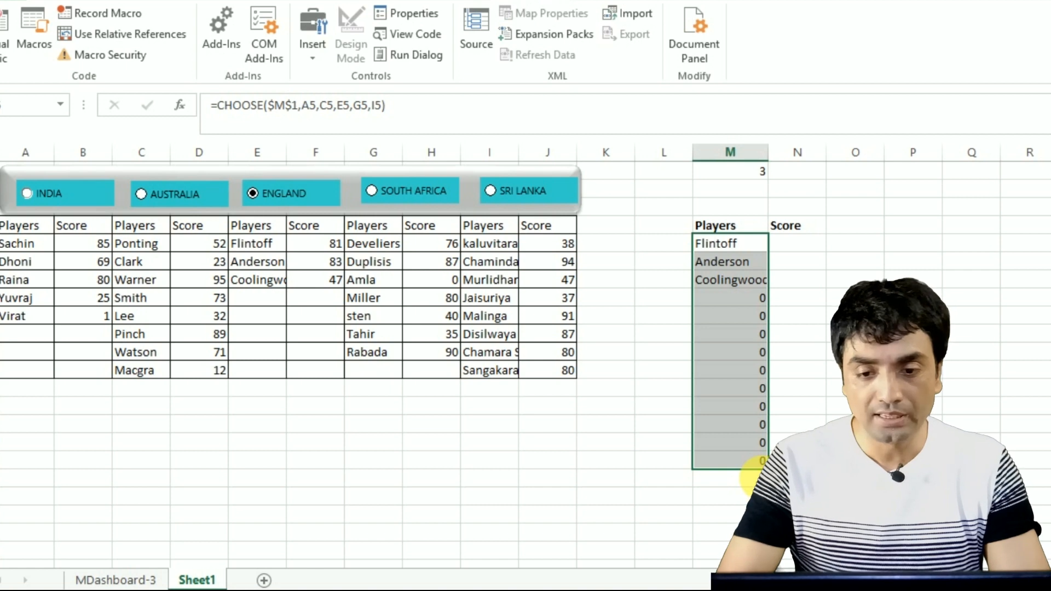
pyautogui.hotkey('shift', 'Right')
pyautogui.hotkey('ctrl', 'r')
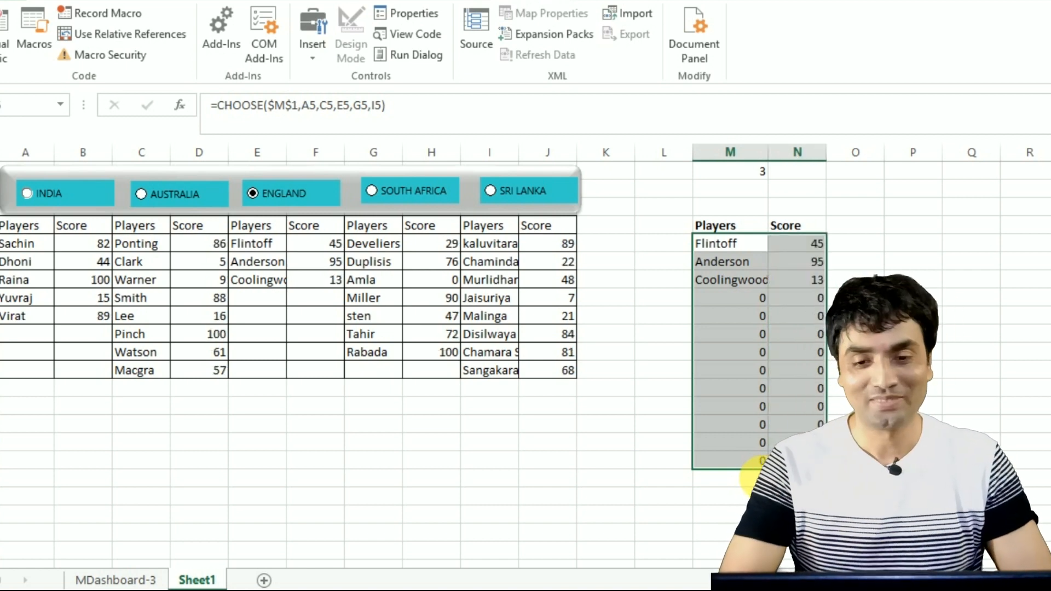
# Inspect the copied formula in N5 and test both columns with the Sri Lanka, South Africa and England options
pyautogui.doubleClick(804, 245)
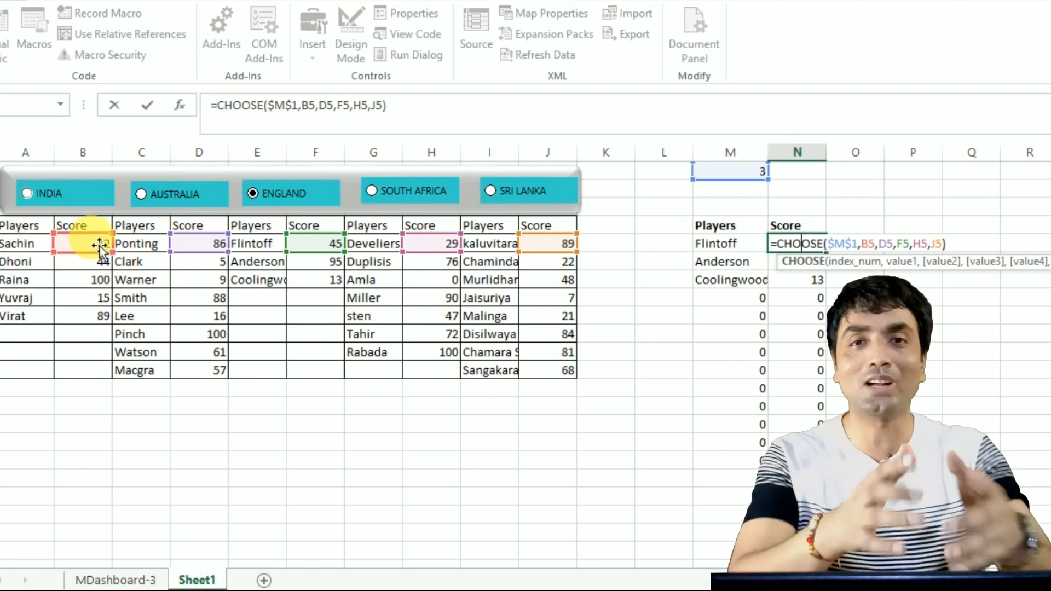
pyautogui.press('Return')
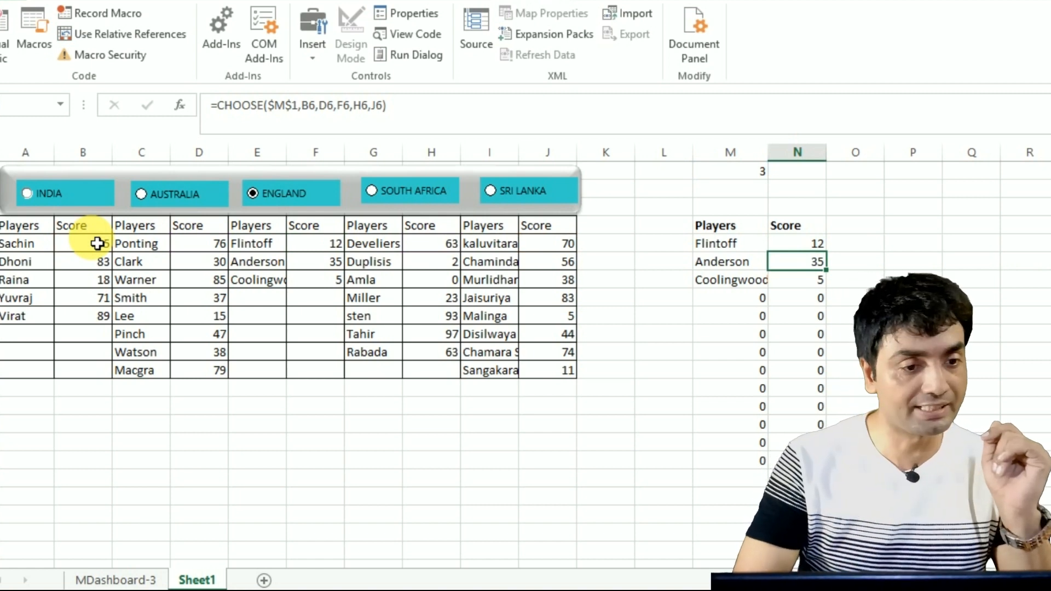
pyautogui.click(500, 194)
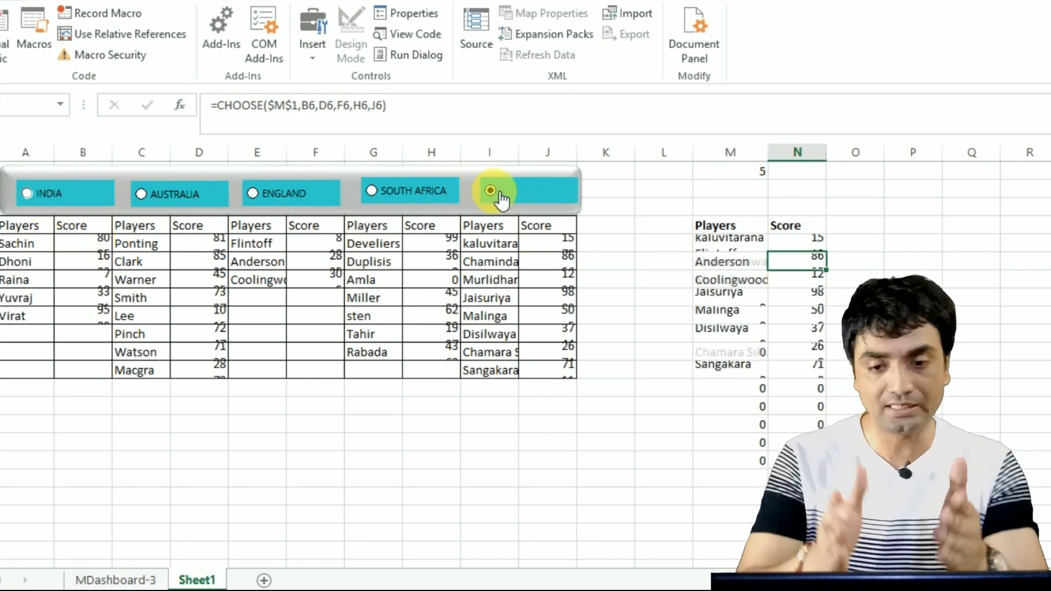
pyautogui.click(381, 192)
pyautogui.click(292, 199)
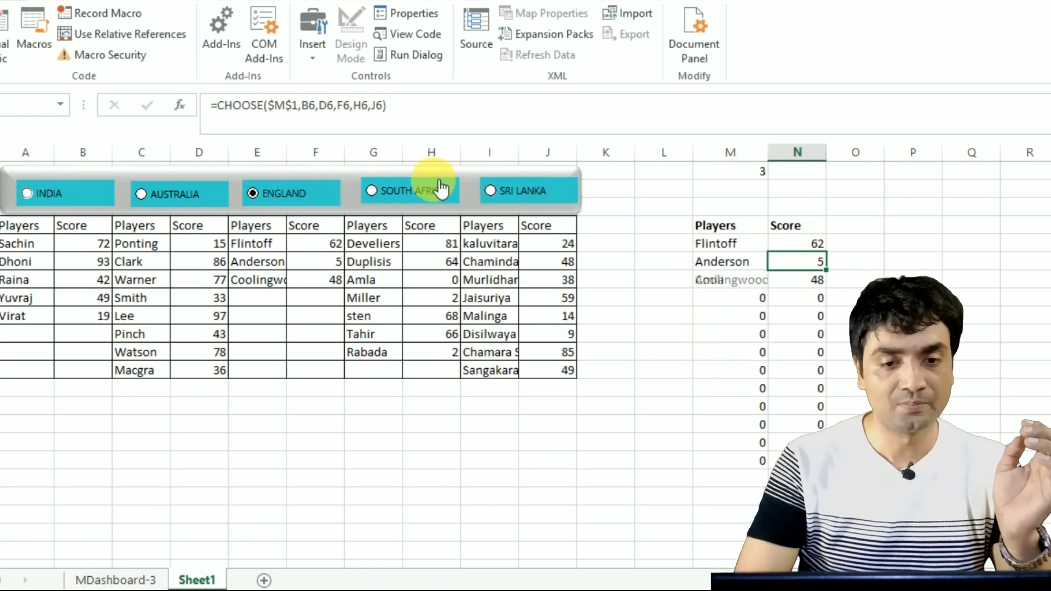
pyautogui.click(510, 192)
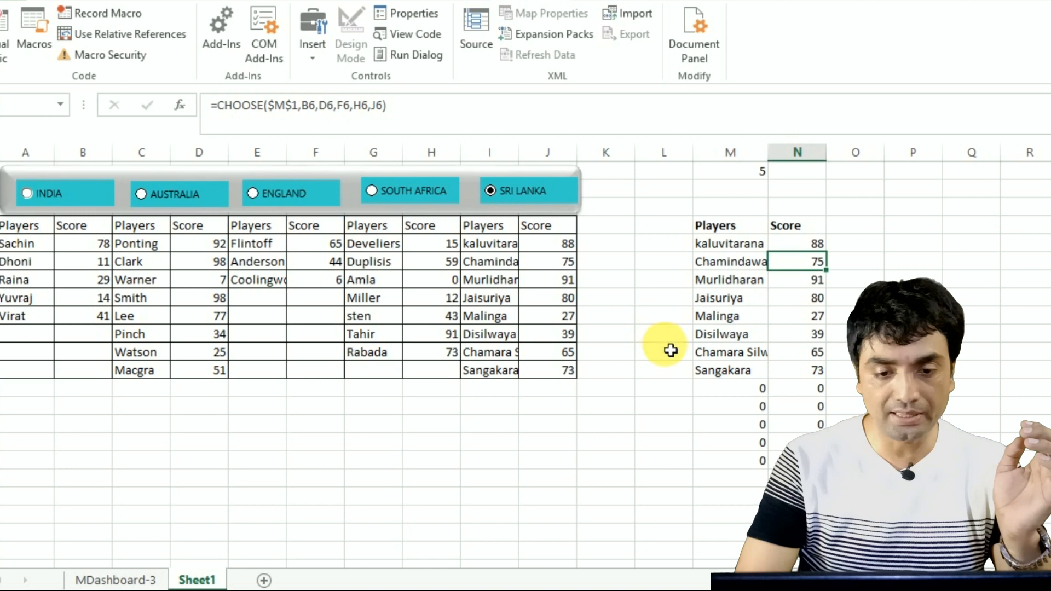
# Delete the surplus CHOOSE formulas in M13:N17 below the last possible player row
pyautogui.click(757, 397)
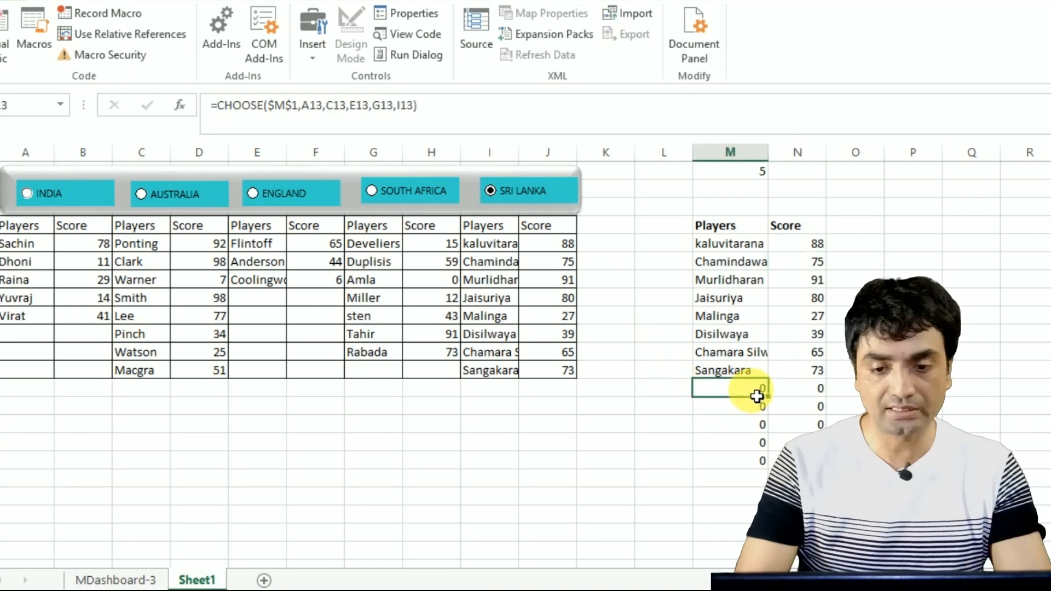
pyautogui.hotkey('shift', 'Right')
pyautogui.hotkey('shift', 'Right')
pyautogui.hotkey('shift', 'Down')
pyautogui.hotkey('shift', 'Down')
pyautogui.hotkey('shift', 'Down')
pyautogui.hotkey('shift', 'Down')
pyautogui.hotkey('shift', 'Down')
pyautogui.press('Delete')
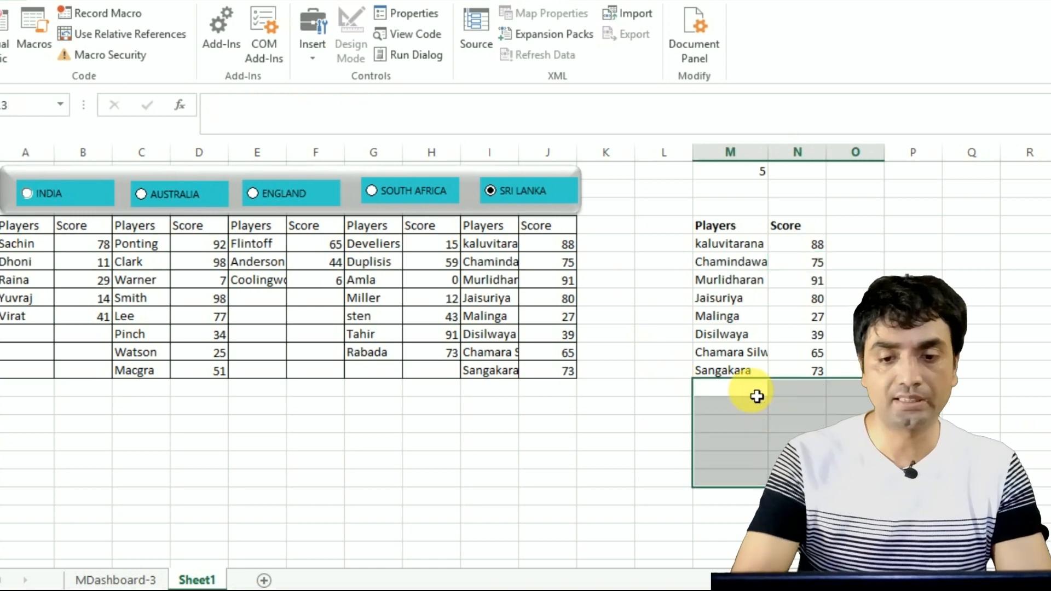
pyautogui.click(711, 409)
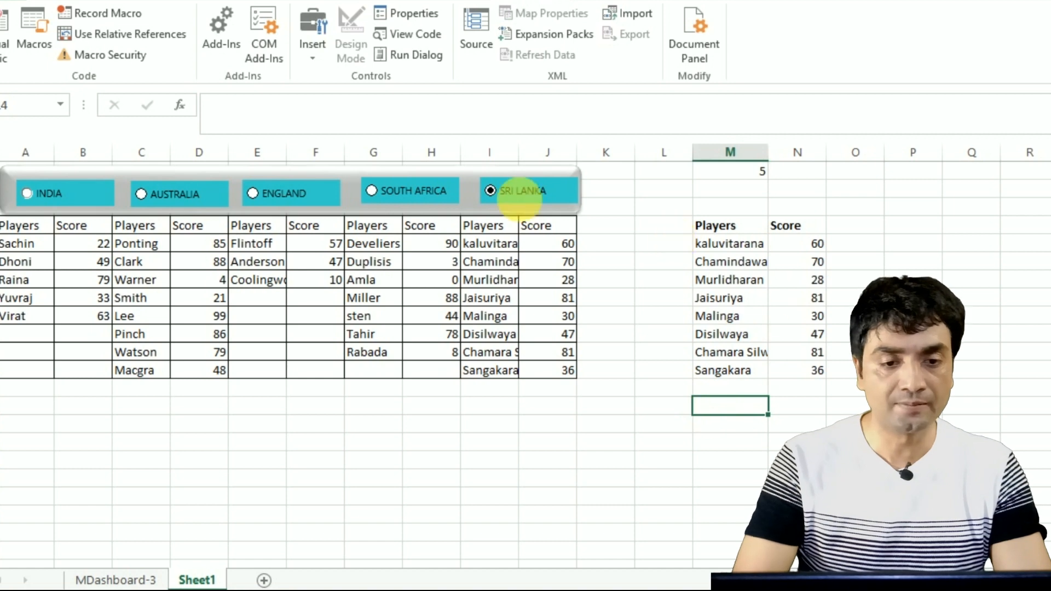
# Test the shortened player and score list with the South Africa, England and Australia options
pyautogui.click(432, 202)
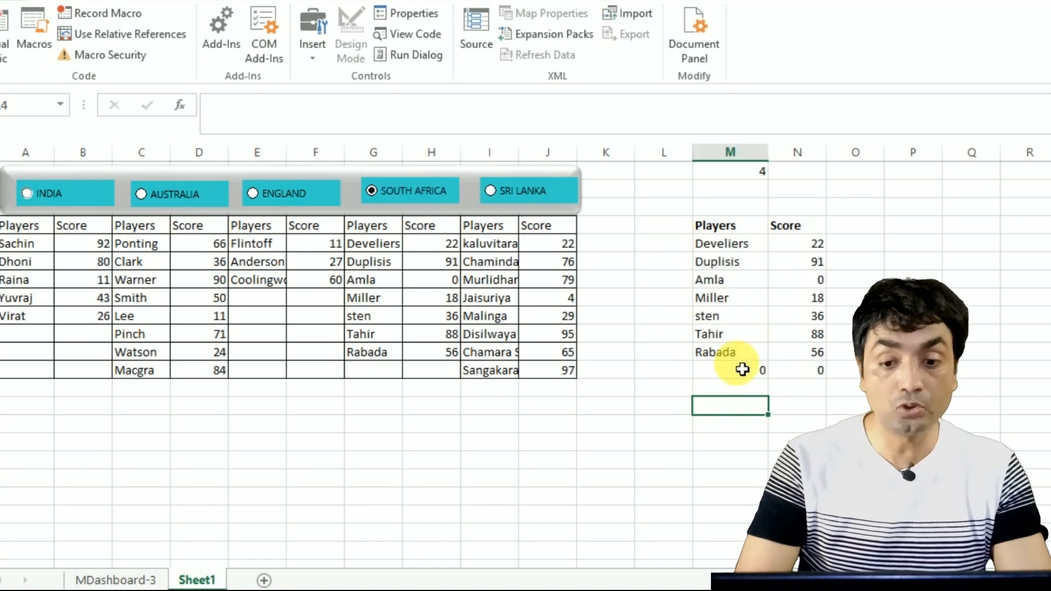
pyautogui.click(300, 197)
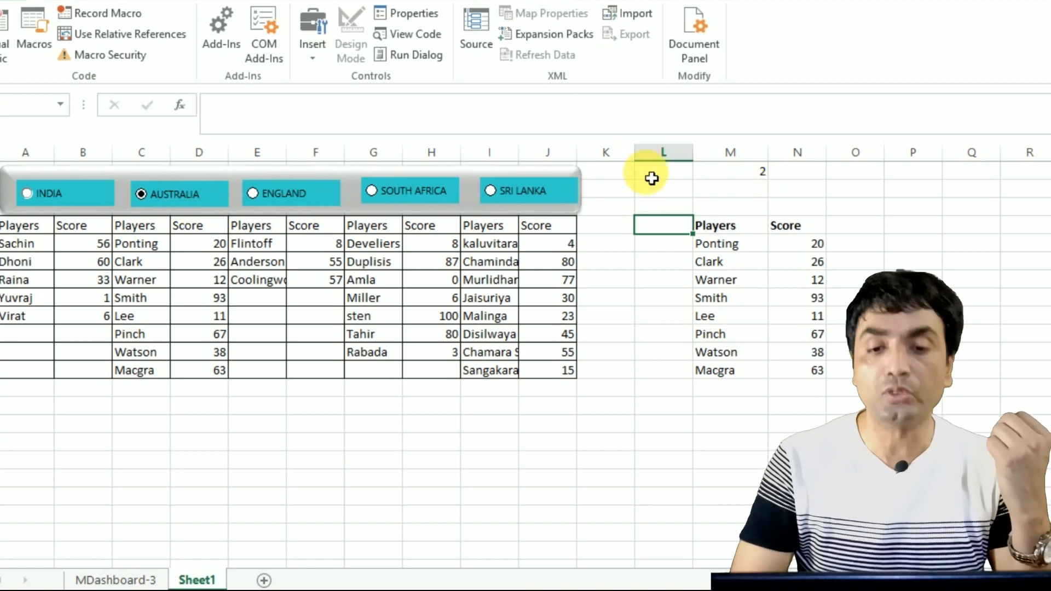
pyautogui.click(721, 195)
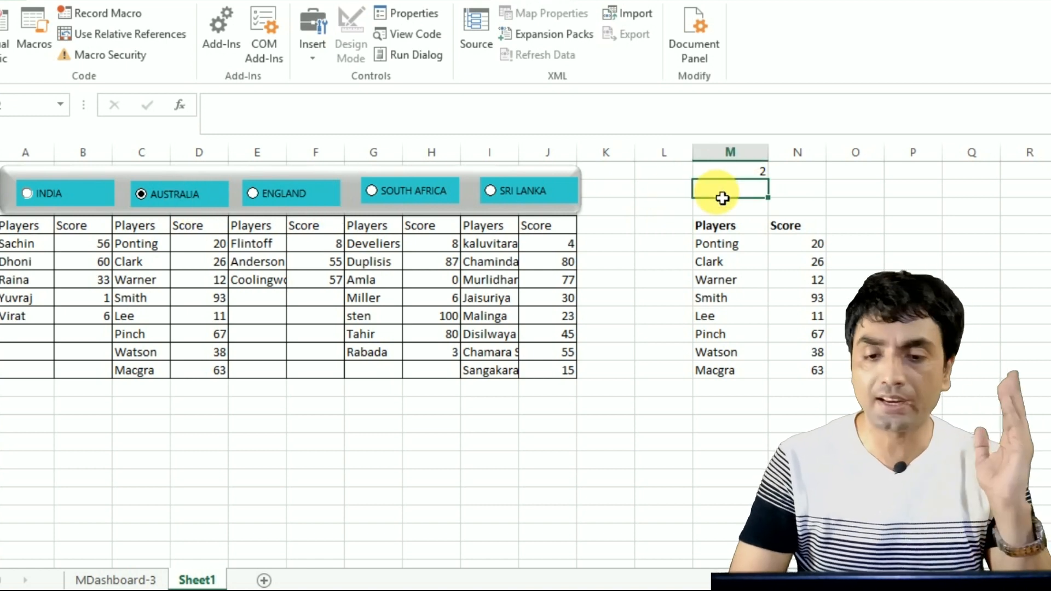
# Enter =CHOOSE($M$1,"India","Australia","England","South Africa","Srilanka") in cell L1 for the selected team's name
pyautogui.click(681, 177)
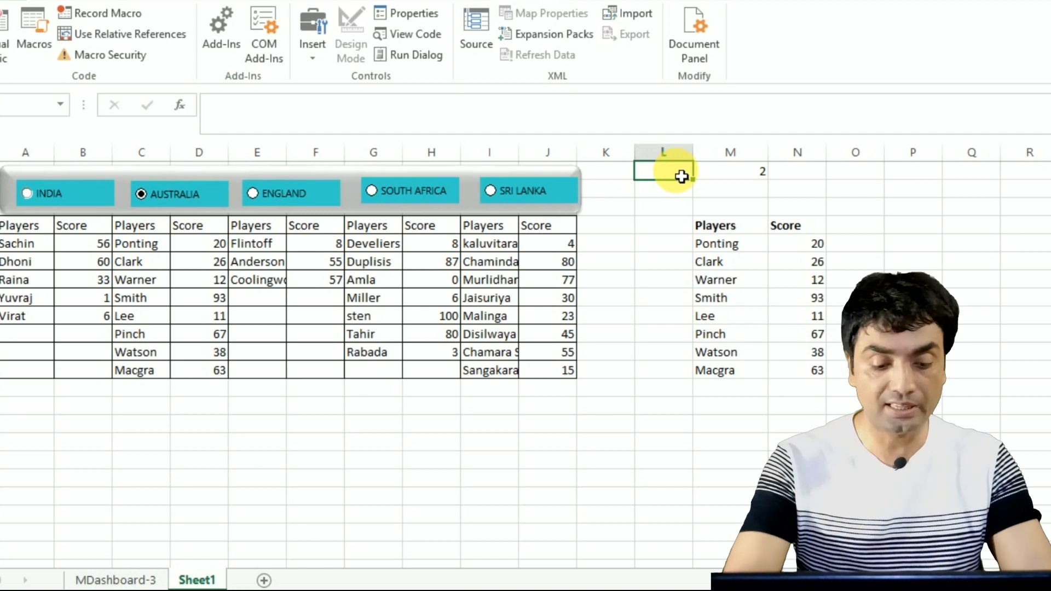
pyautogui.write('=Choos')
pyautogui.press('Tab')
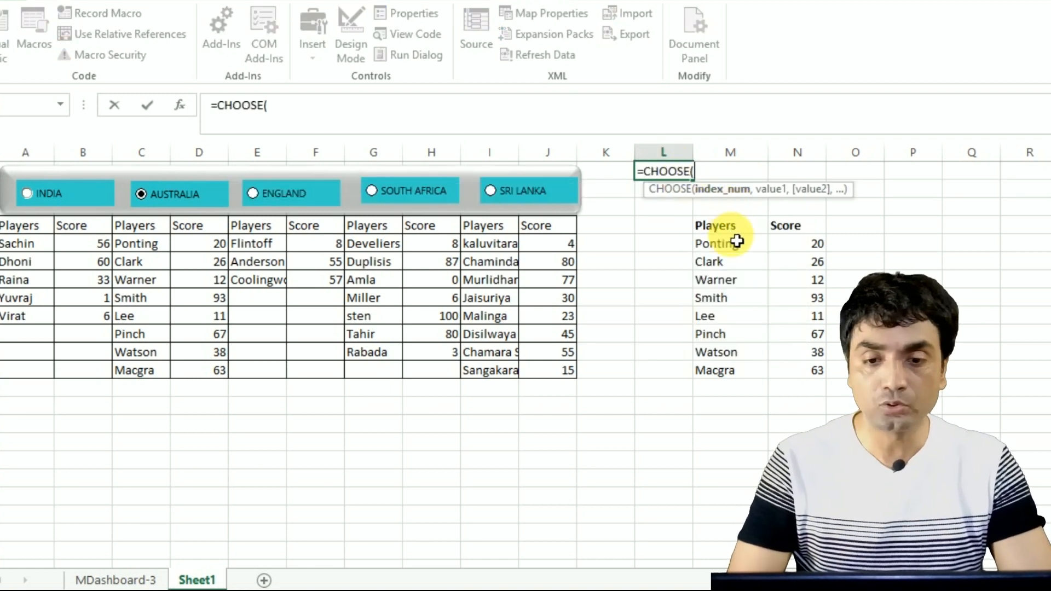
pyautogui.write('M1')
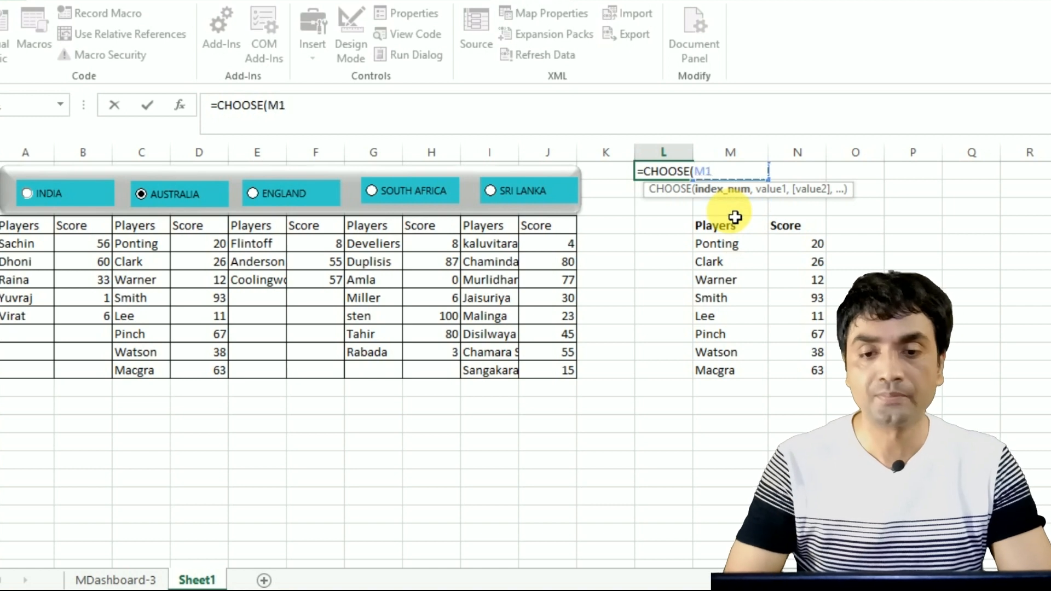
pyautogui.press('F4')
pyautogui.write(',')
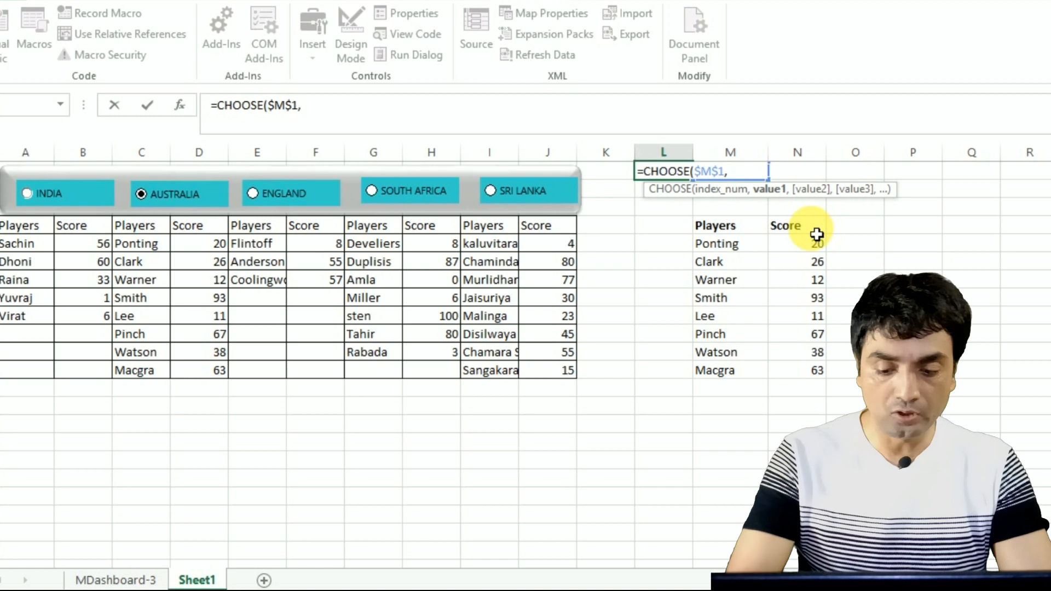
pyautogui.write('"India')
pyautogui.write('","Australia","England","South Africa","Srilanka")')
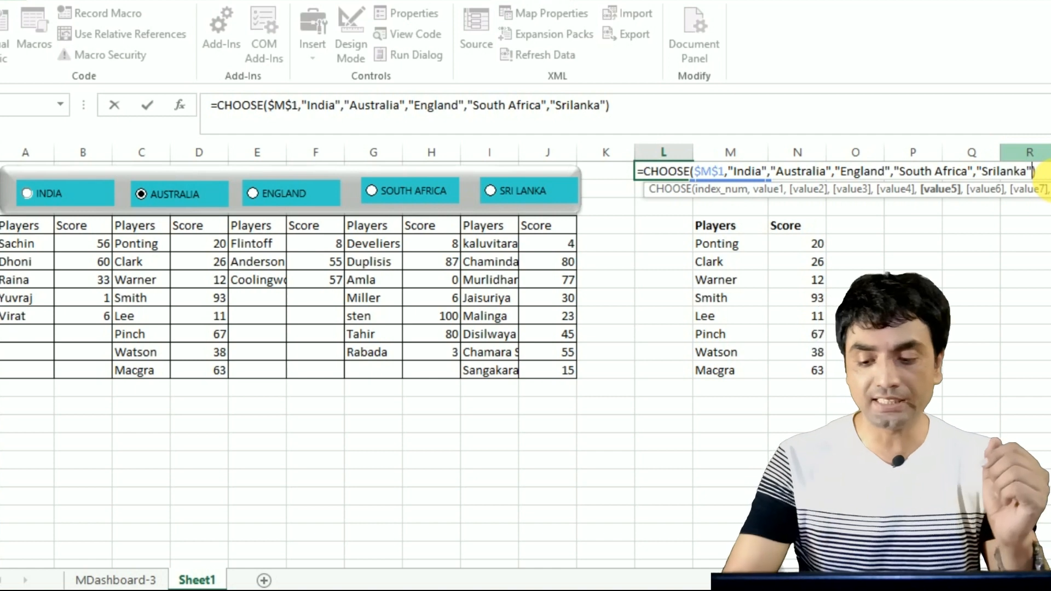
pyautogui.press('Return')
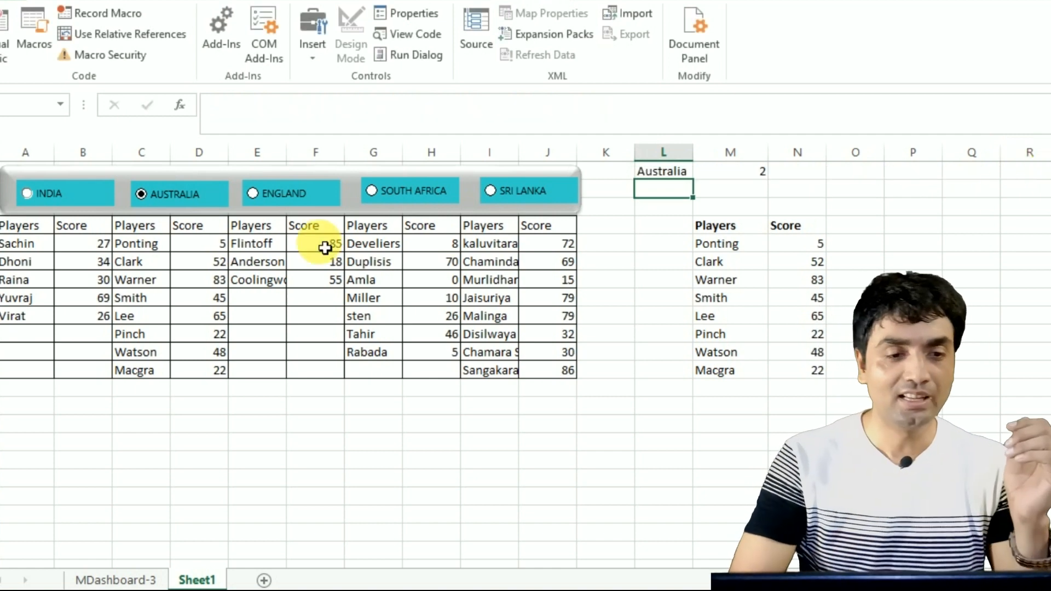
# Test the team name in L1 with the India option and inspect its CHOOSE formula
pyautogui.click(45, 193)
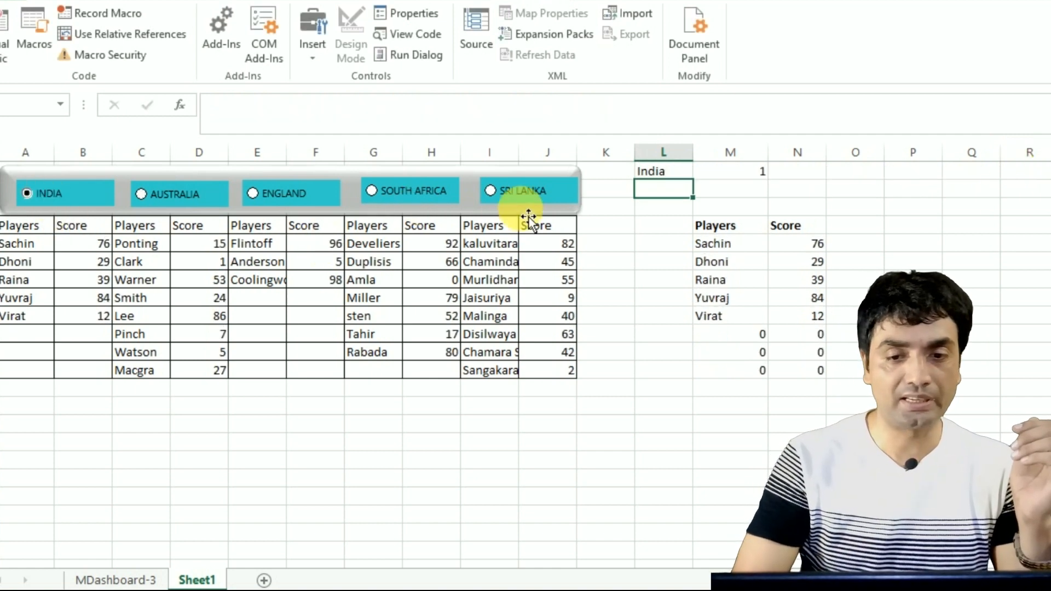
pyautogui.doubleClick(668, 170)
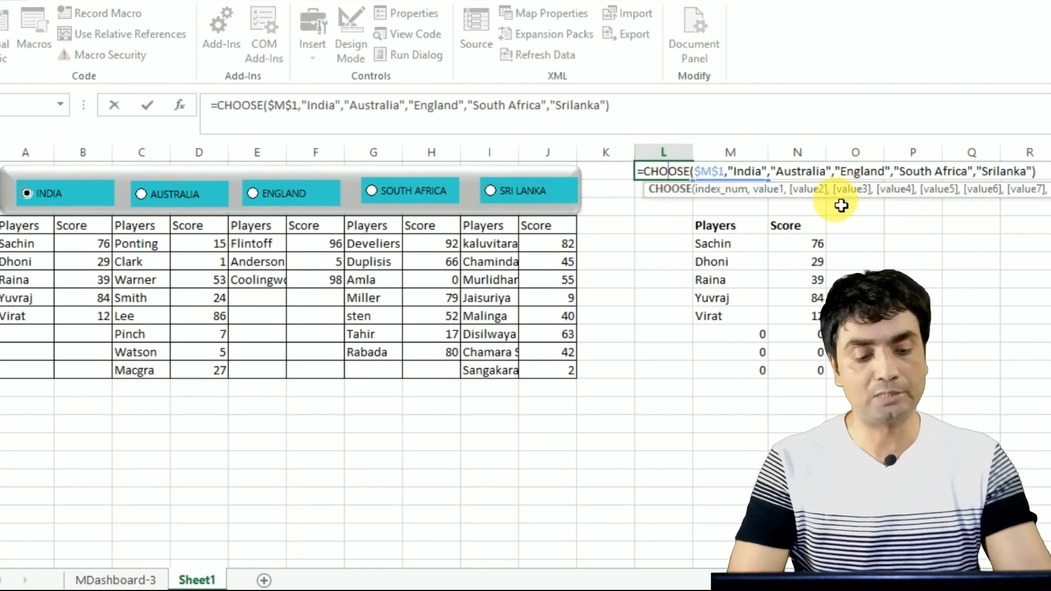
pyautogui.press('Escape')
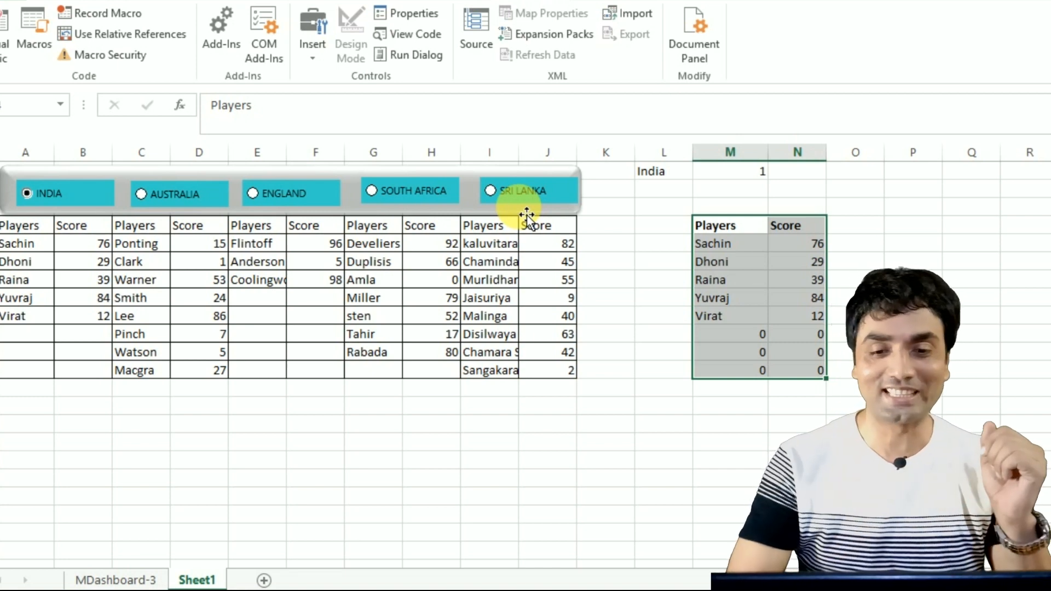
# Insert a 2-D clustered column chart from the Players and Score range M4:N12 and test it with the England option
pyautogui.click(741, 280)
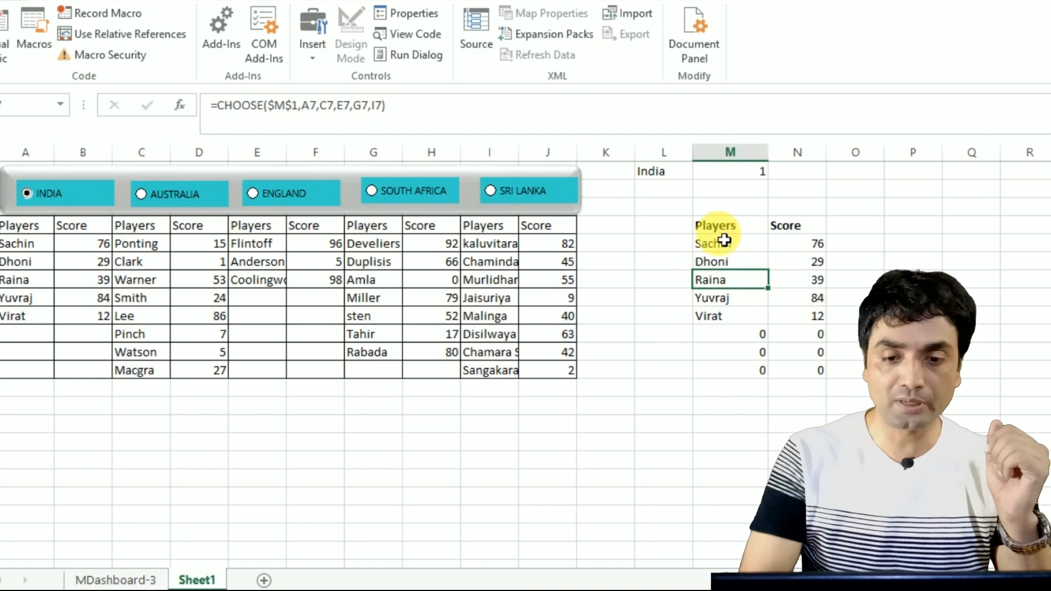
pyautogui.moveTo(722, 231); pyautogui.dragTo(790, 372)
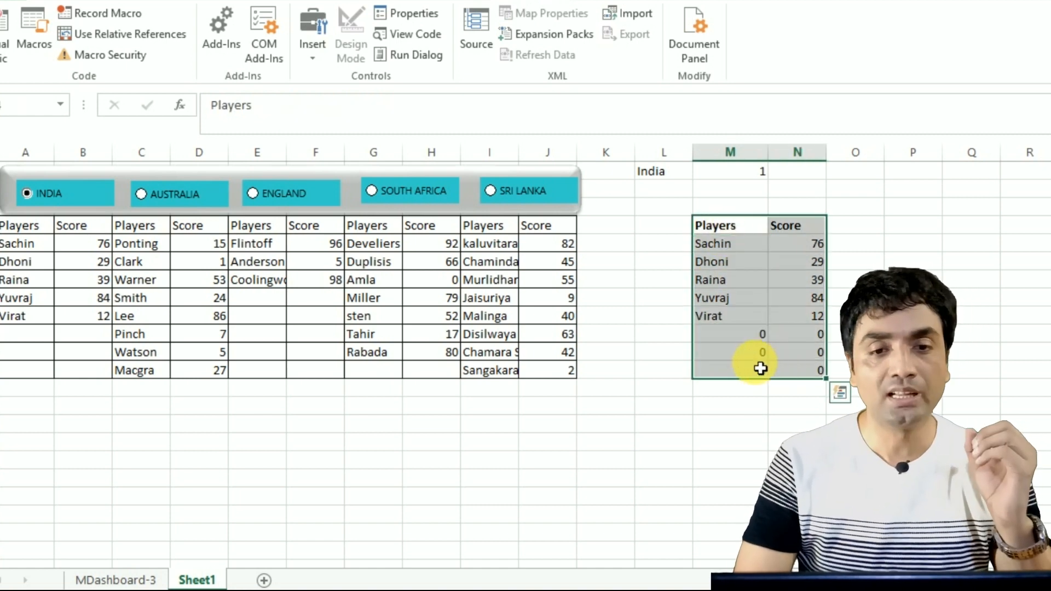
pyautogui.click(131, 3)
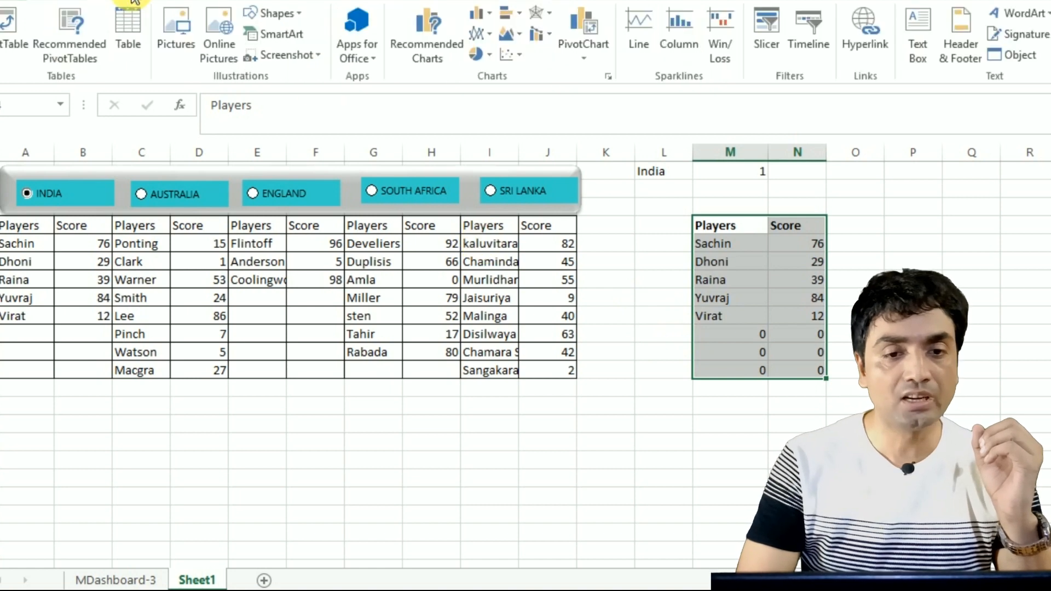
pyautogui.click(488, 18)
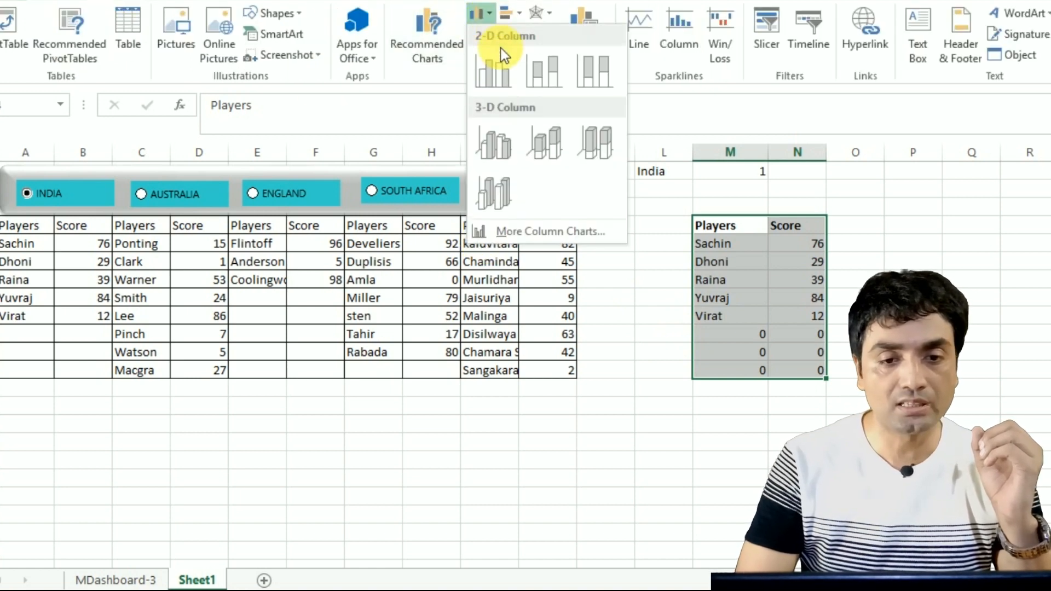
pyautogui.click(495, 72)
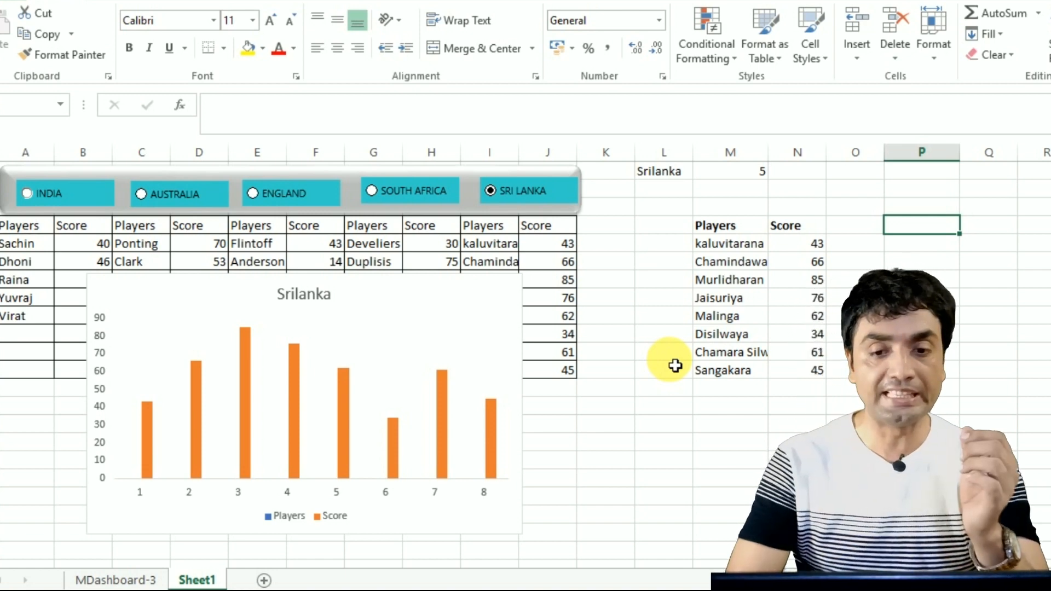
pyautogui.click(799, 298)
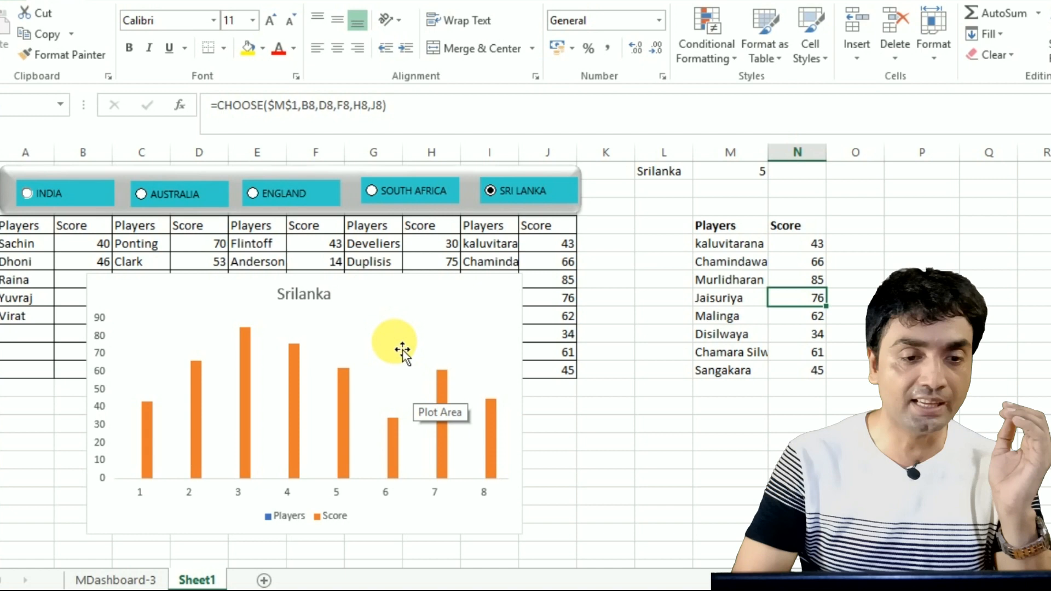
pyautogui.click(255, 197)
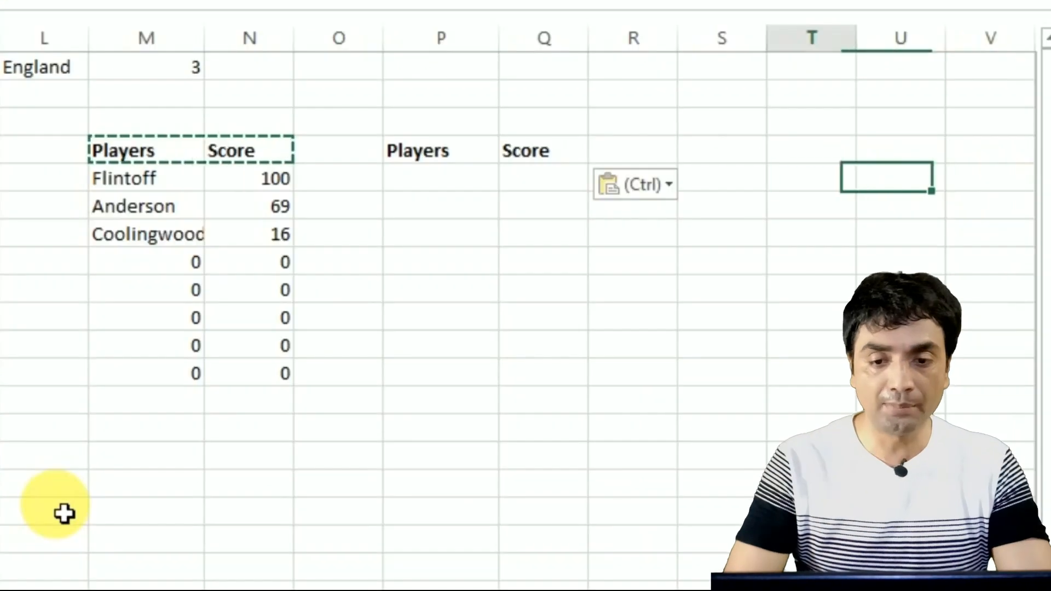
# Start an OFFSET formula in P5 with reference $M$5, 0 rows and 0 columns
pyautogui.press('Left')
pyautogui.press('Left')
pyautogui.press('Left')
pyautogui.press('Left')
pyautogui.write('=')
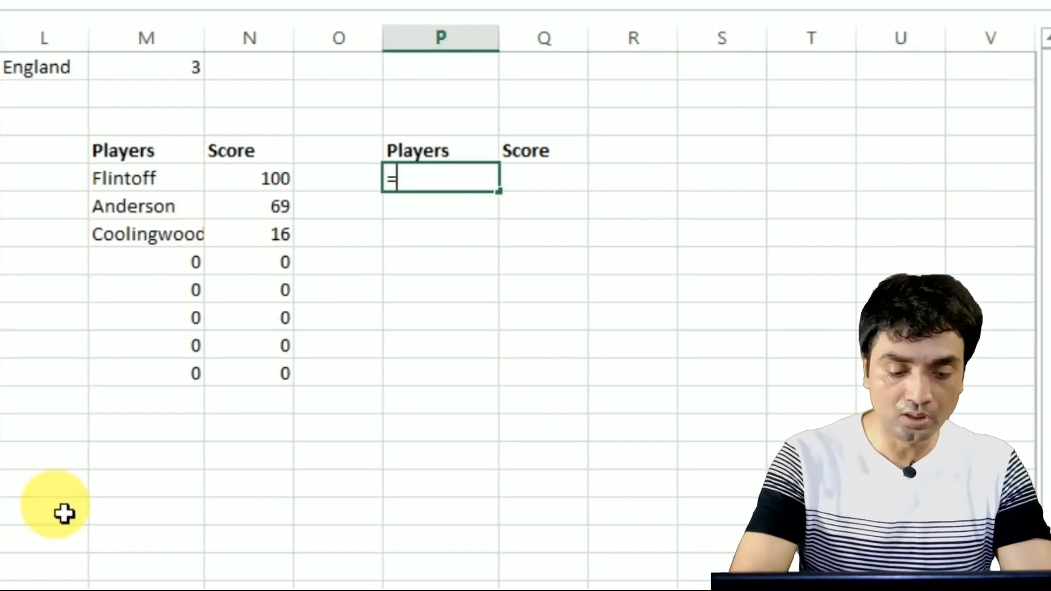
pyautogui.write('offs')
pyautogui.press('Tab')
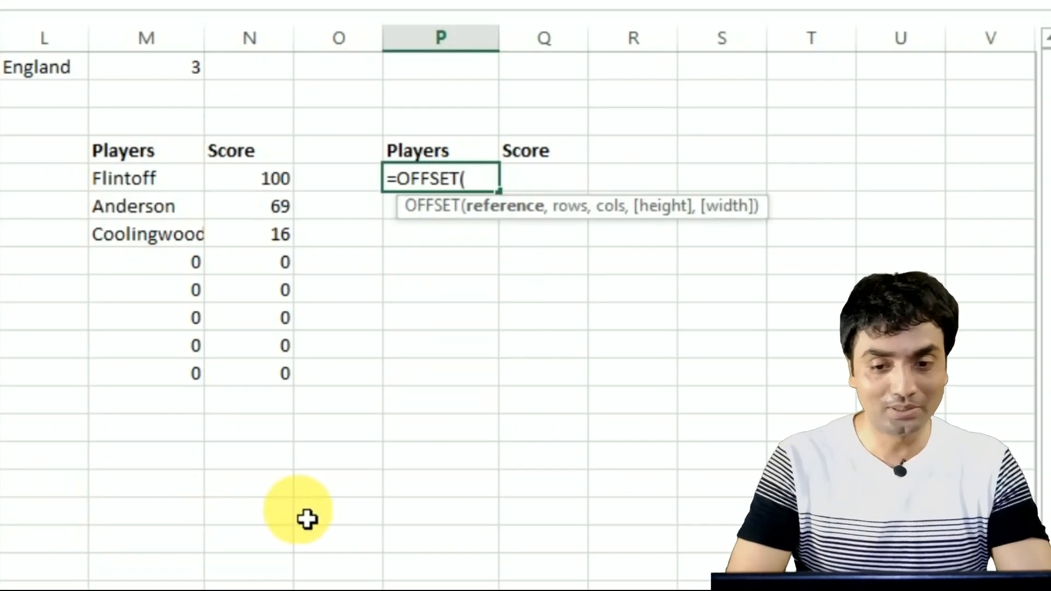
pyautogui.click(163, 179)
pyautogui.press('F4')
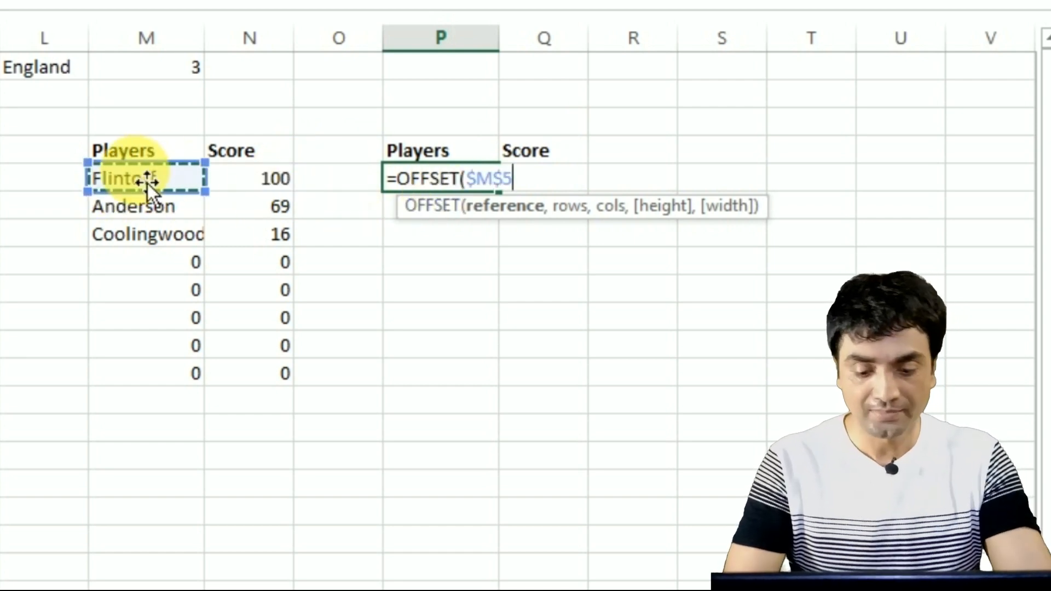
pyautogui.write(',')
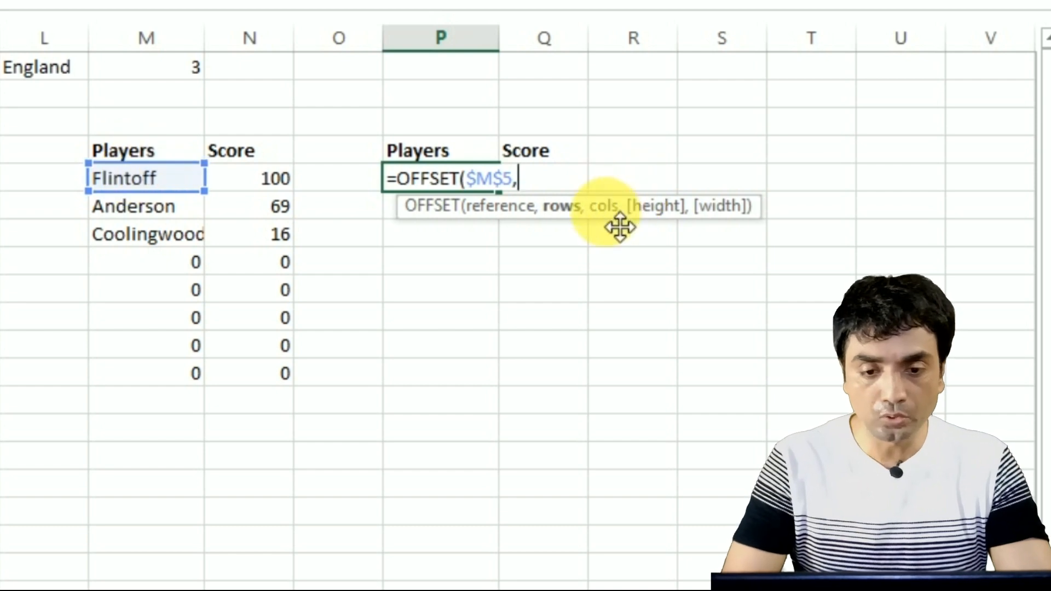
pyautogui.write('0,0')
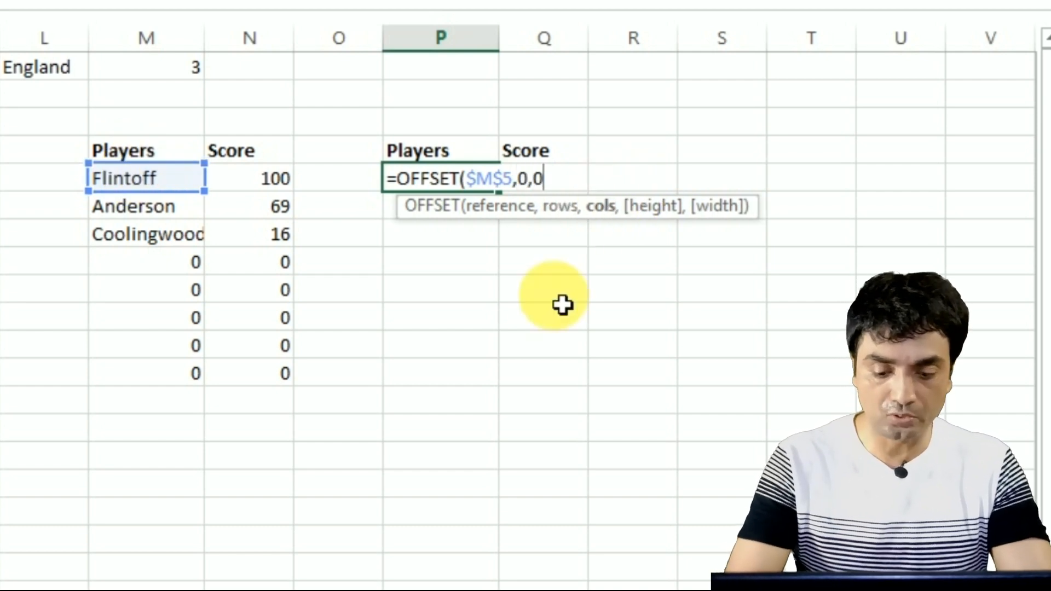
pyautogui.write(',')
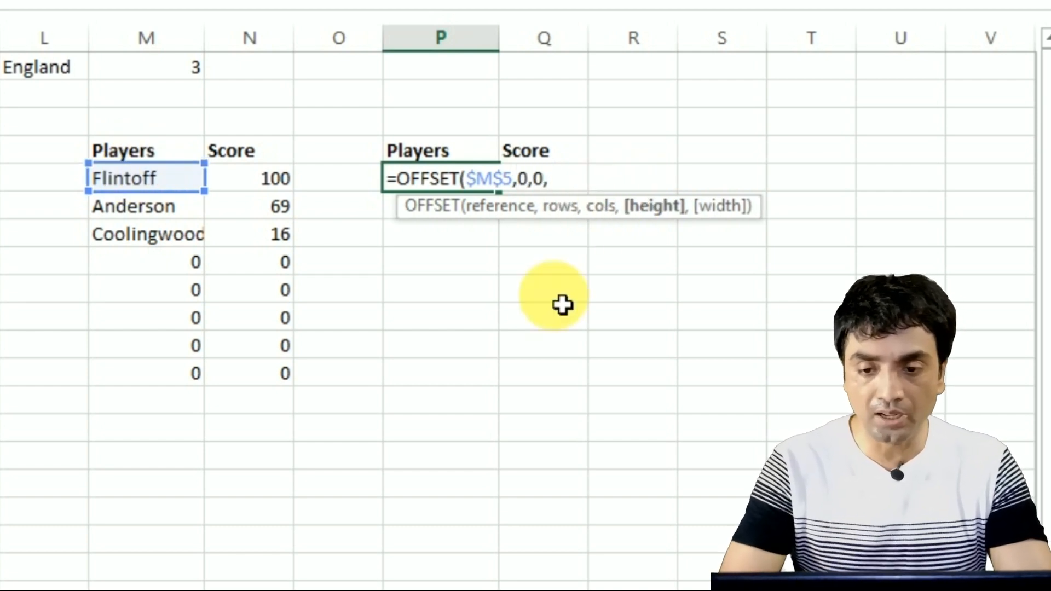
# Complete the P5 formula with COUNTIF($M$5:$M$12,"<>0") as the height and 1 as the width
pyautogui.write('countif')
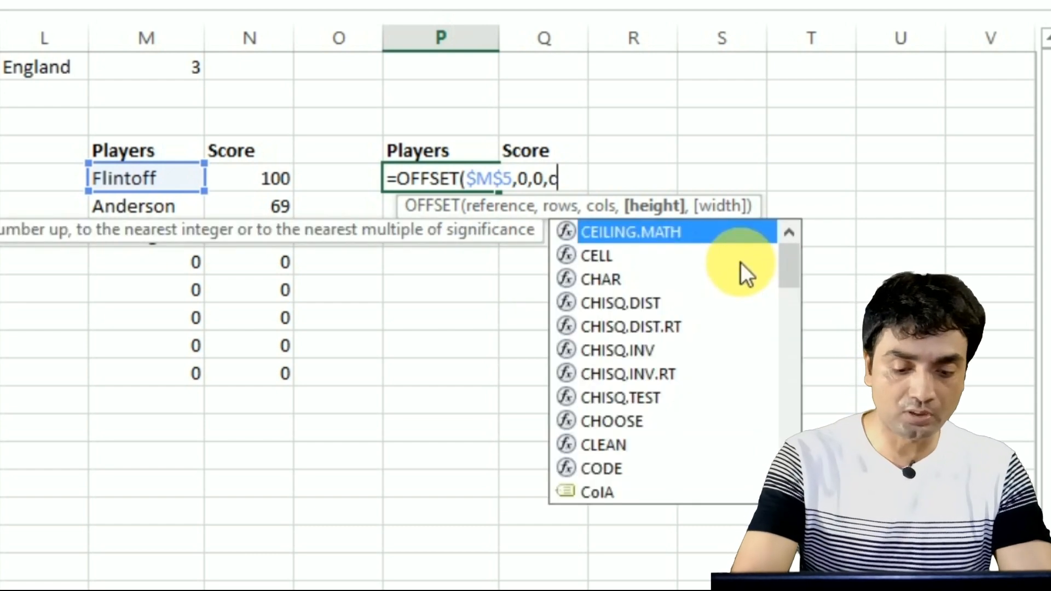
pyautogui.press('Tab')
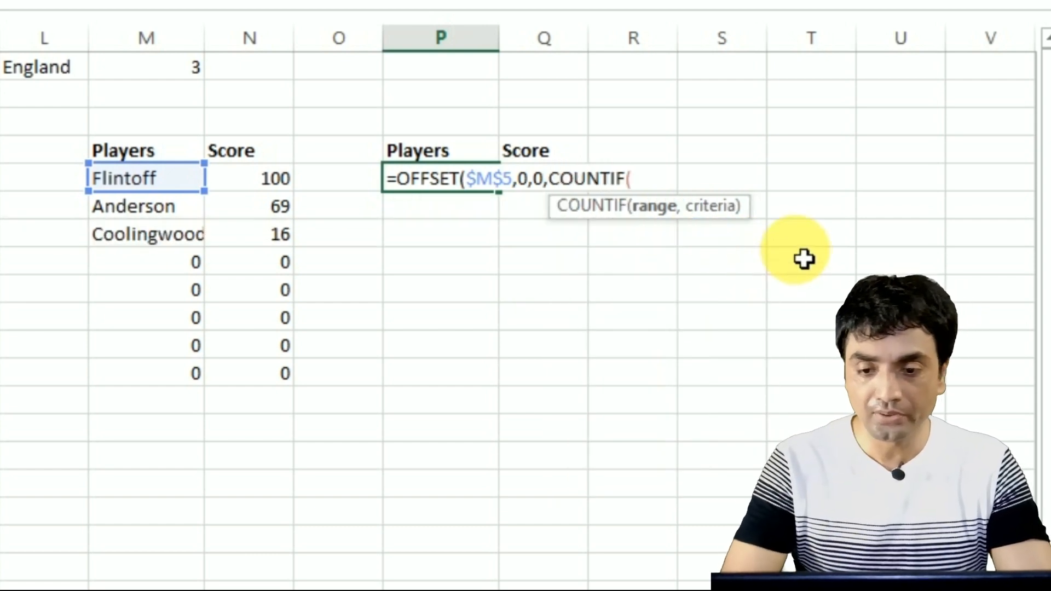
pyautogui.moveTo(157, 186); pyautogui.dragTo(159, 356)
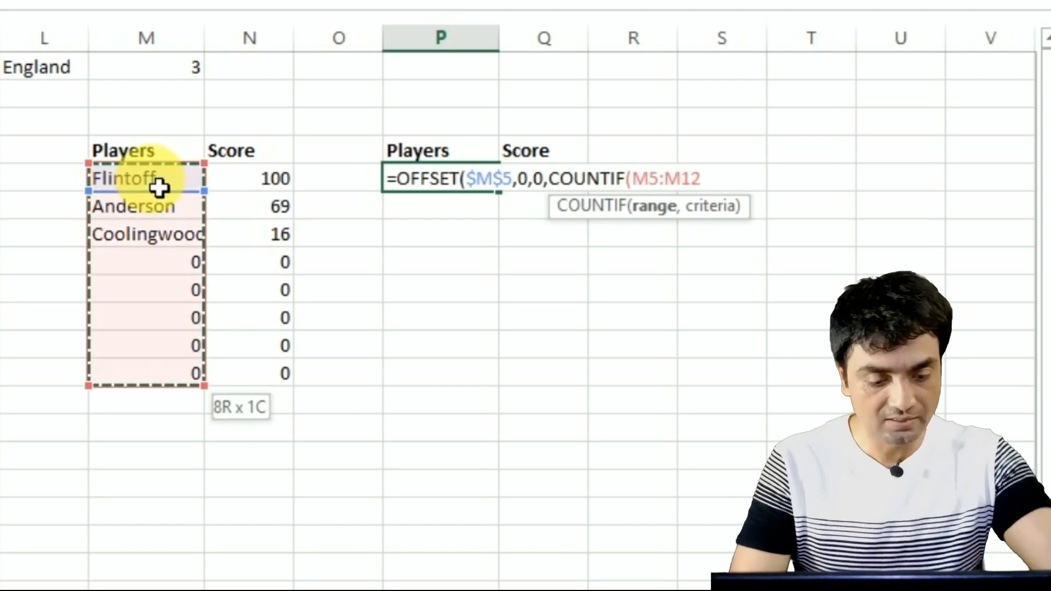
pyautogui.press('F4')
pyautogui.write(',')
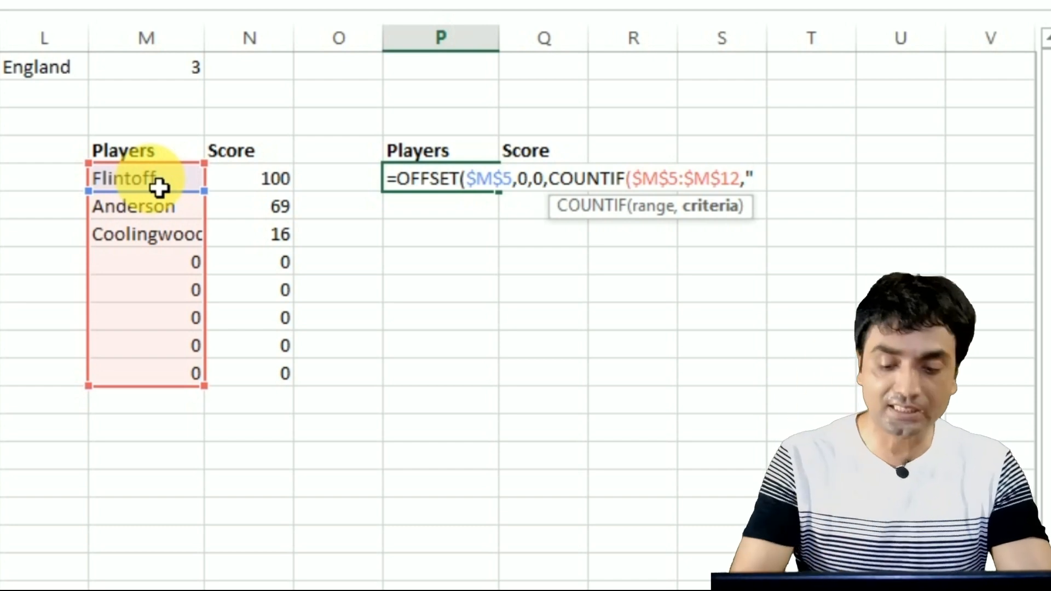
pyautogui.write('"<>')
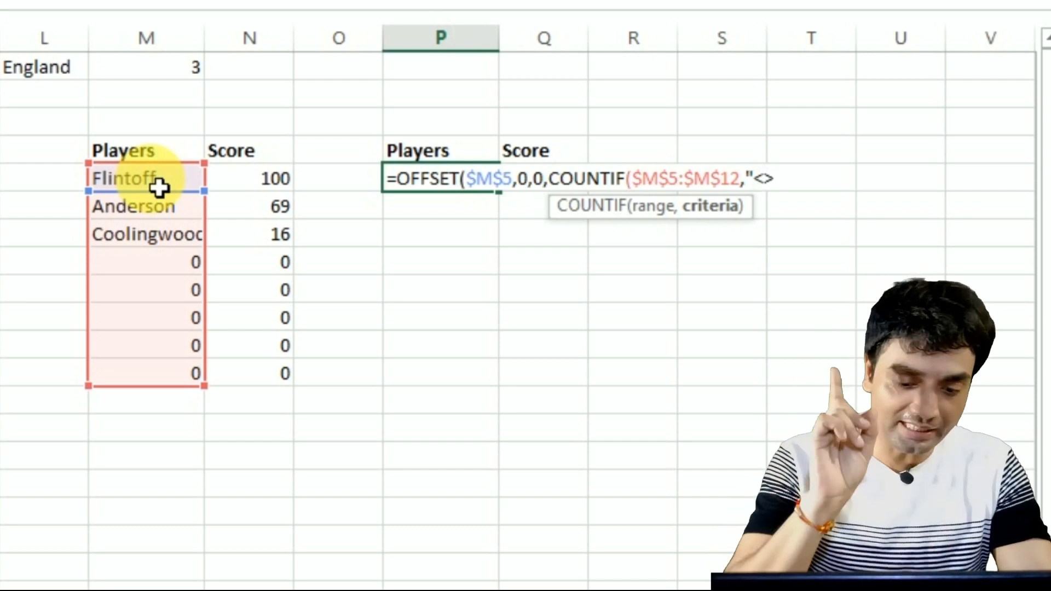
pyautogui.write('0"')
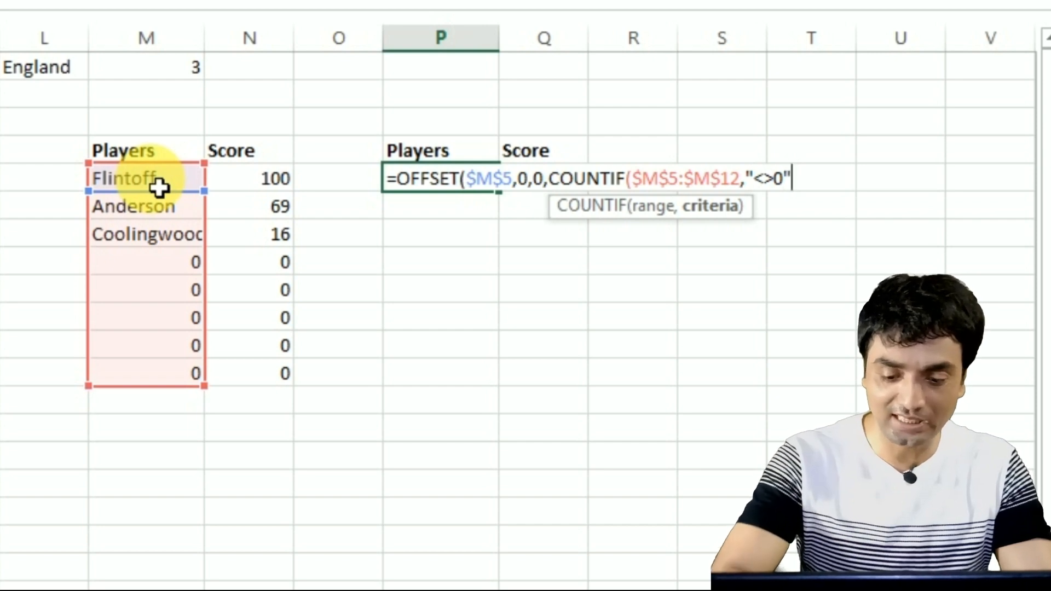
pyautogui.write('),1)')
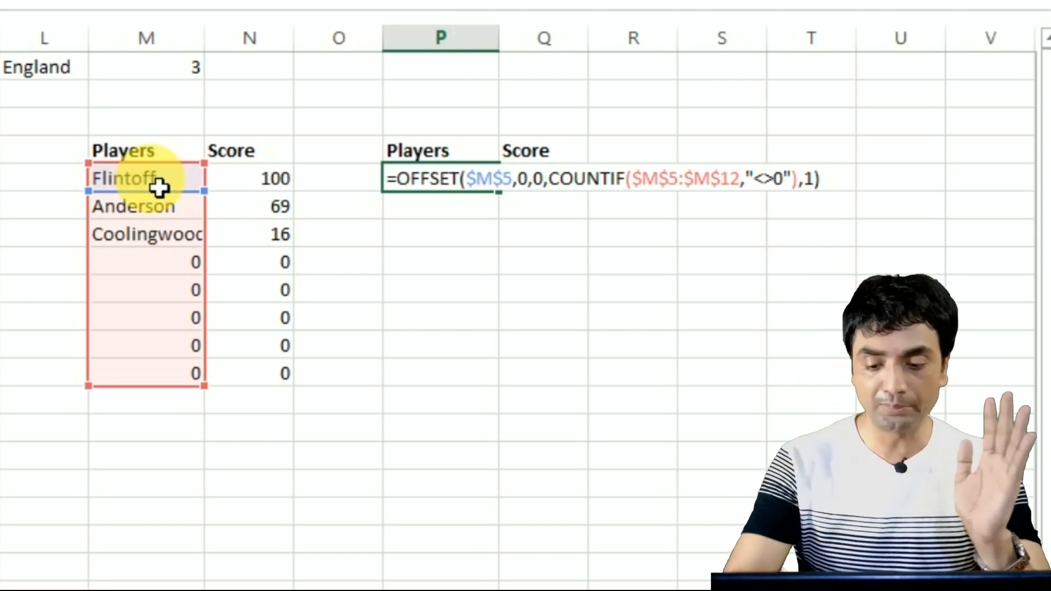
pyautogui.press('Return')
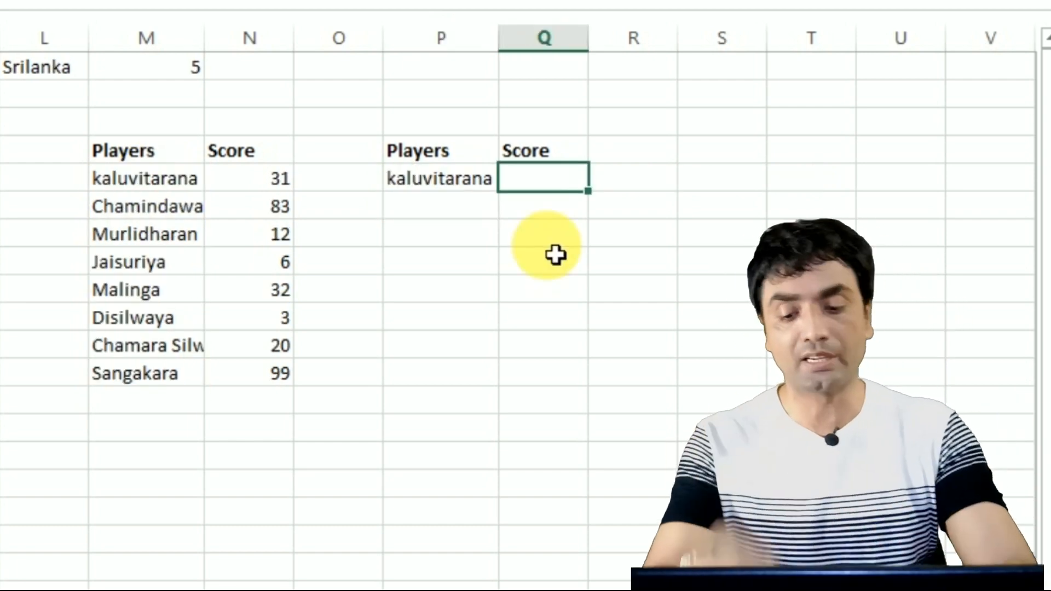
# Start an OFFSET formula in Q5 under Score with reference $M$5, 0 rows and 1 column
pyautogui.write('=offset')
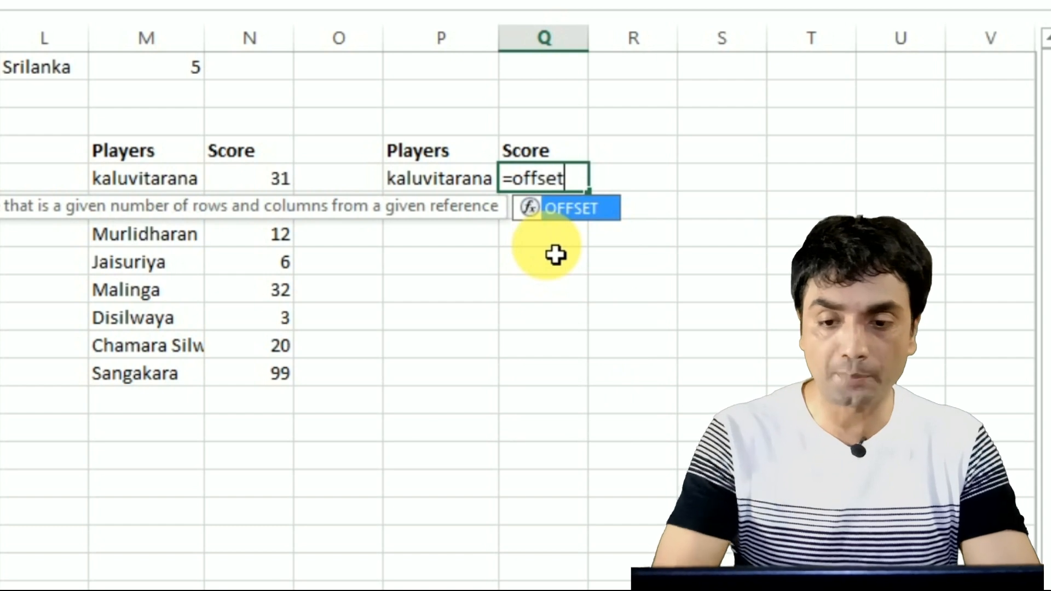
pyautogui.press('Tab')
pyautogui.click(142, 186)
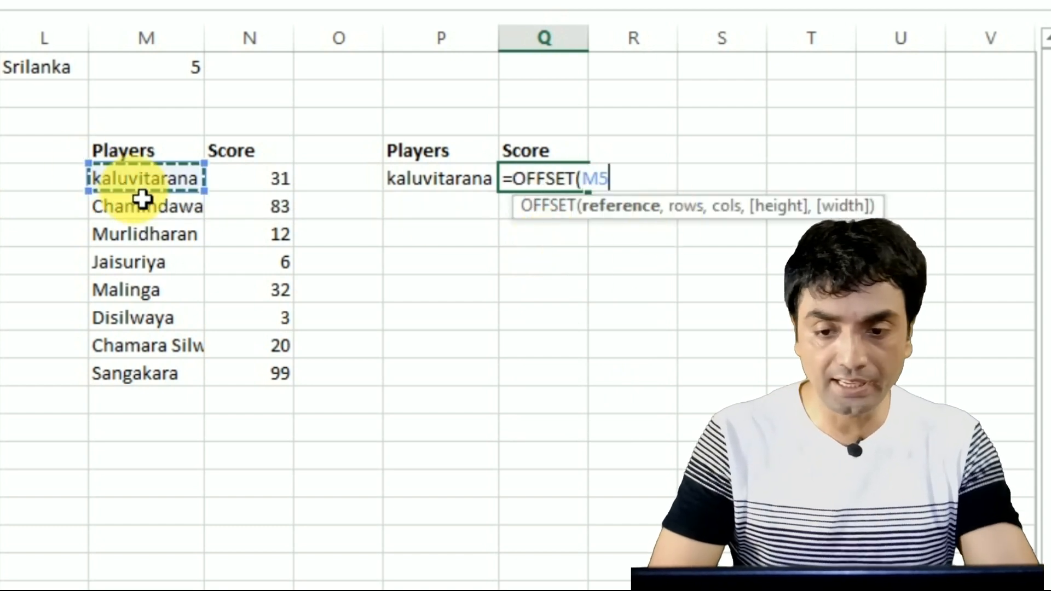
pyautogui.press('F4')
pyautogui.write(',')
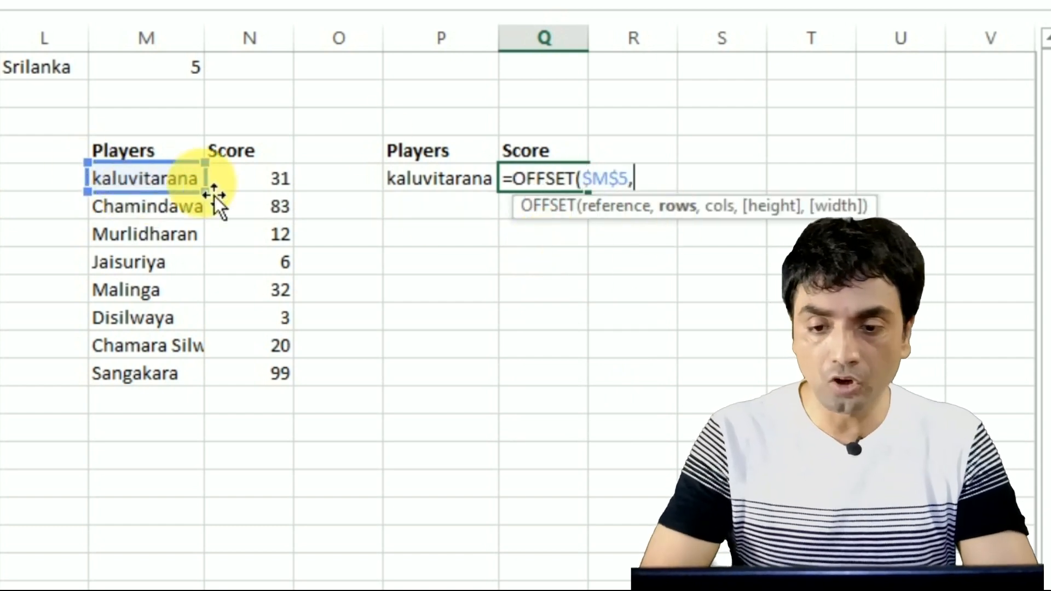
pyautogui.write('0,1')
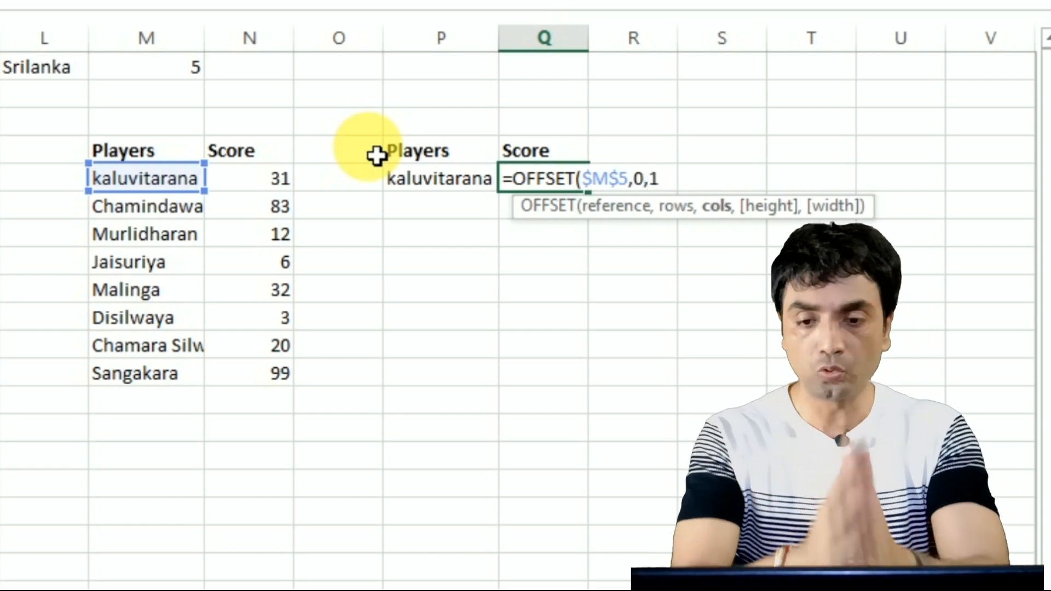
# Complete the Q5 formula with COUNTIF($N$5:$N$12,"<>0") as the height and 1 as the width
pyautogui.write(',countif')
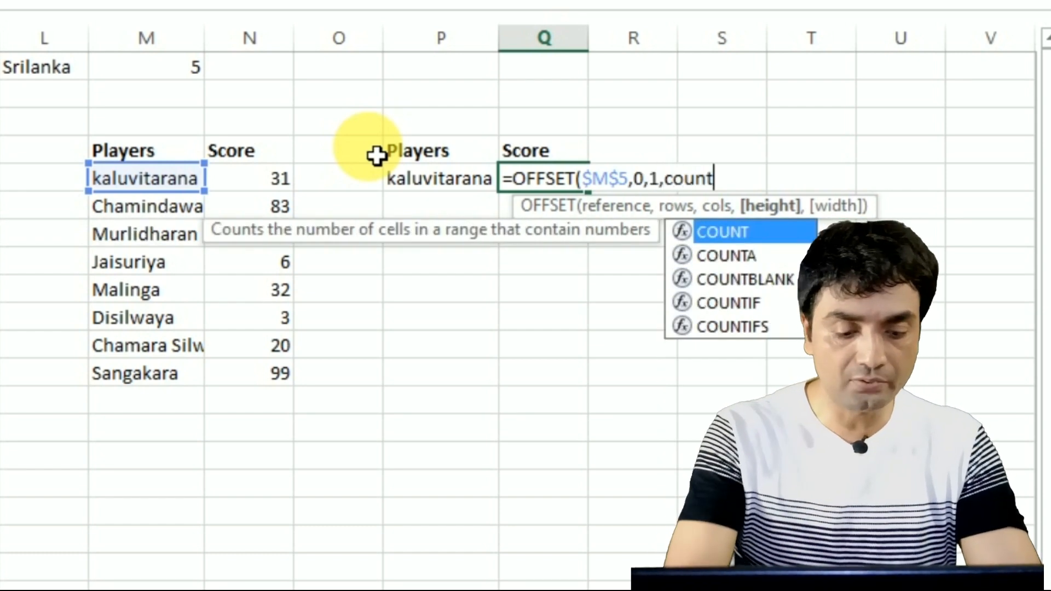
pyautogui.press('Tab')
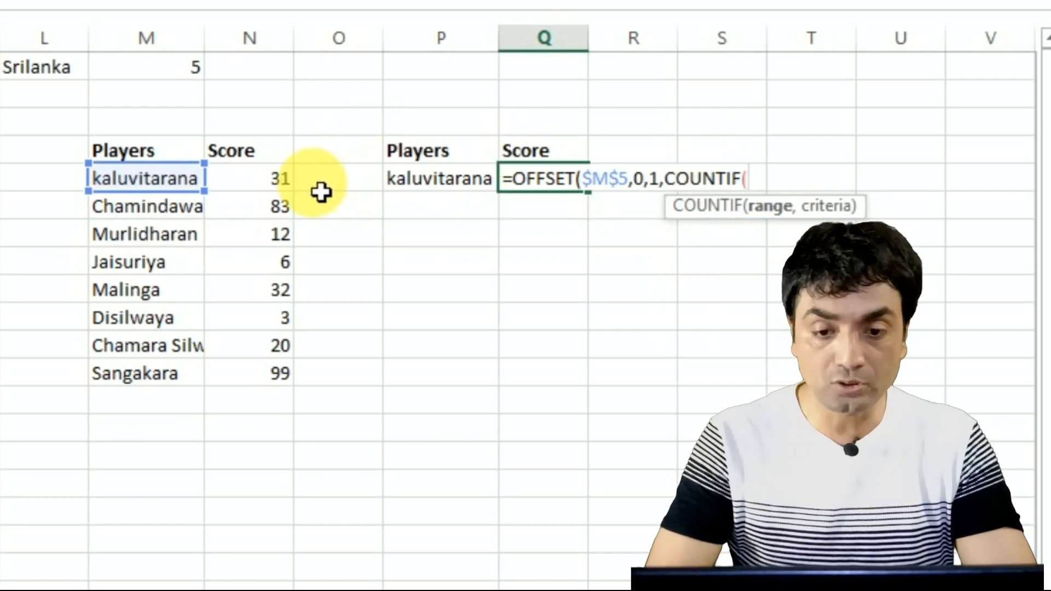
pyautogui.moveTo(281, 189); pyautogui.dragTo(284, 378)
pyautogui.press('F4')
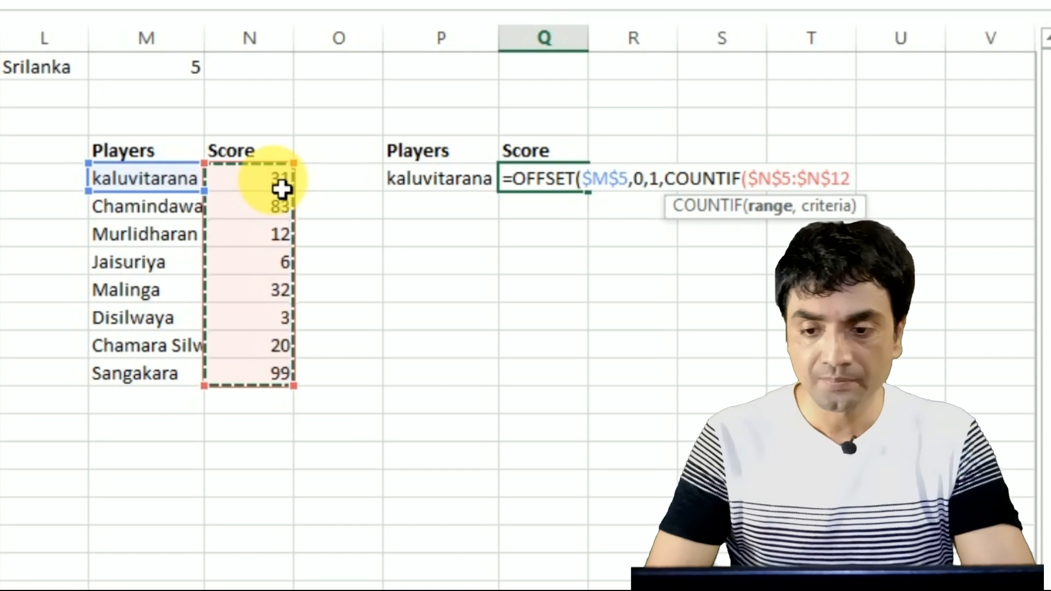
pyautogui.write(',"<>')
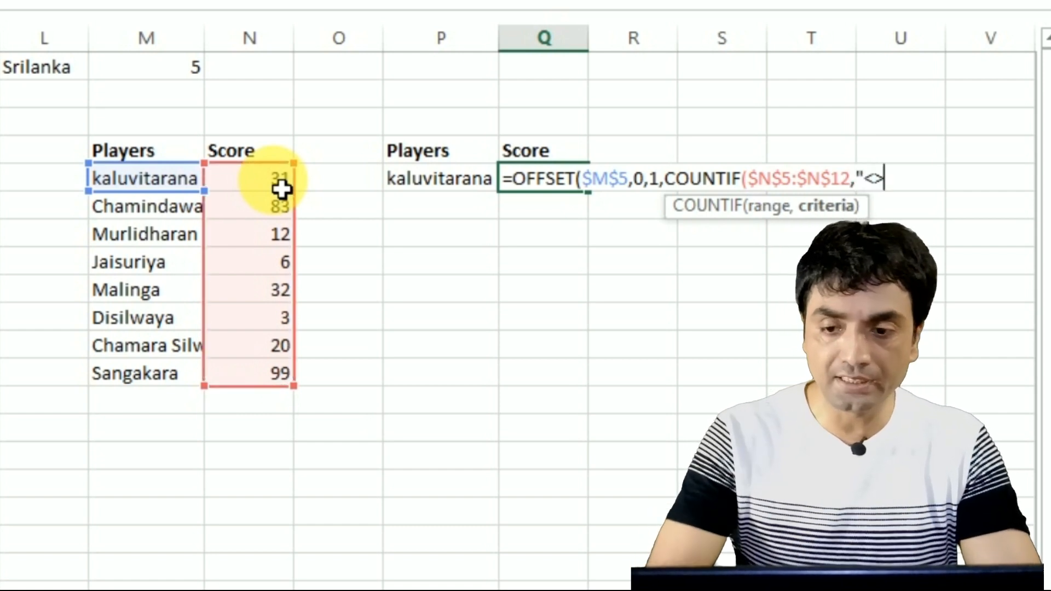
pyautogui.write('0"),1')
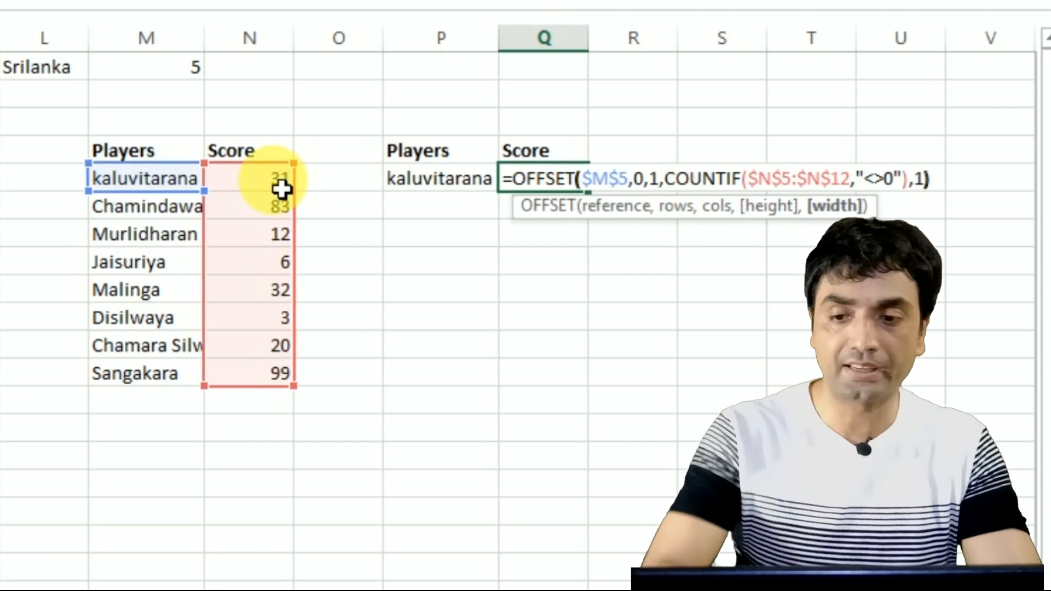
pyautogui.write(')')
pyautogui.press('Return')
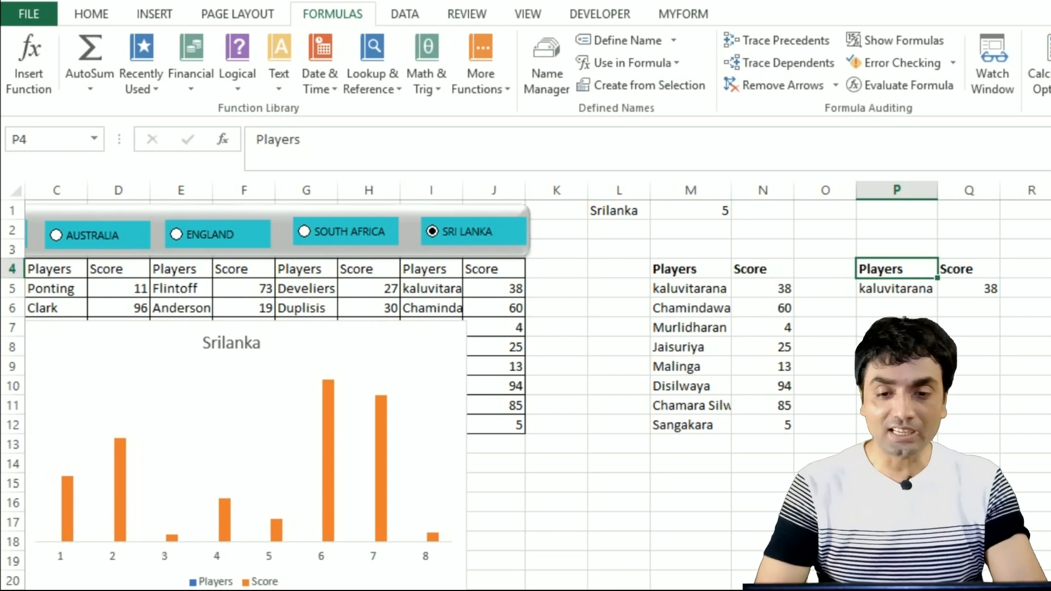
# Copy the OFFSET formula text from P5 without its equals sign, leaving the cell's formula in place
pyautogui.click(900, 290)
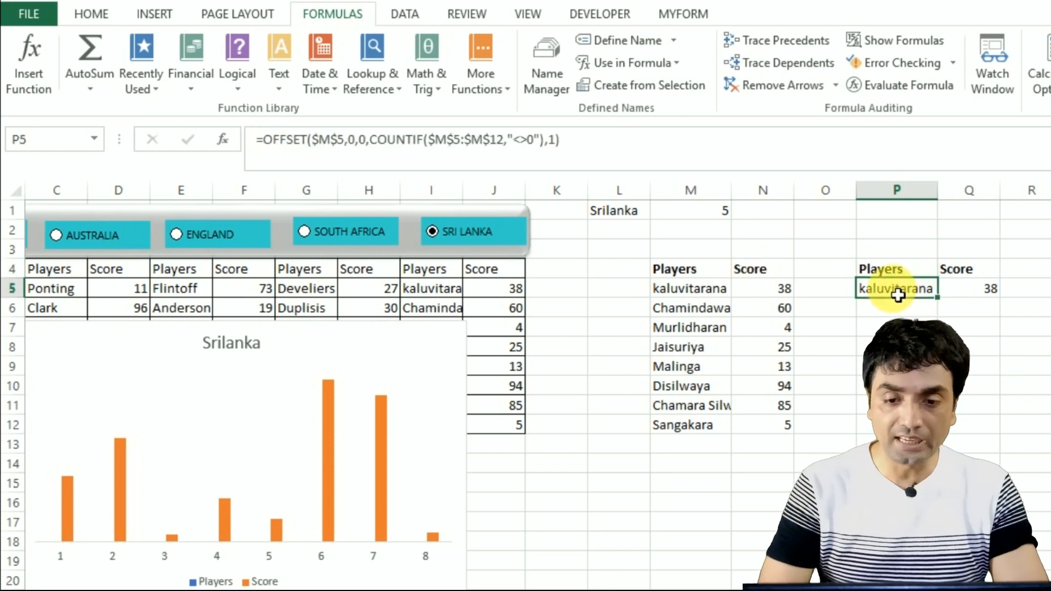
pyautogui.doubleClick(898, 292)
pyautogui.click(867, 291)
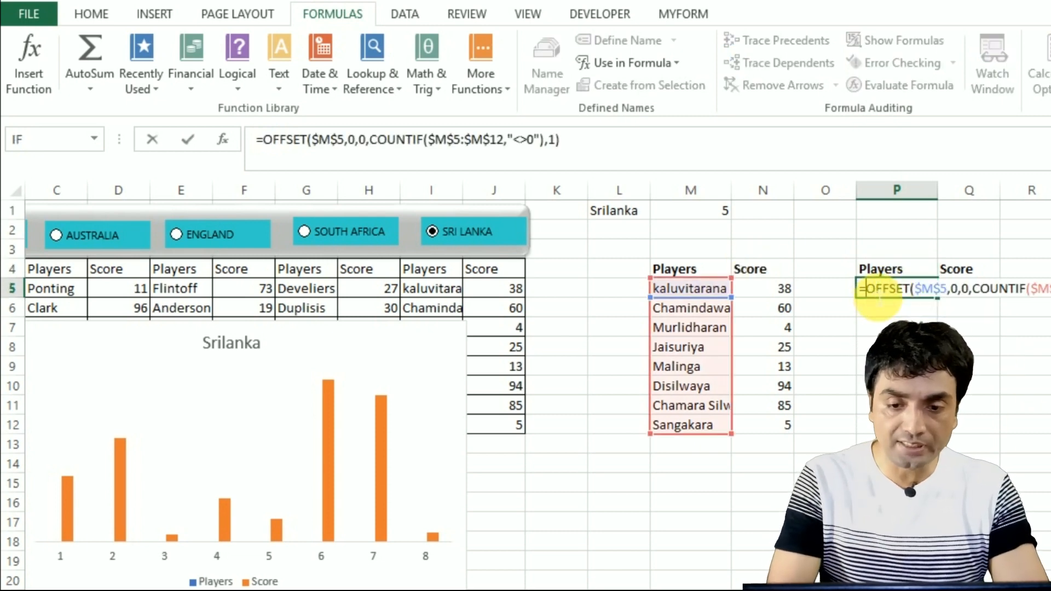
pyautogui.moveTo(866, 291); pyautogui.dragTo(1050, 291)
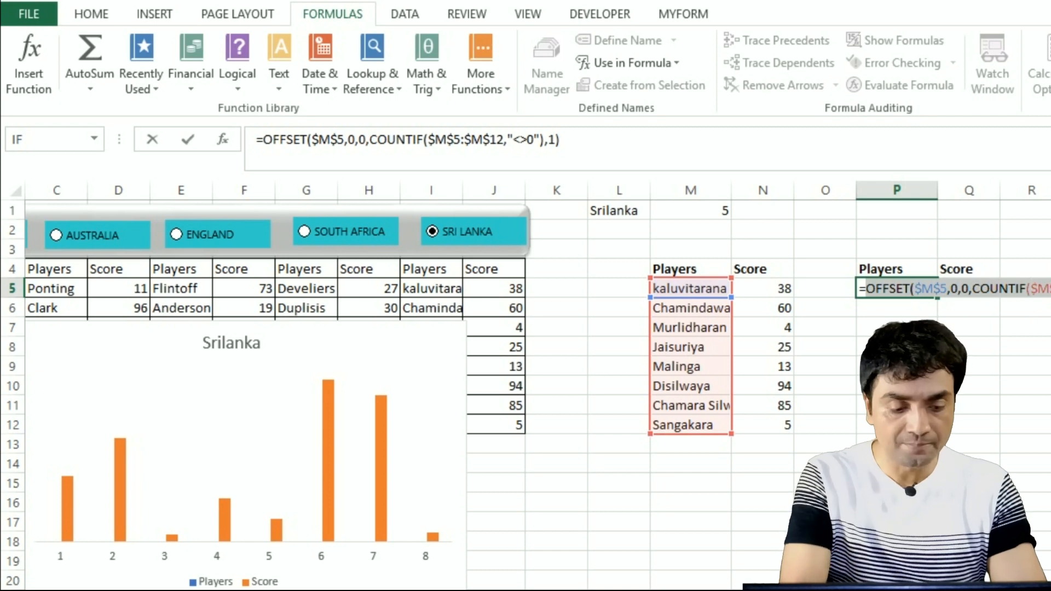
pyautogui.hotkey('ctrl', 'x')
pyautogui.press('Escape')
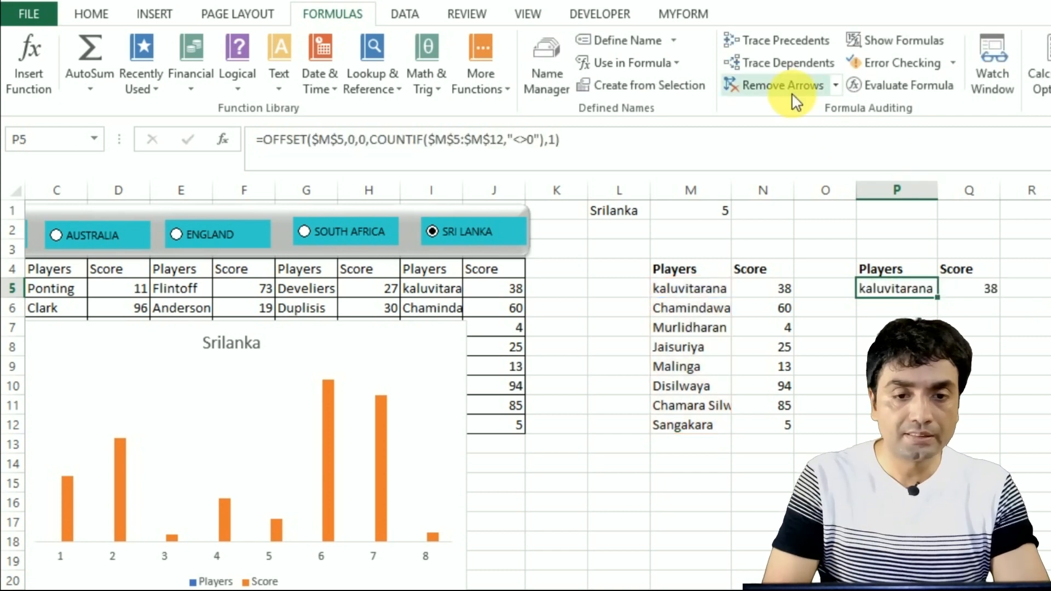
# Start a new workbook-scoped defined name that refers to =OFFSET($M$5,0,0,COUNTIF($M$5:$M$12,"<>0"),1), using the copied formula
pyautogui.click(619, 40)
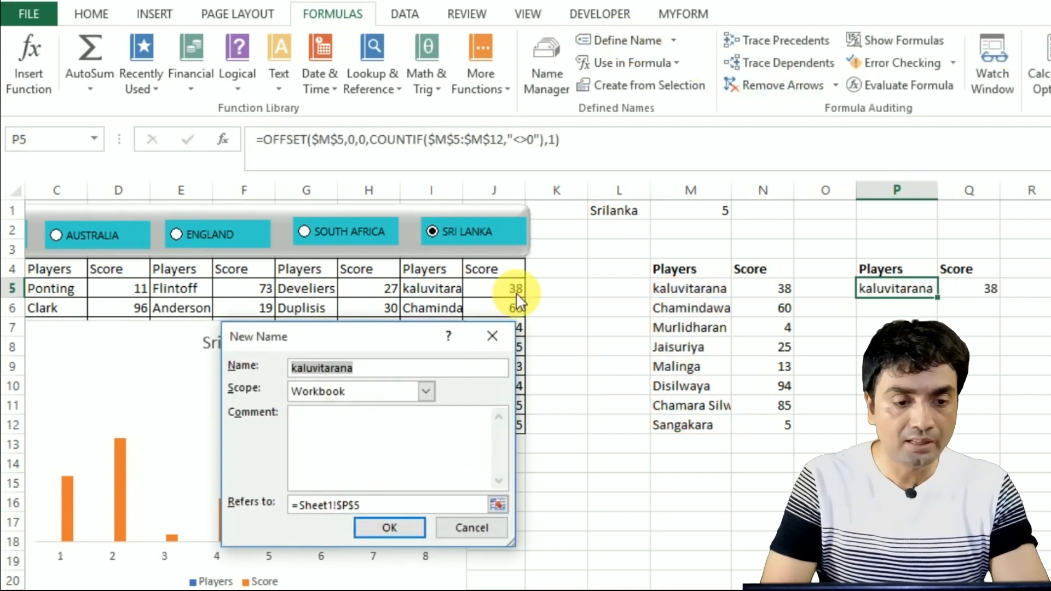
pyautogui.click(369, 501)
pyautogui.press('BackSpace')
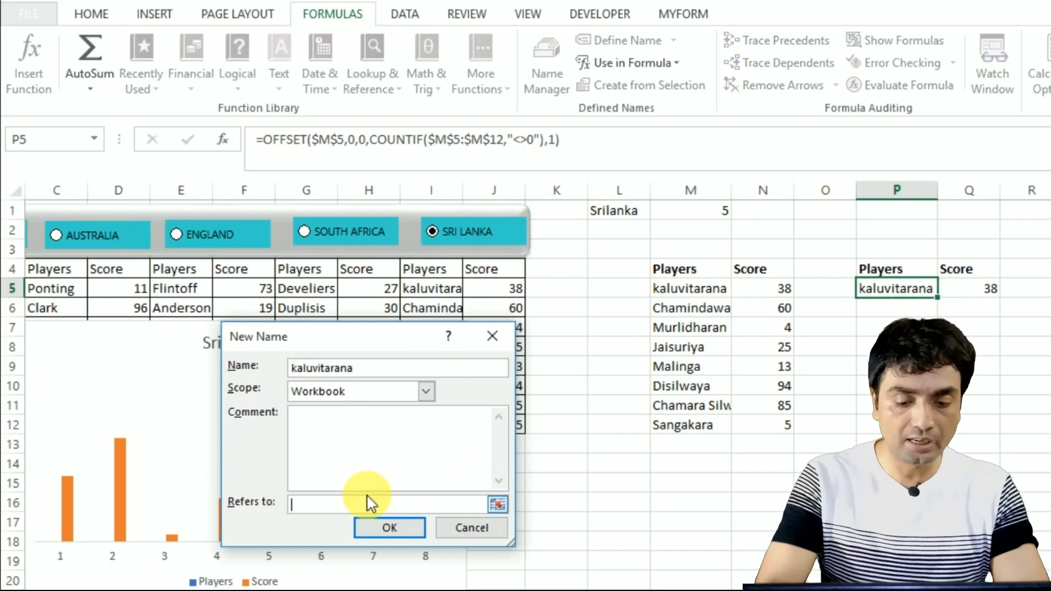
pyautogui.write('=')
pyautogui.hotkey('ctrl', 'v')
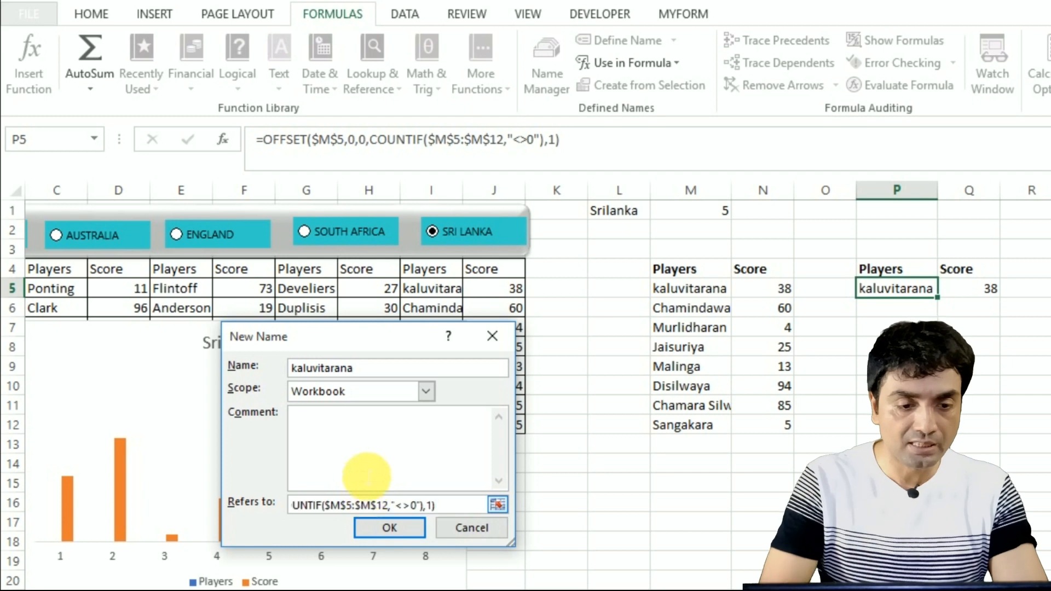
# Replace the suggested name with Players and create the defined name
pyautogui.click(364, 374)
pyautogui.press('BackSpace')
pyautogui.press('BackSpace')
pyautogui.press('BackSpace')
pyautogui.press('BackSpace')
pyautogui.press('BackSpace')
pyautogui.press('BackSpace')
pyautogui.press('BackSpace')
pyautogui.press('BackSpace')
pyautogui.press('BackSpace')
pyautogui.press('BackSpace')
pyautogui.press('BackSpace')
pyautogui.press('BackSpace')
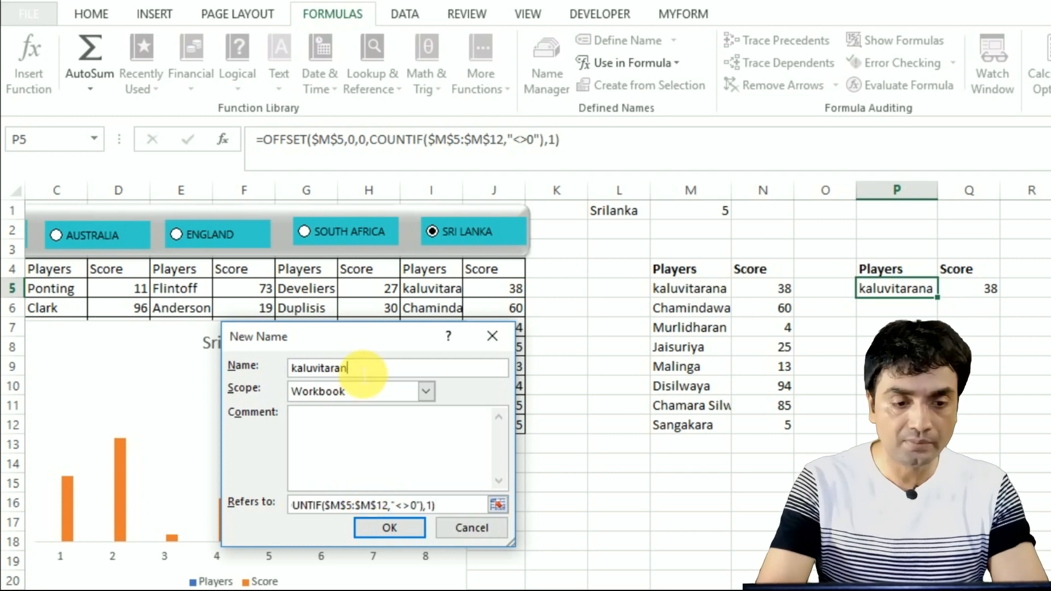
pyautogui.write('Players')
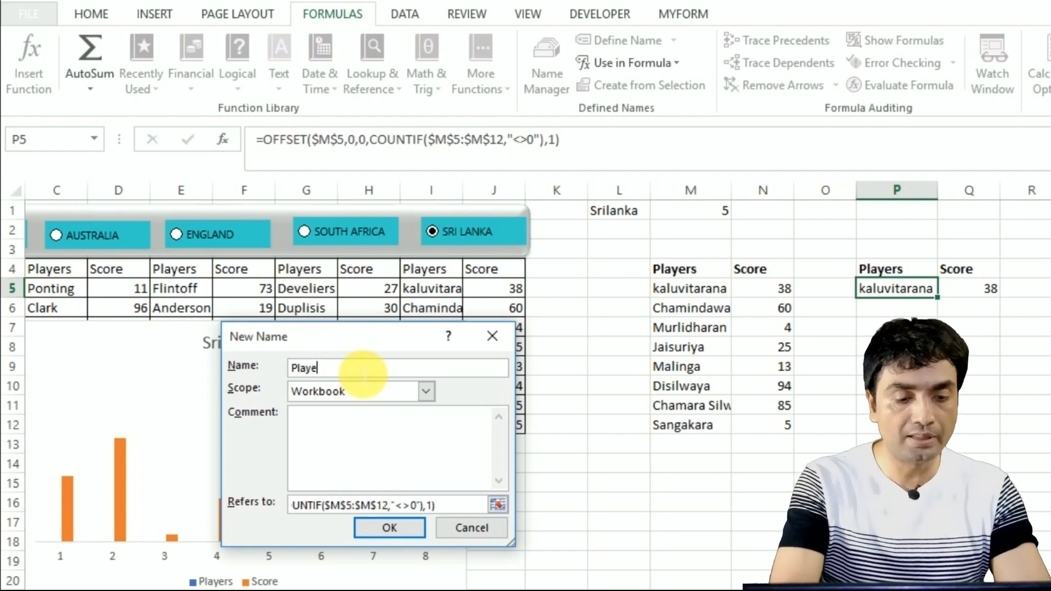
pyautogui.click(396, 525)
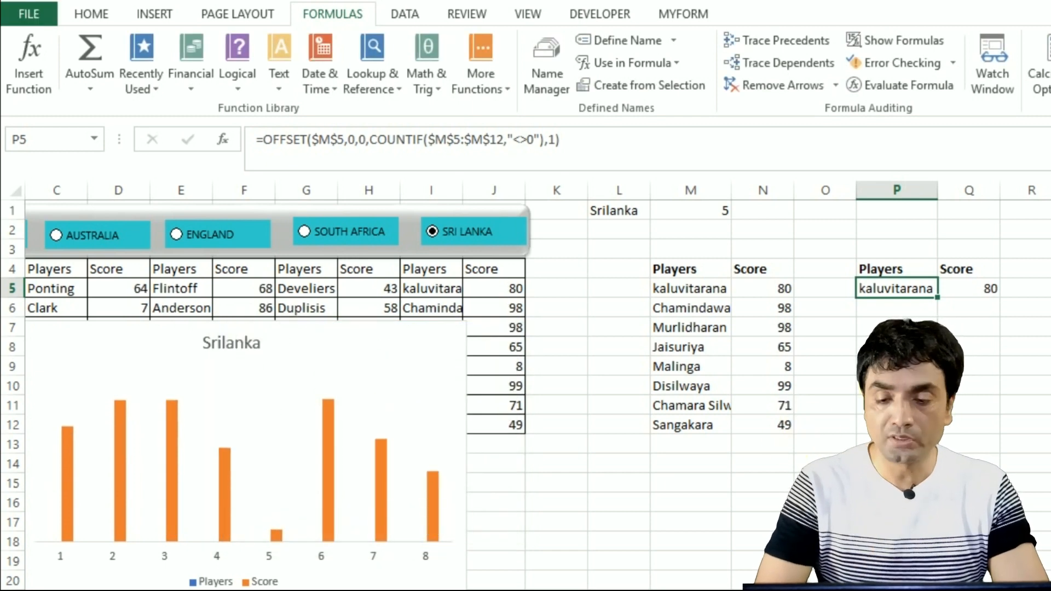
# Copy the OFFSET formula text from Q5 without its equals sign, leaving the cell's formula in place
pyautogui.click(971, 290)
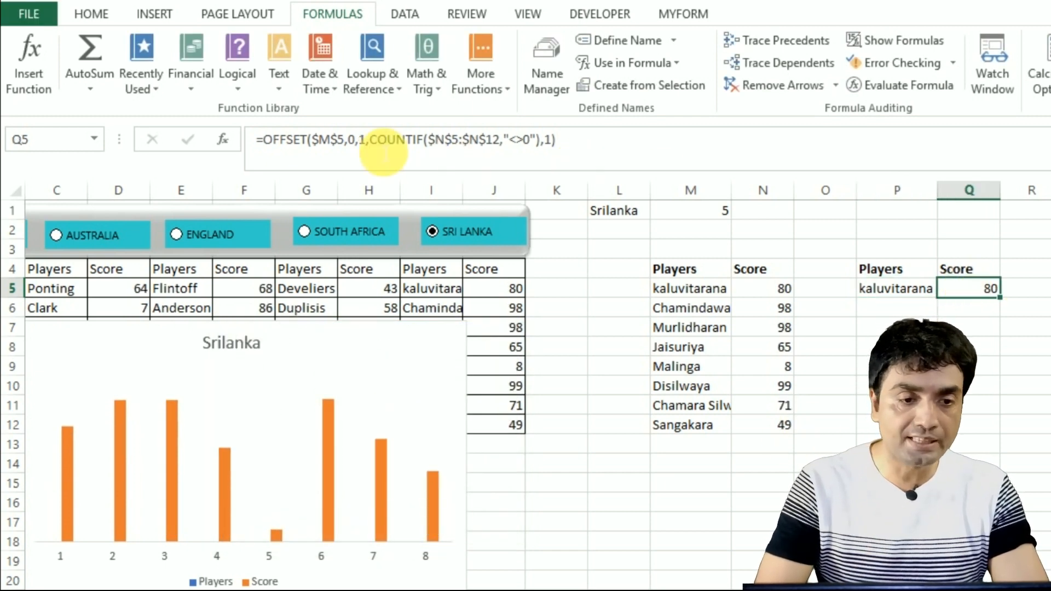
pyautogui.moveTo(268, 141); pyautogui.dragTo(583, 142)
pyautogui.hotkey('ctrl', 'c')
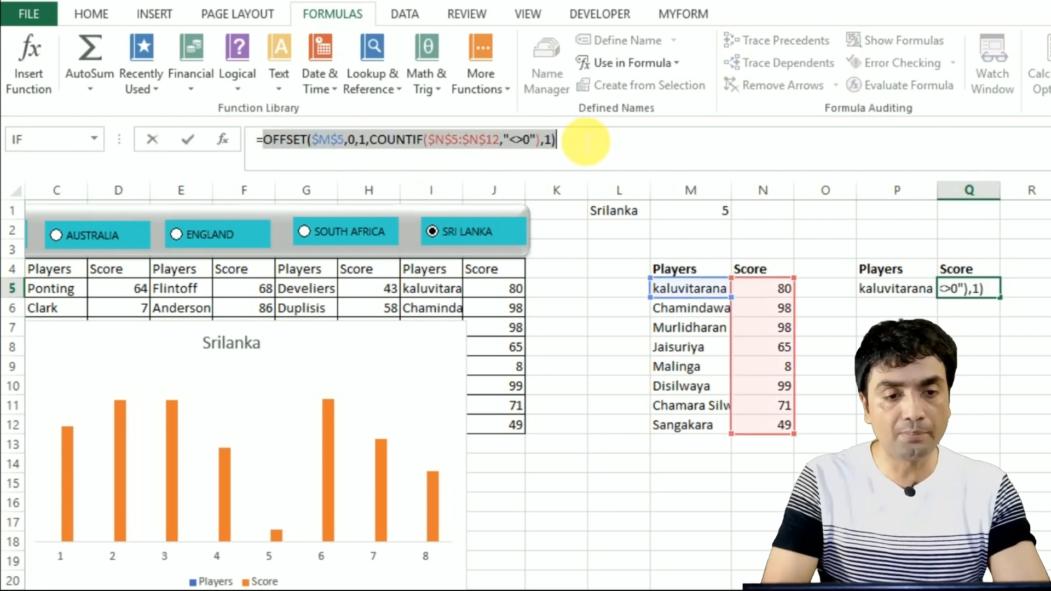
pyautogui.press('Escape')
# Start another workbook-scoped defined name and call it Score
pyautogui.click(635, 40)
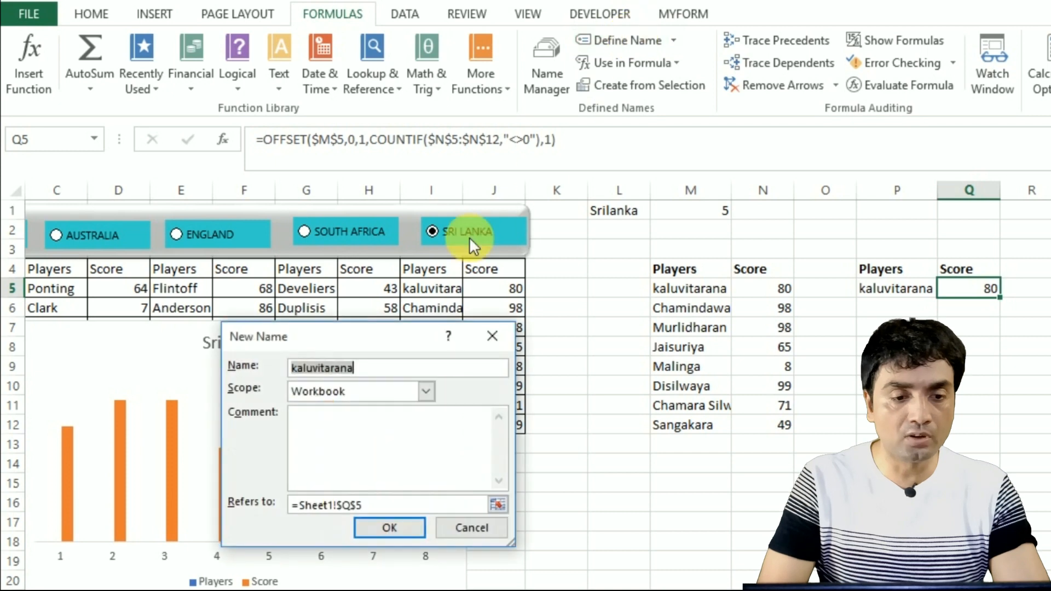
pyautogui.press('BackSpace')
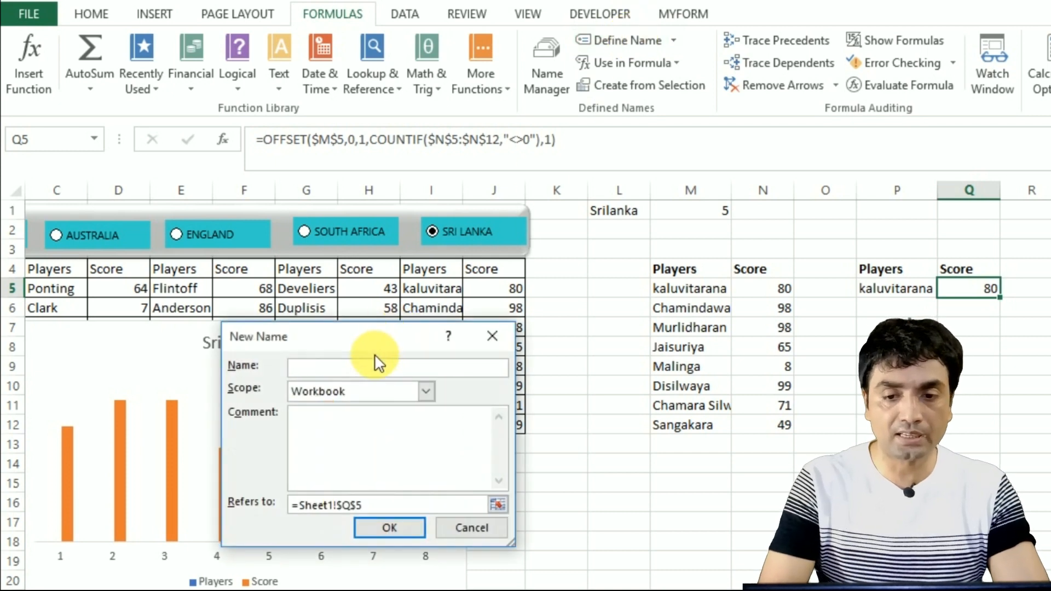
pyautogui.write('Score')
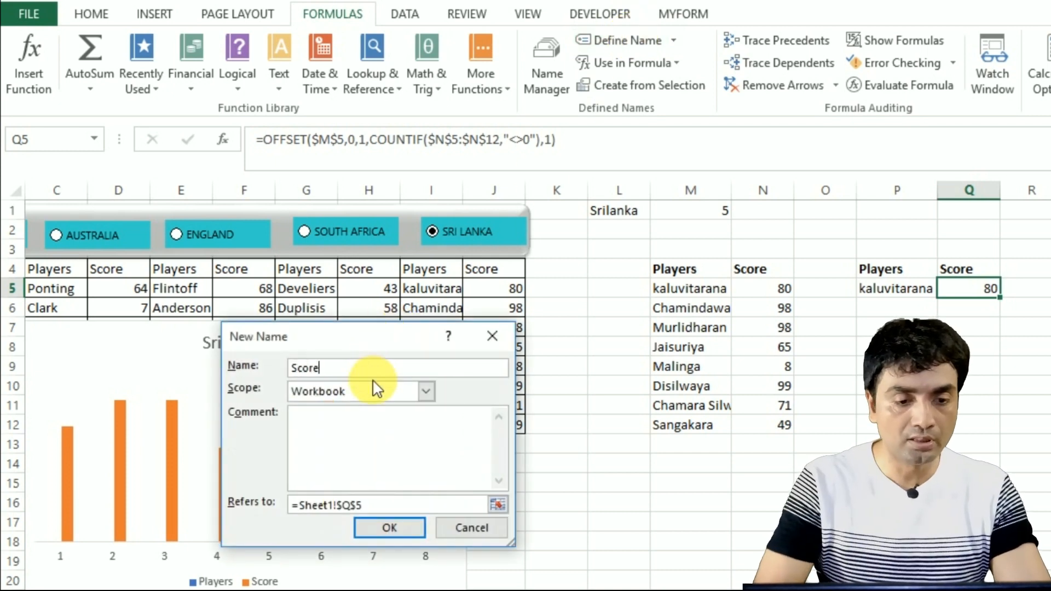
# Make the Score name refer to =OFFSET($M$5,0,1,COUNTIF($N$5:$N$12,"<>0"),1) using the copied formula, and create it
pyautogui.click(370, 503)
pyautogui.press('BackSpace')
pyautogui.press('BackSpace')
pyautogui.press('BackSpace')
pyautogui.press('BackSpace')
pyautogui.press('BackSpace')
pyautogui.press('BackSpace')
pyautogui.press('BackSpace')
pyautogui.press('BackSpace')
pyautogui.press('BackSpace')
pyautogui.press('BackSpace')
pyautogui.press('BackSpace')
pyautogui.press('BackSpace')
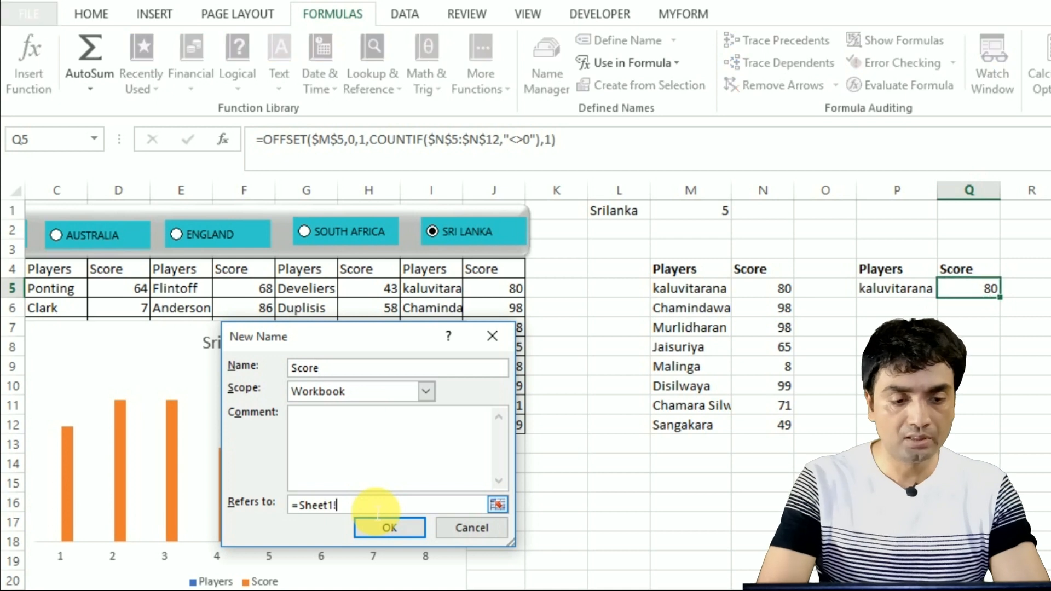
pyautogui.write('=')
pyautogui.hotkey('ctrl', 'v')
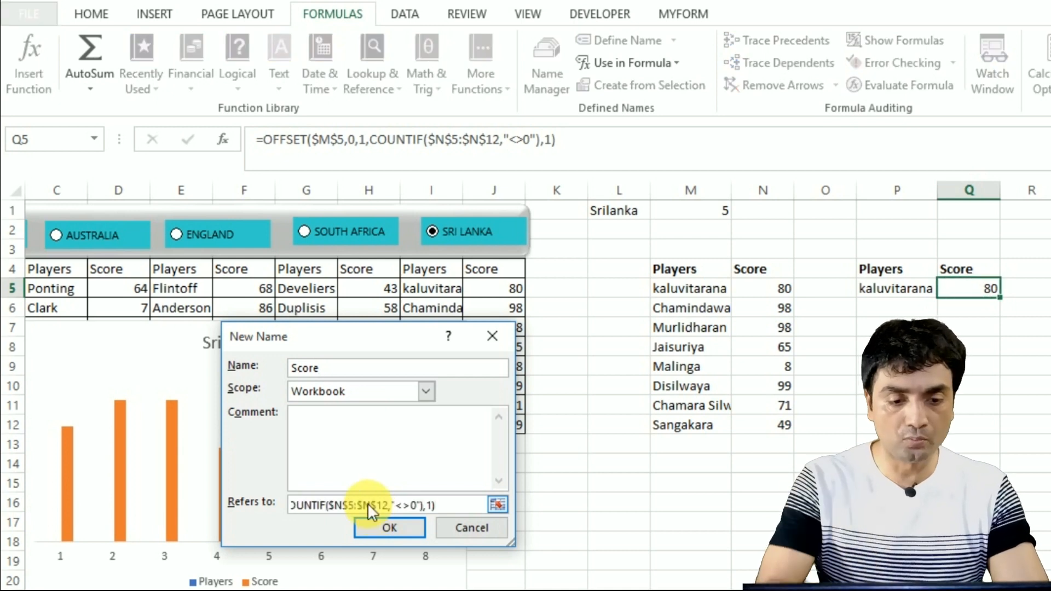
pyautogui.click(387, 526)
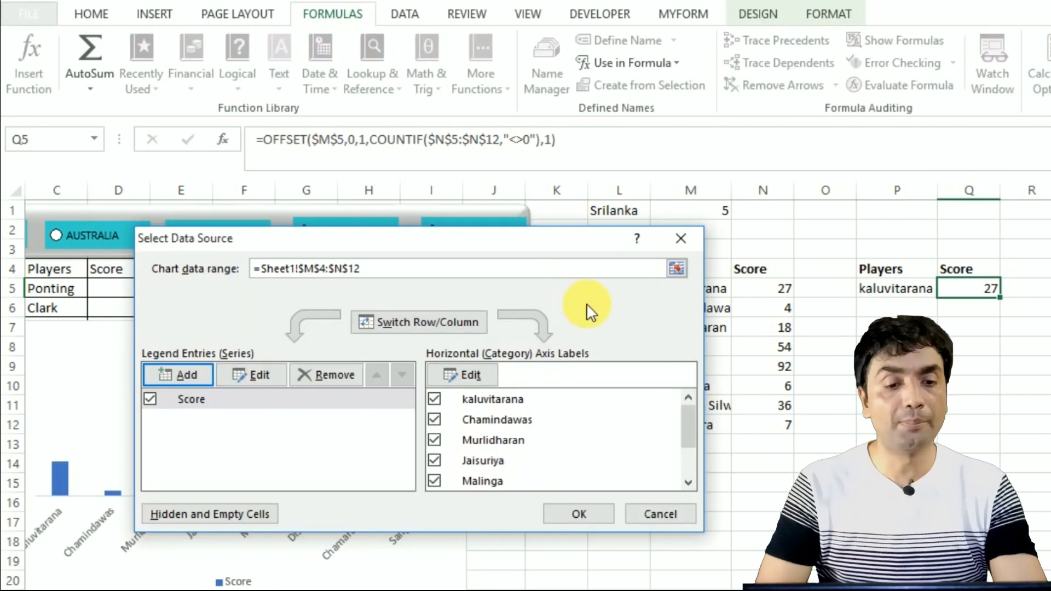
# Set the values of the chart's Score series to =Sheet1!Score
pyautogui.click(196, 402)
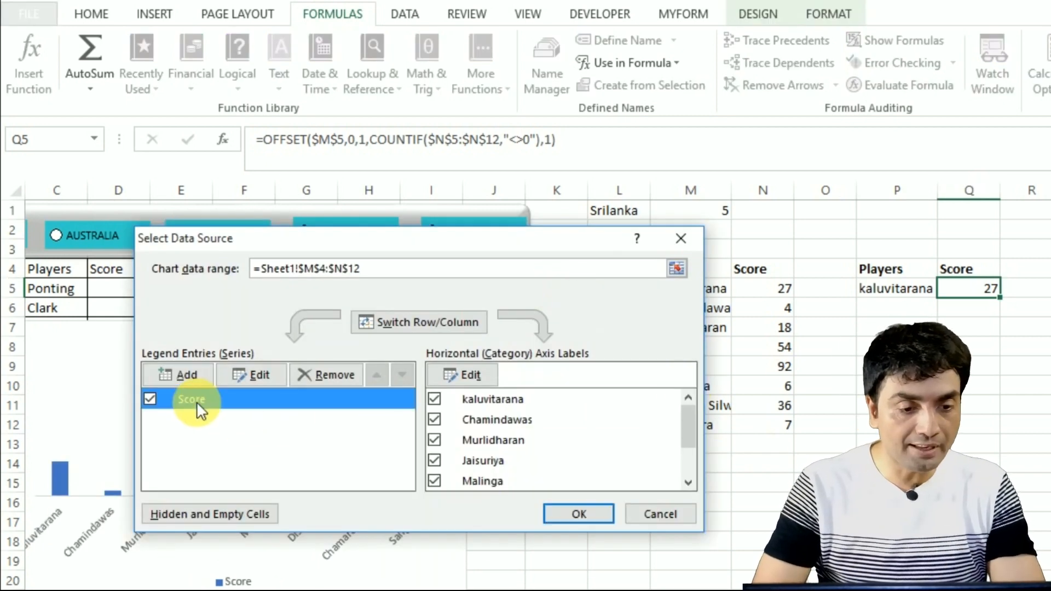
pyautogui.click(271, 369)
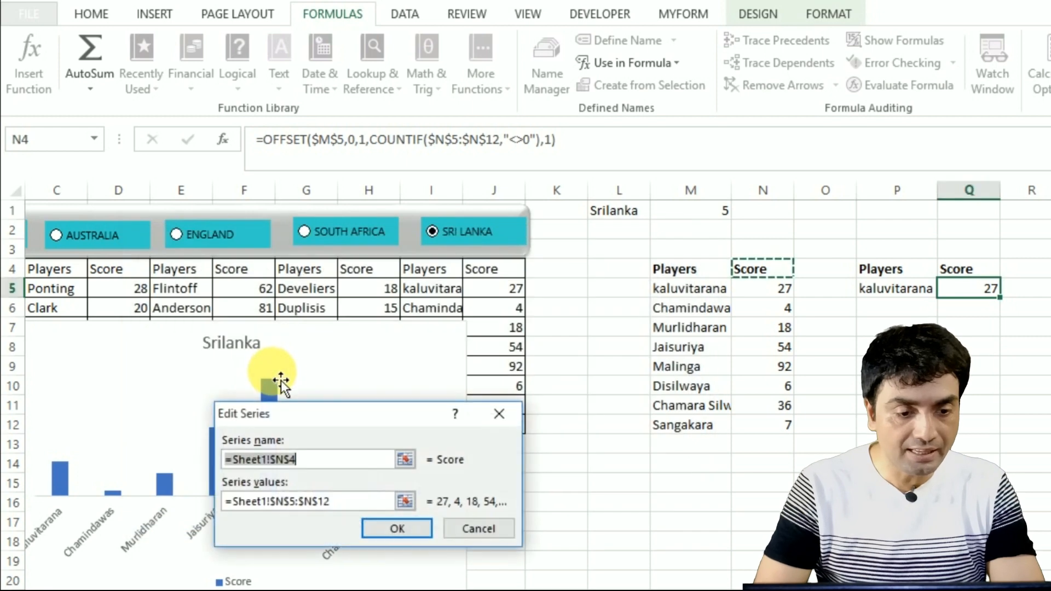
pyautogui.click(280, 506)
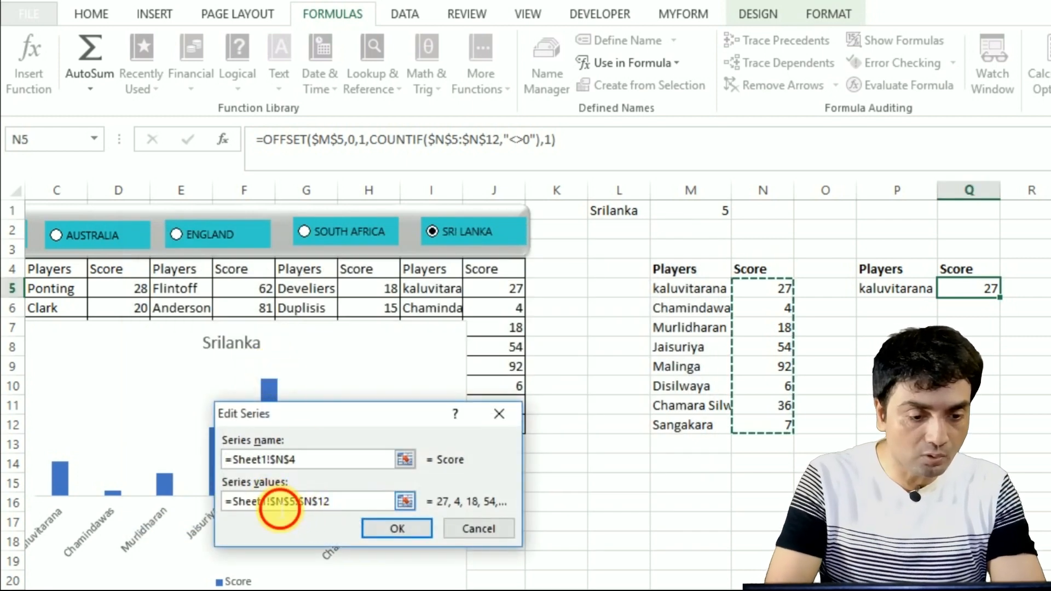
pyautogui.moveTo(273, 502); pyautogui.dragTo(340, 501)
pyautogui.press('BackSpace')
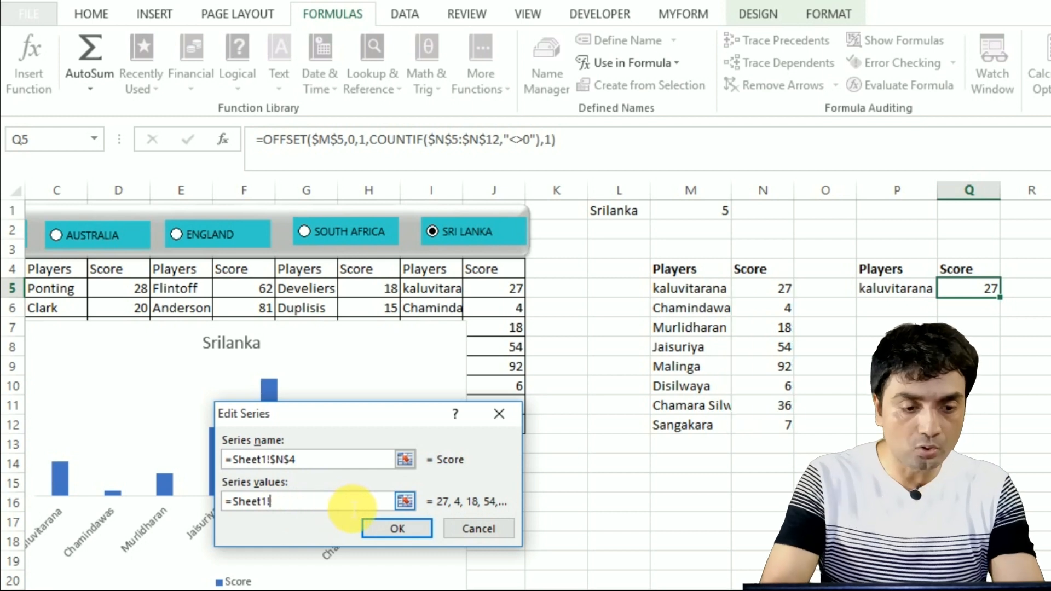
pyautogui.write('Score')
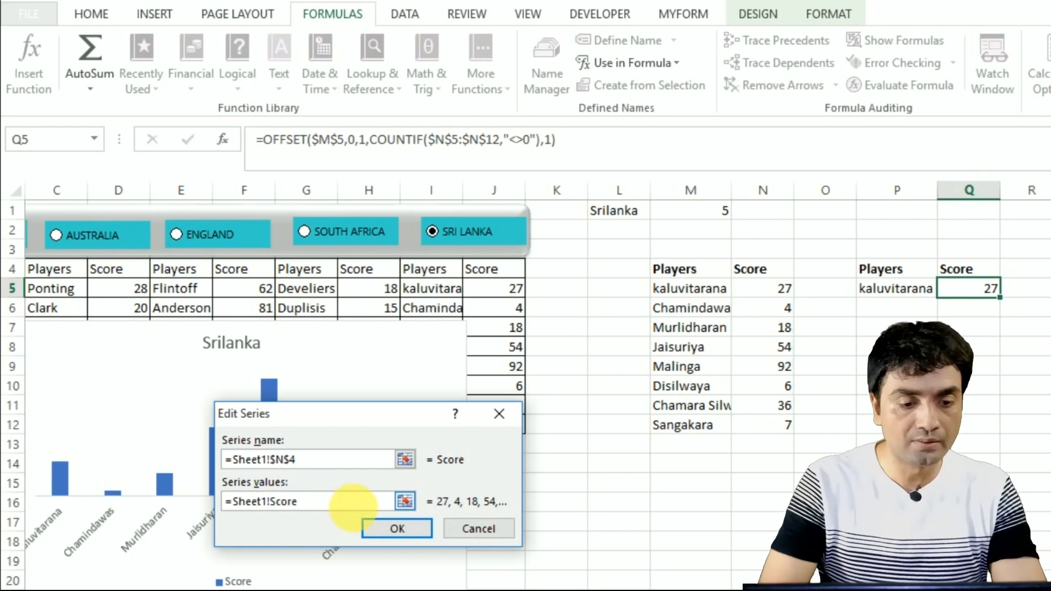
pyautogui.click(392, 527)
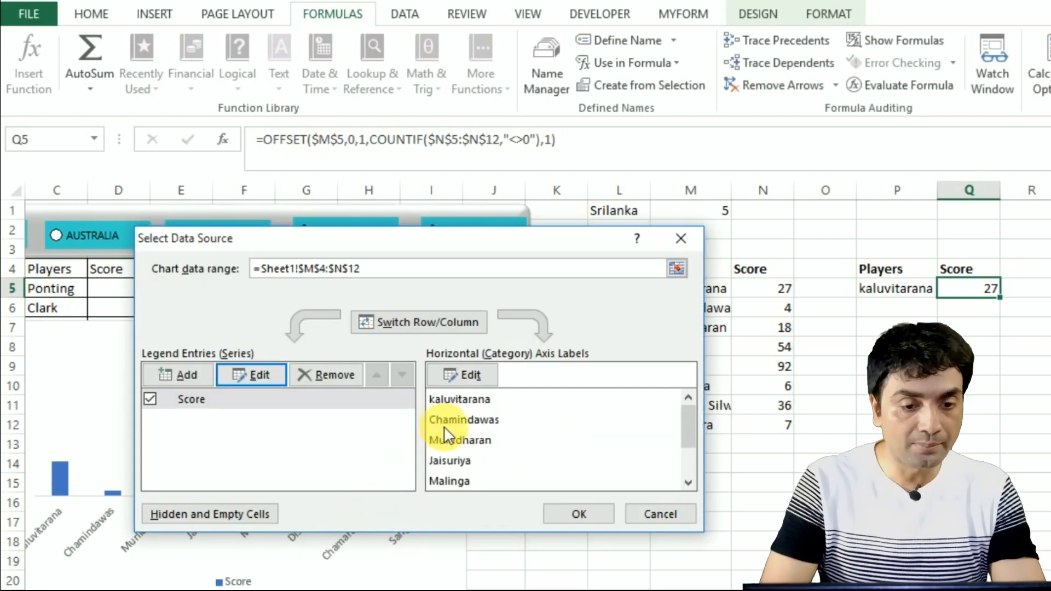
# Set the chart's horizontal axis label range to =Sheet1!Players and apply the data source changes
pyautogui.click(466, 376)
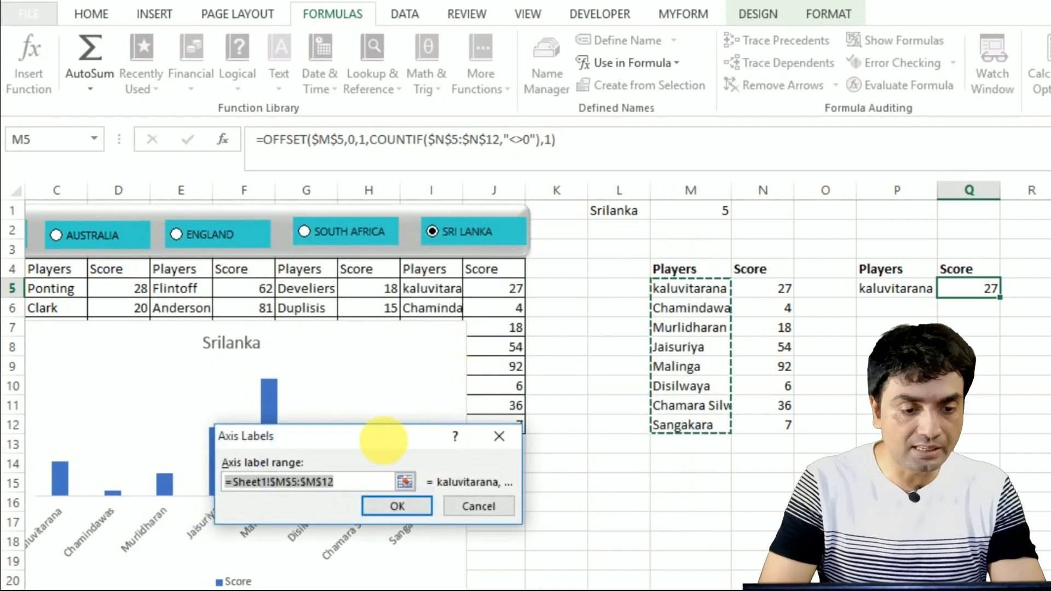
pyautogui.click(269, 482)
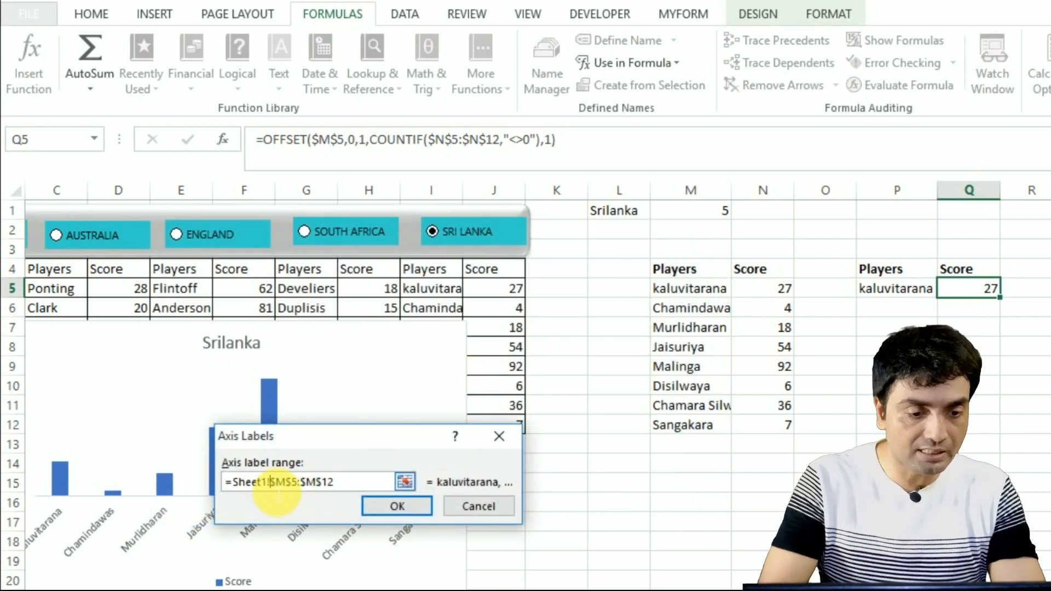
pyautogui.moveTo(276, 490); pyautogui.dragTo(367, 491)
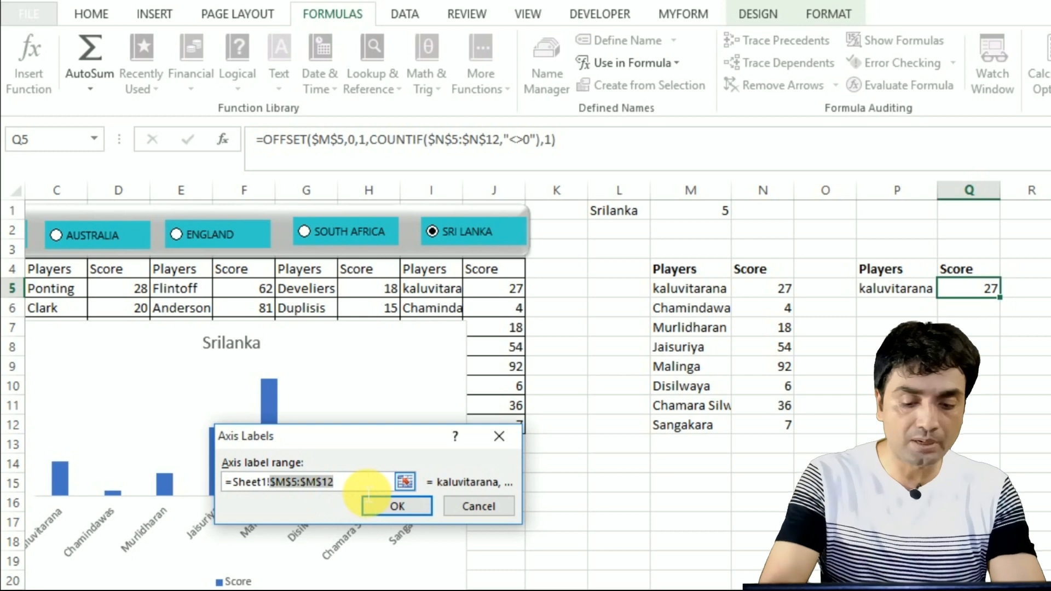
pyautogui.write('Playe')
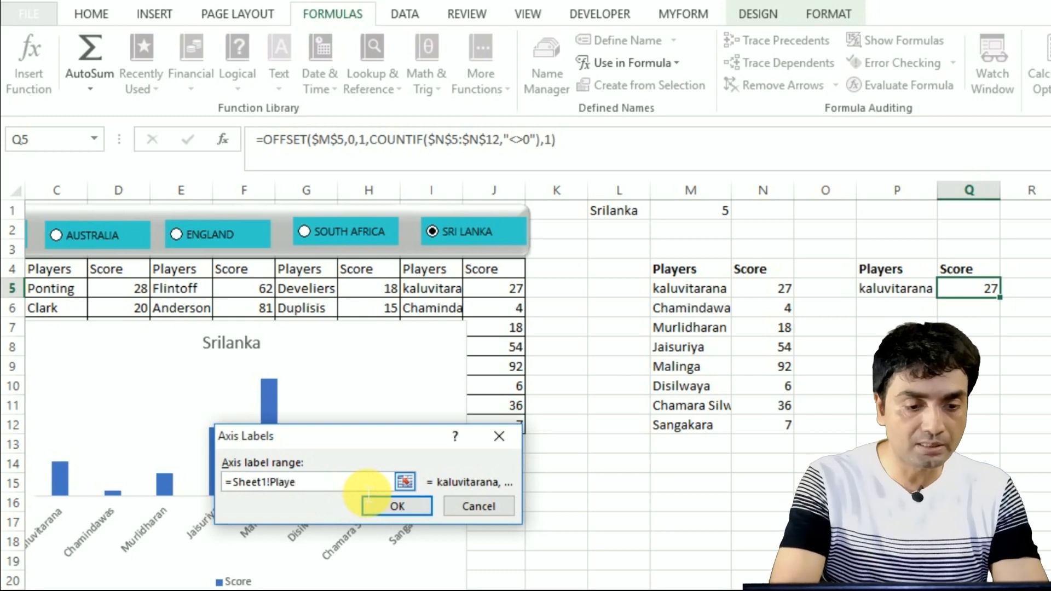
pyautogui.write('rs')
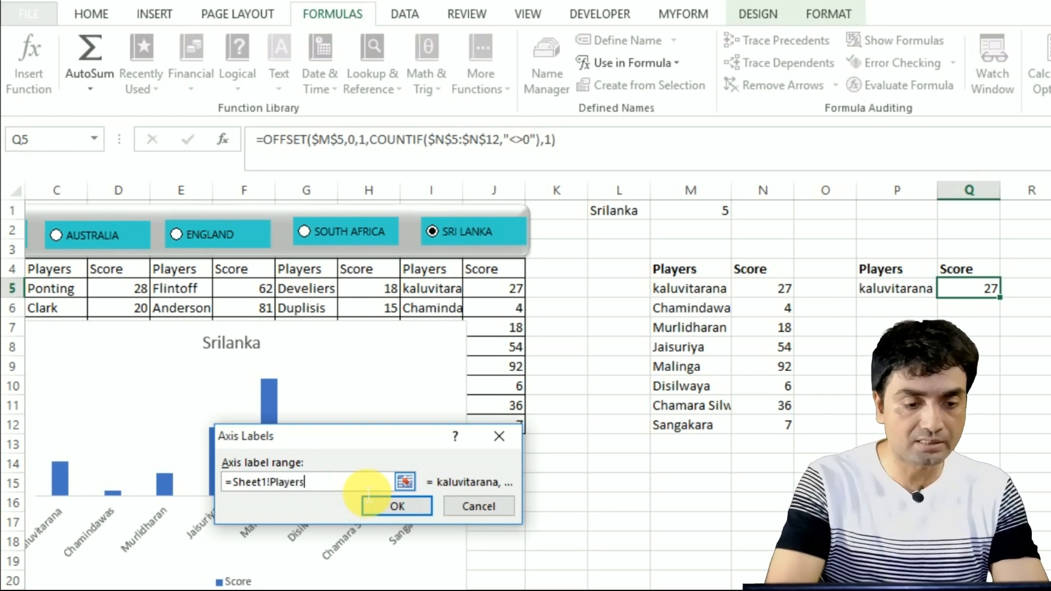
pyautogui.click(410, 505)
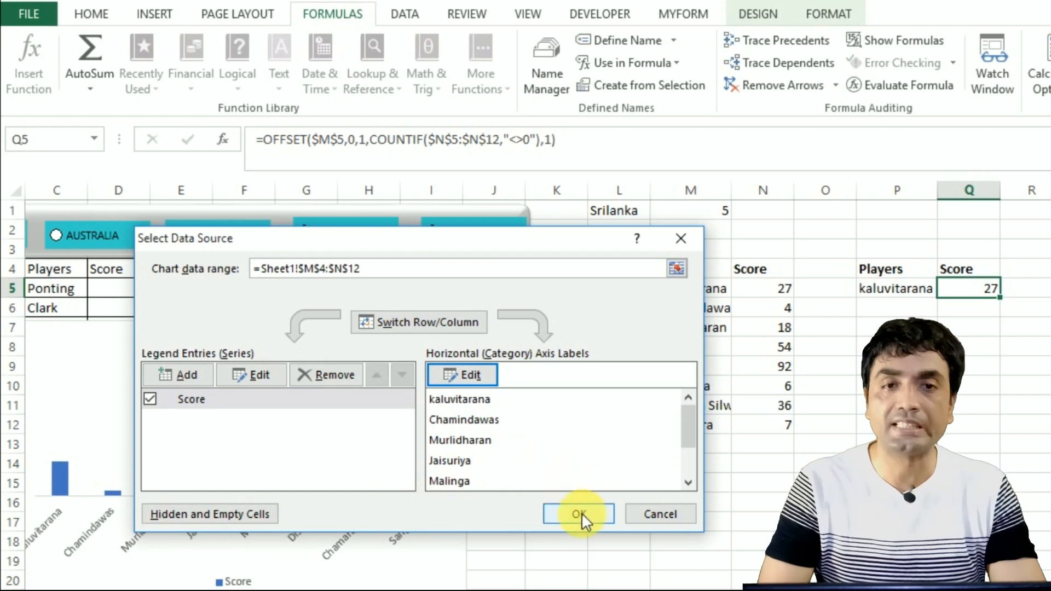
pyautogui.click(581, 512)
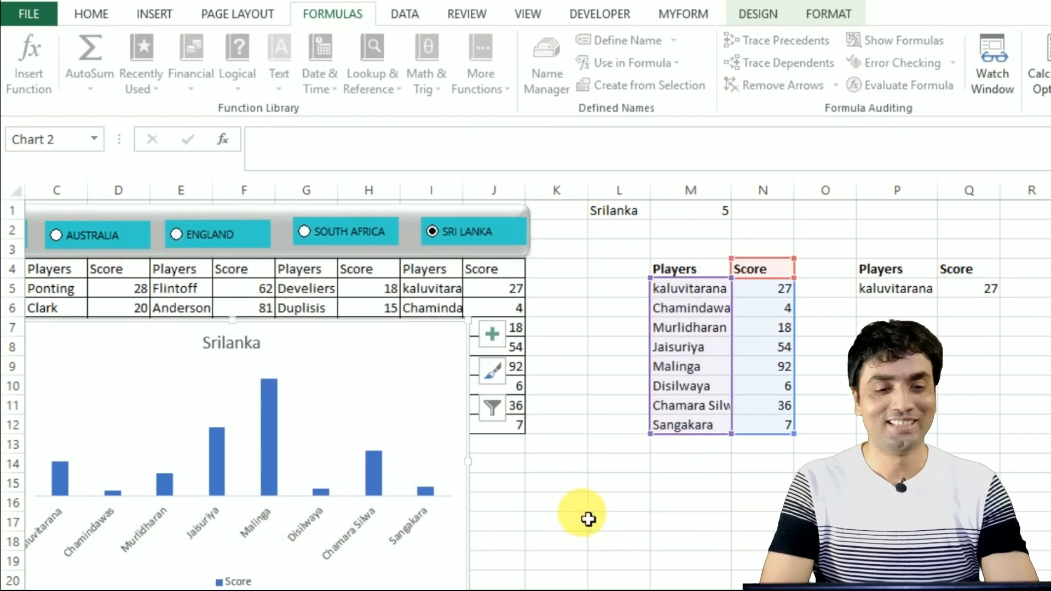
# Test the dynamic chart by switching the team option among South Africa, England and Australia
pyautogui.click(332, 238)
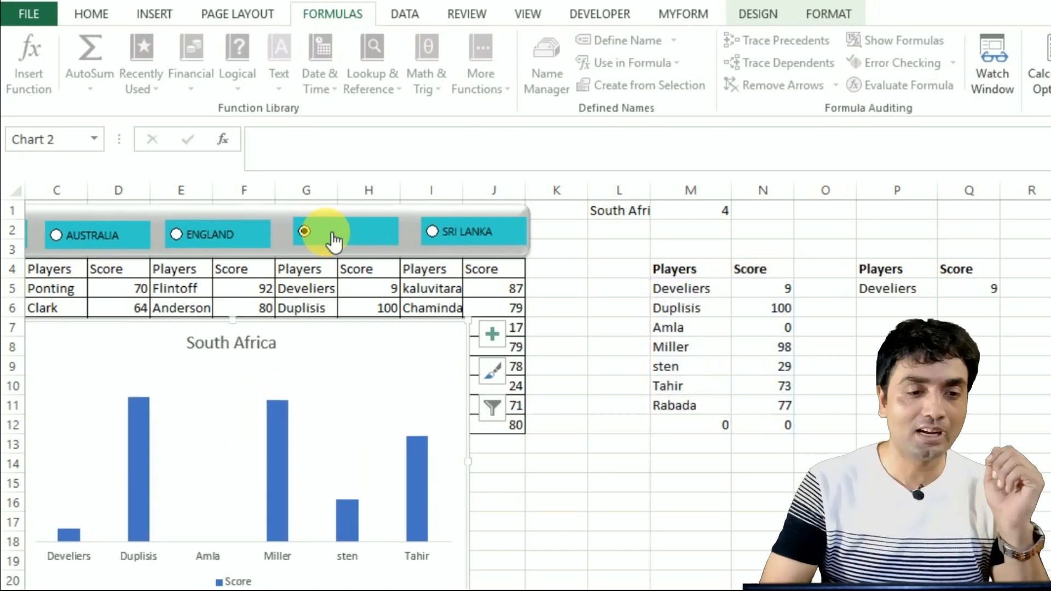
pyautogui.click(229, 240)
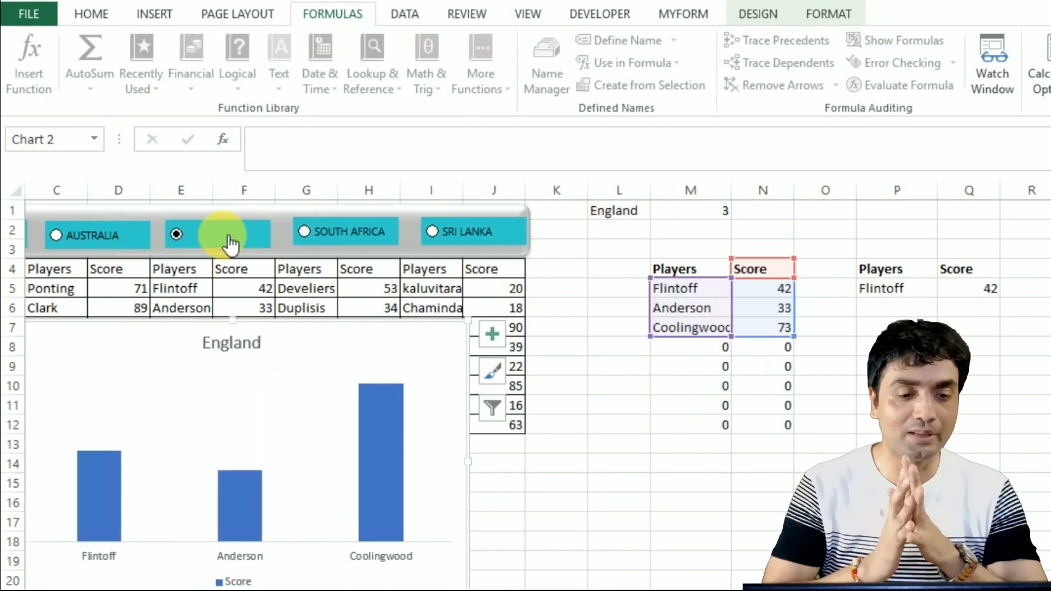
pyautogui.click(81, 243)
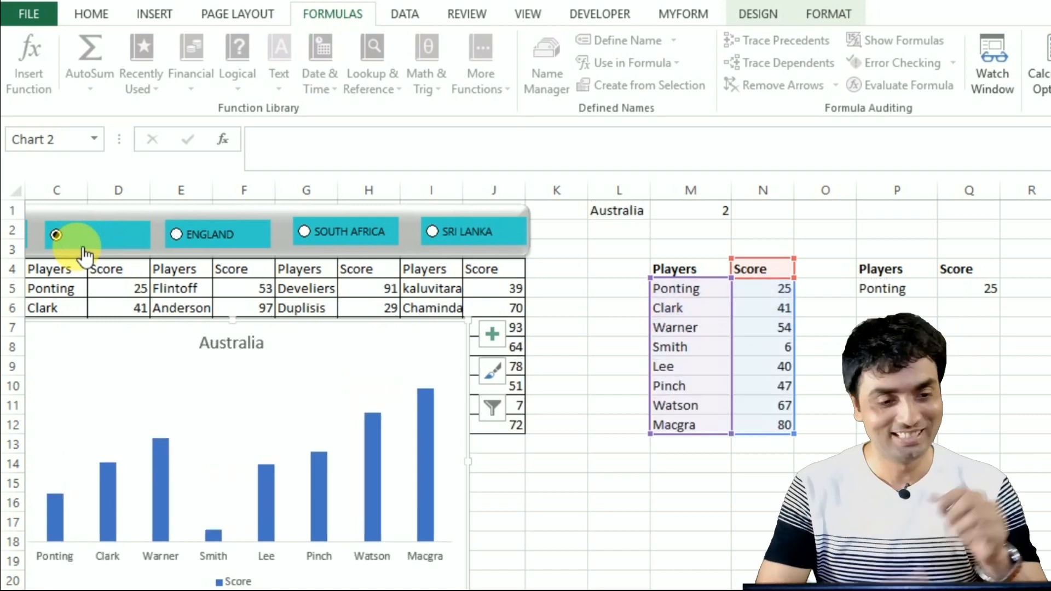
pyautogui.click(205, 237)
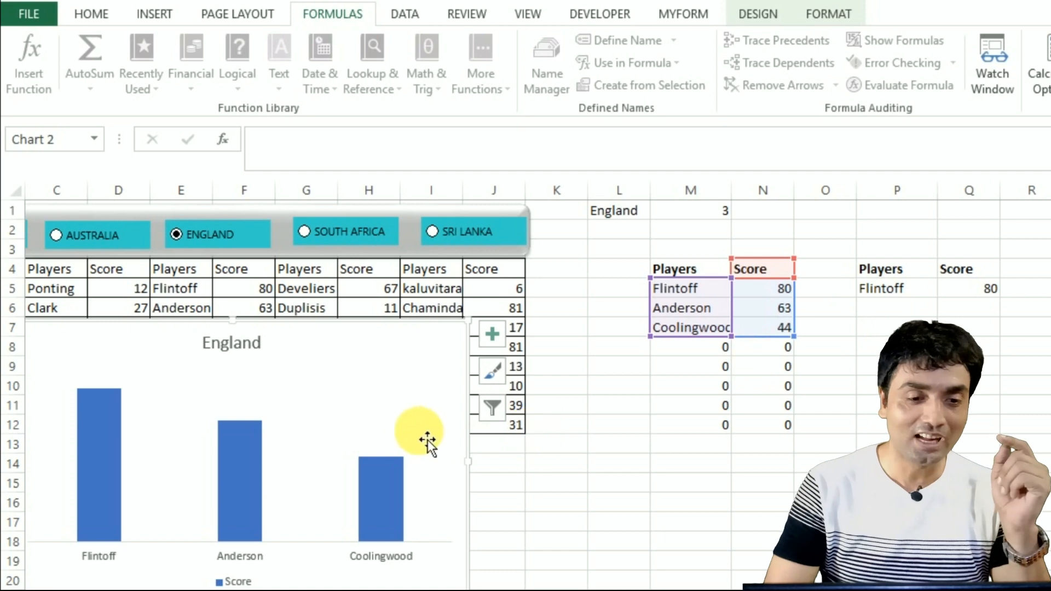
pyautogui.click(346, 236)
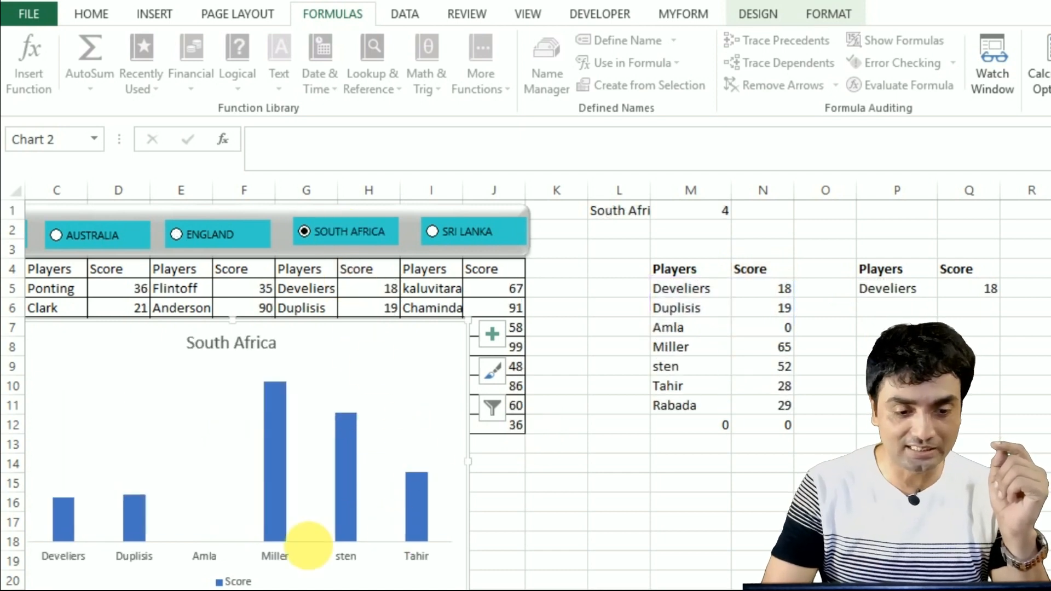
pyautogui.click(222, 225)
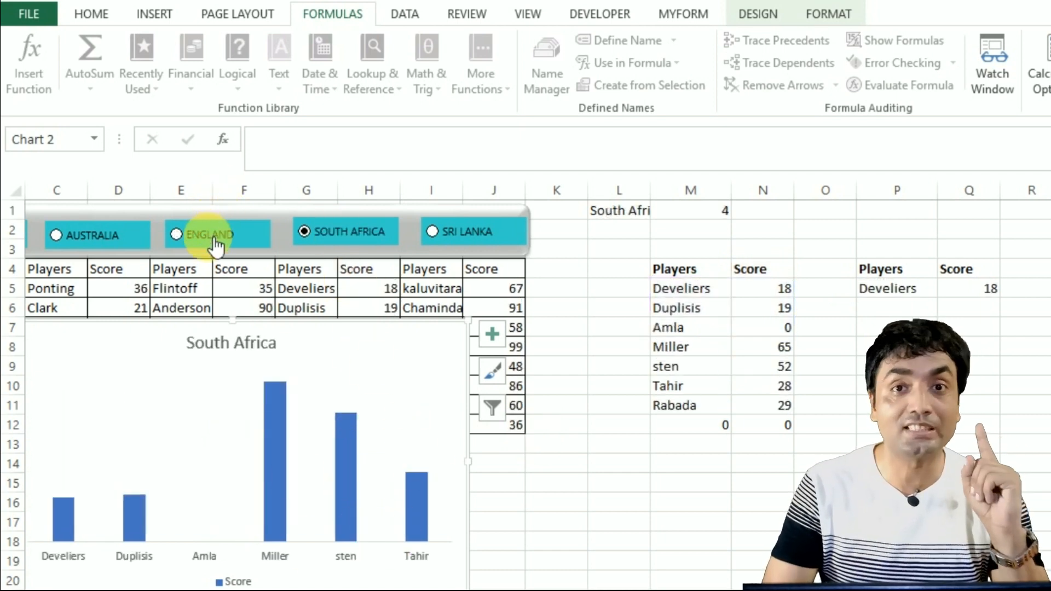